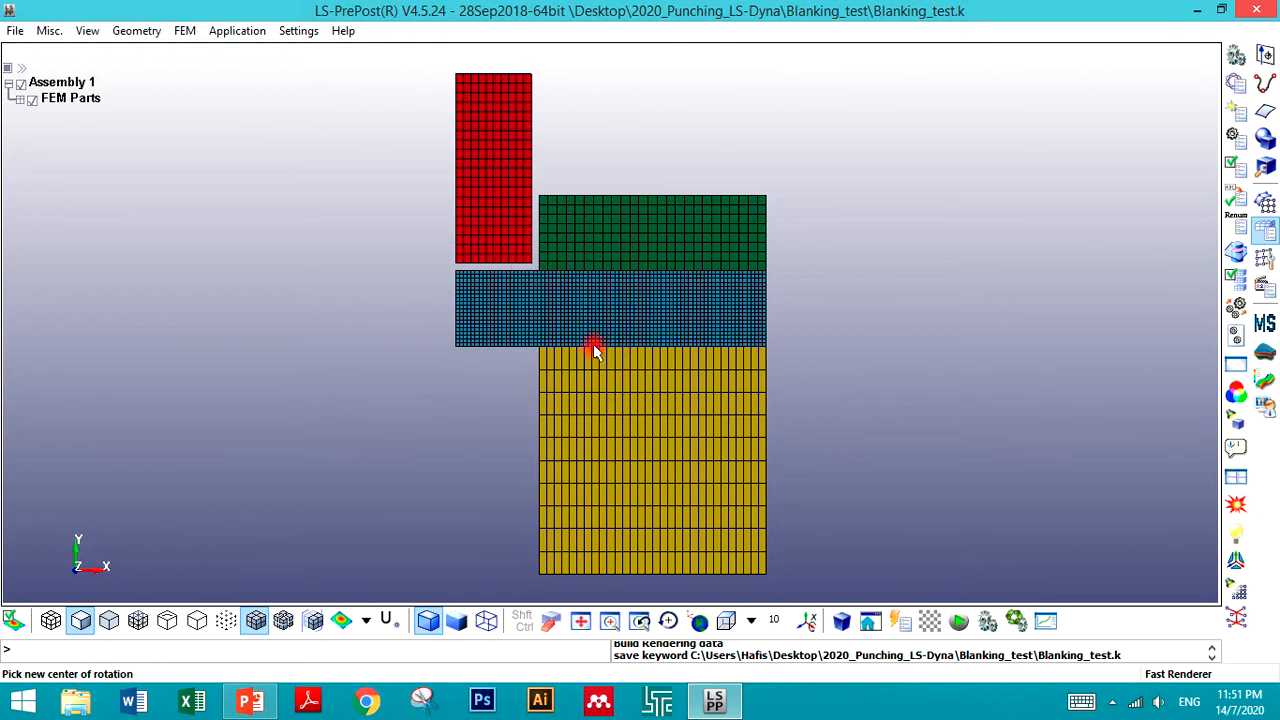
- Open the Keyword Manager and list all available keywords with every group collapsed
click(1236, 84)
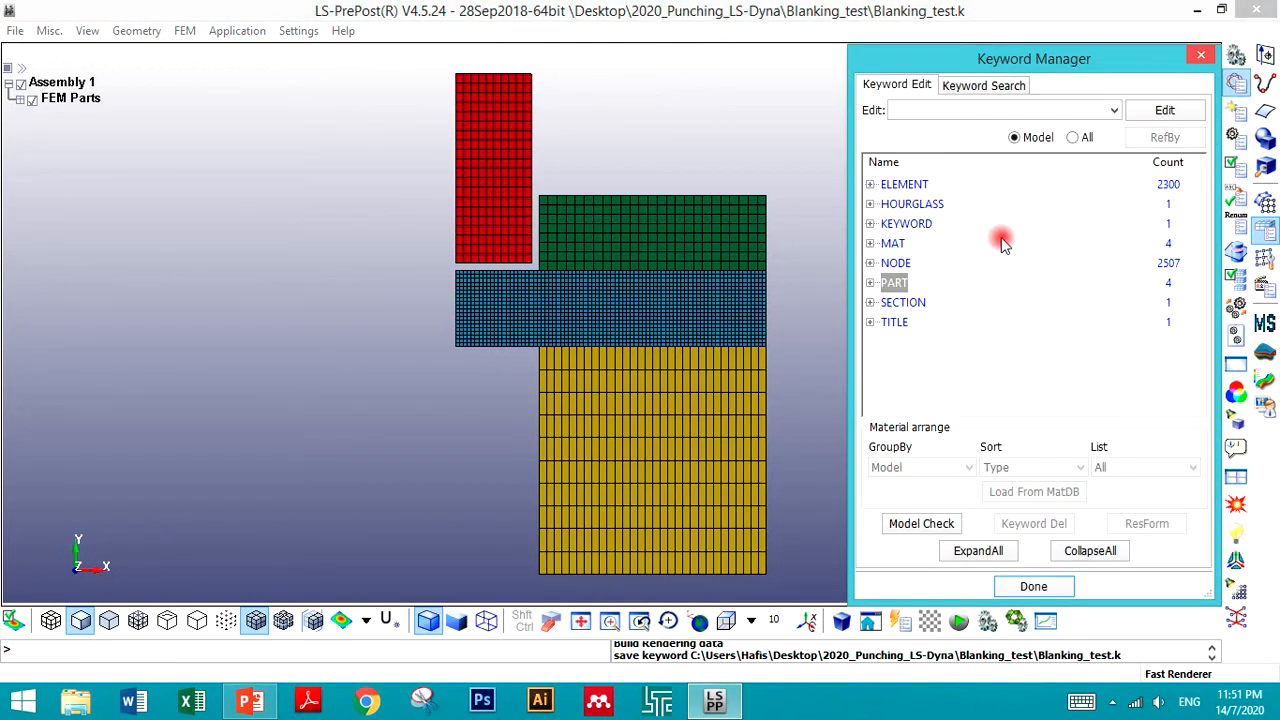
click(1072, 137)
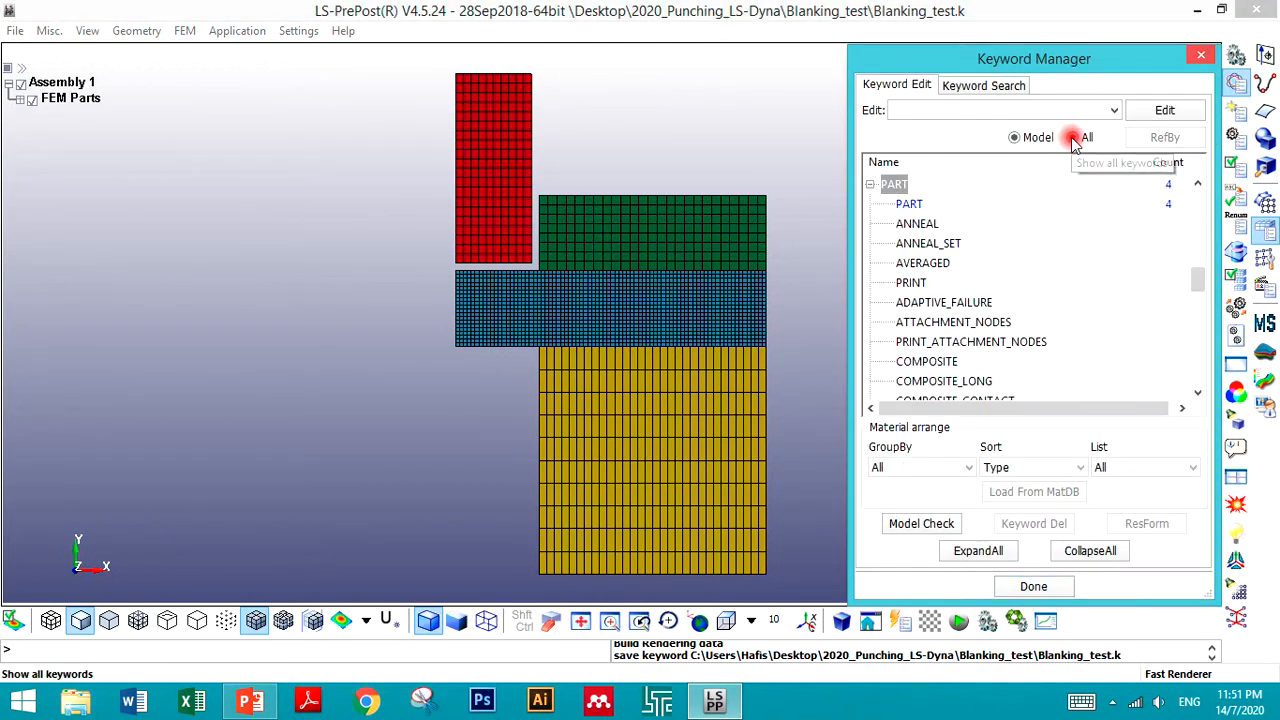
click(1090, 550)
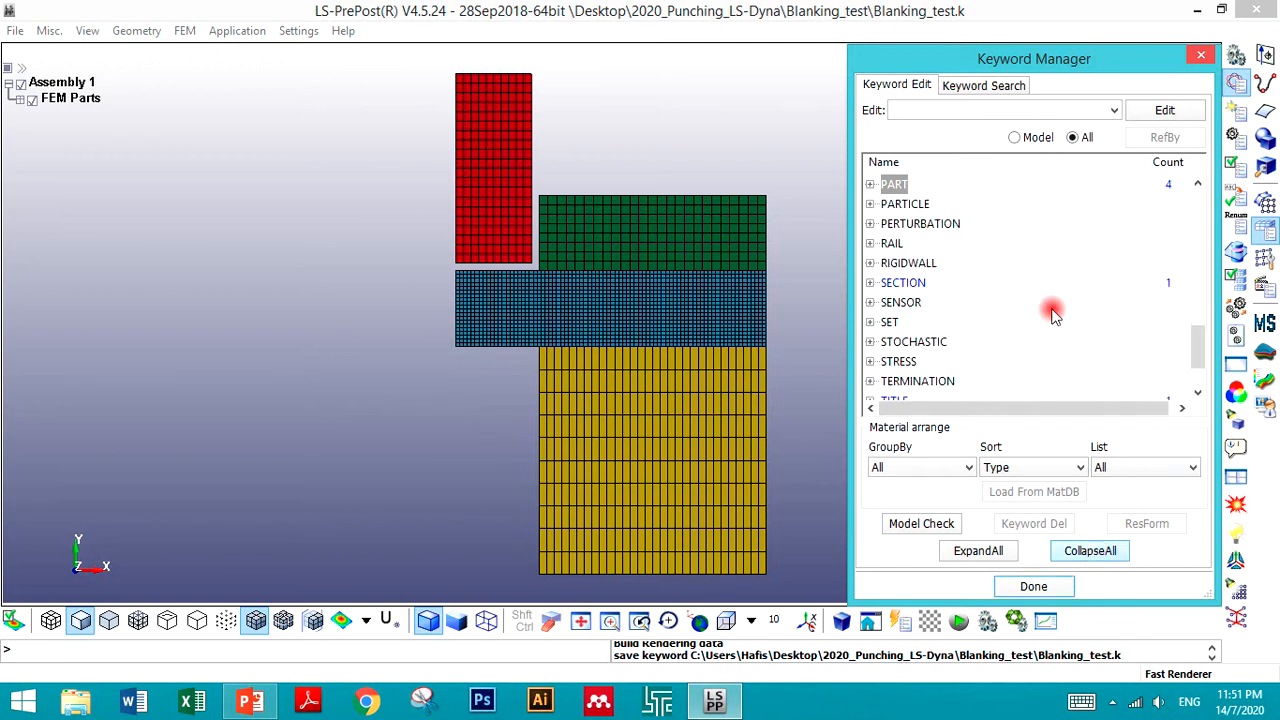
- Locate the CONTACT keyword group and expand it to list its contact types
click(1051, 318)
scroll(1052, 313, up, 4)
scroll(1052, 313, up, 5)
click(1023, 325)
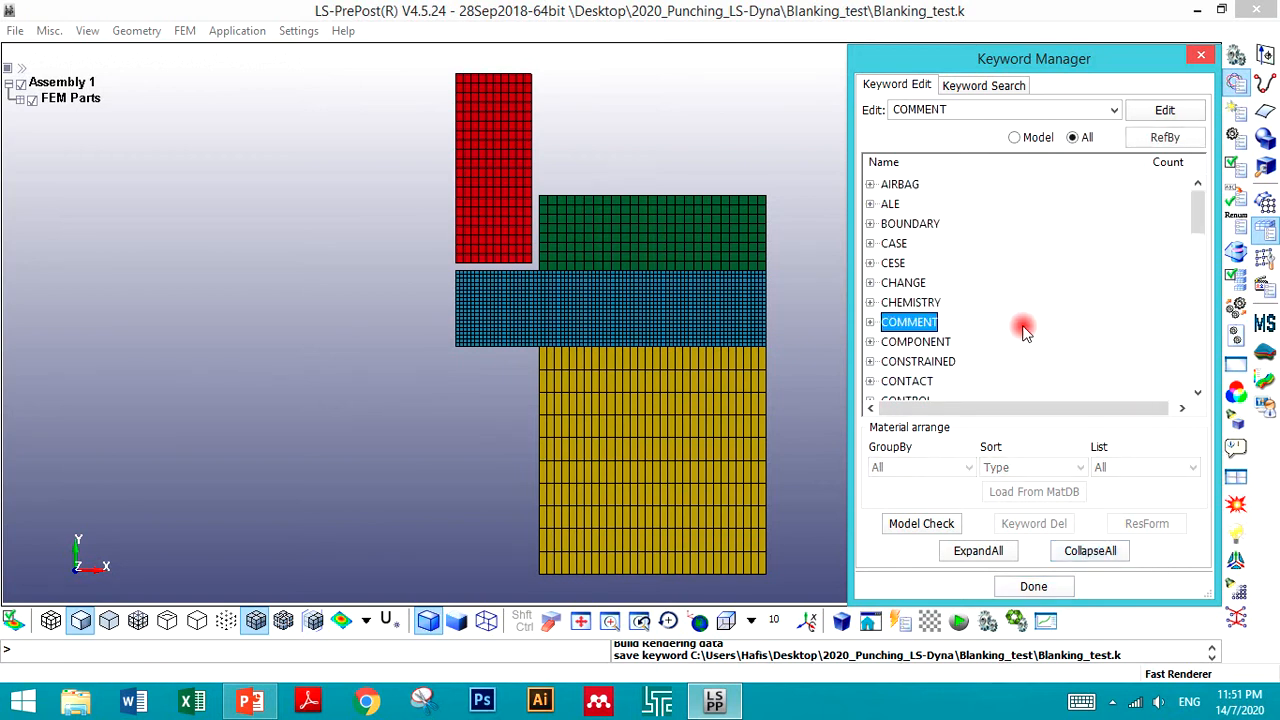
click(902, 381)
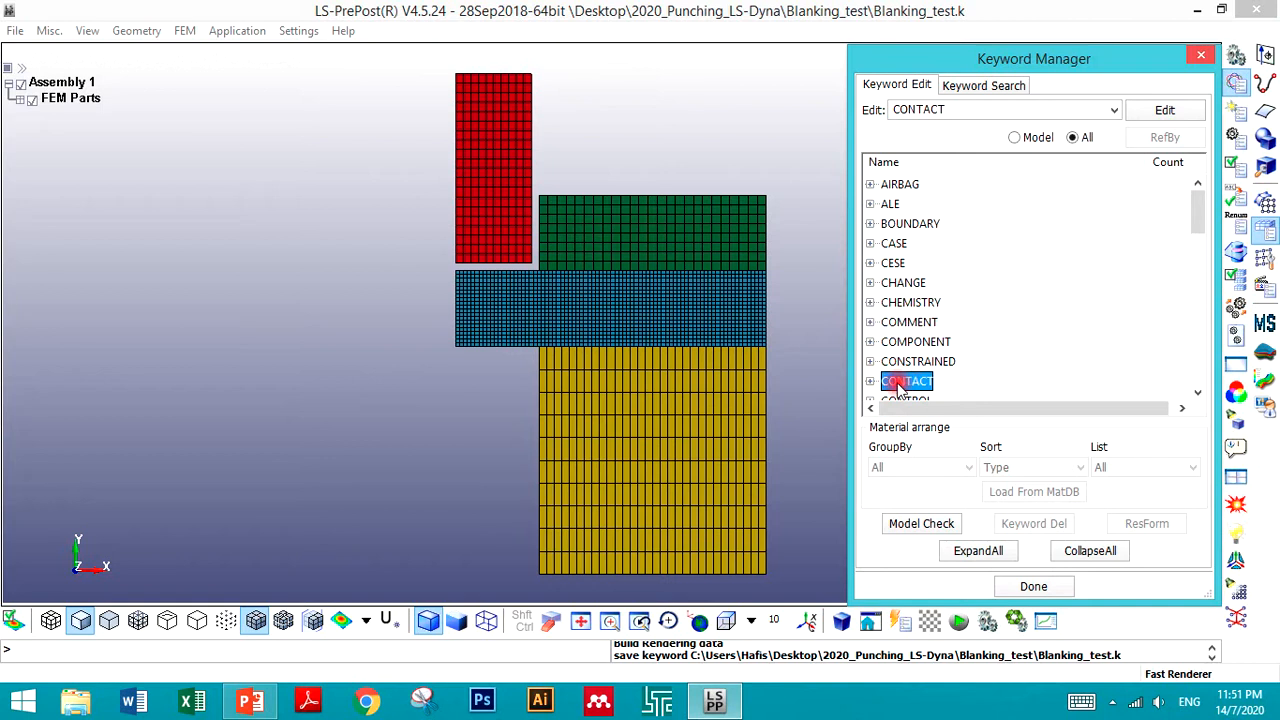
scroll(898, 388, down, 1)
click(869, 322)
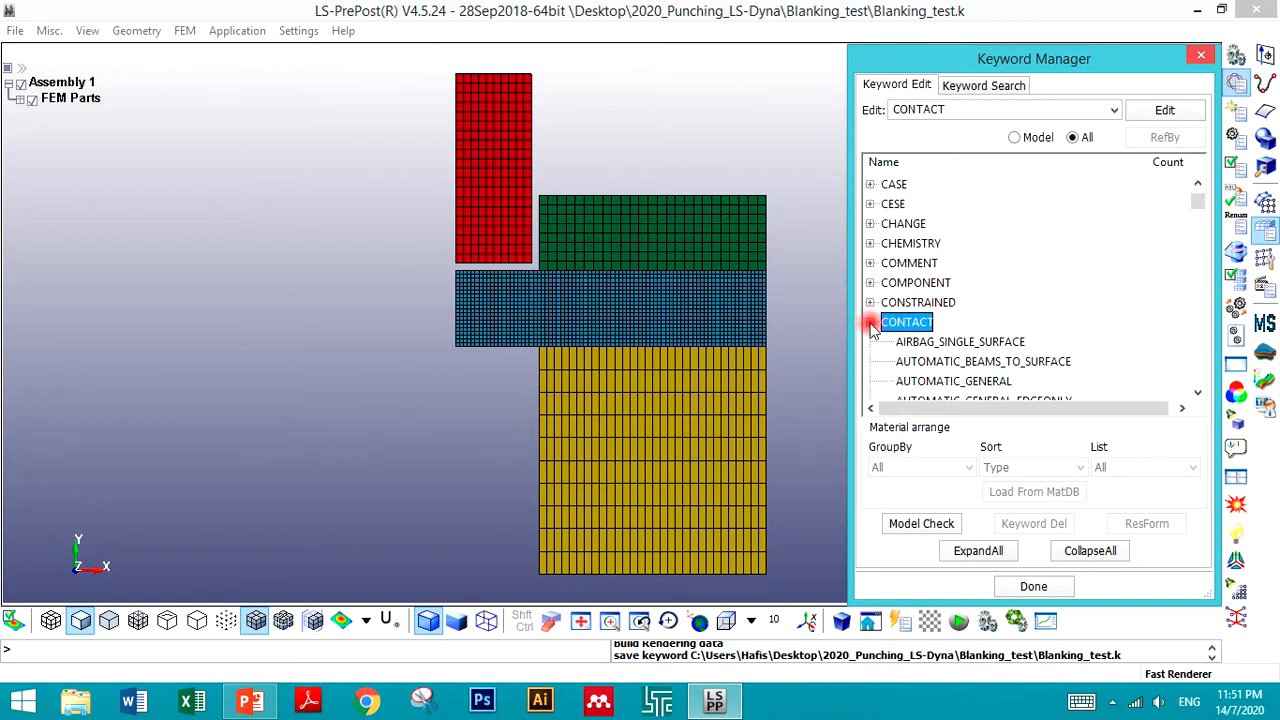
- Look through the CONTACT types, from the AUTOMATIC and FORMING ones down to the 2D_AUTOMATIC variants
click(928, 363)
scroll(928, 362, down, 2)
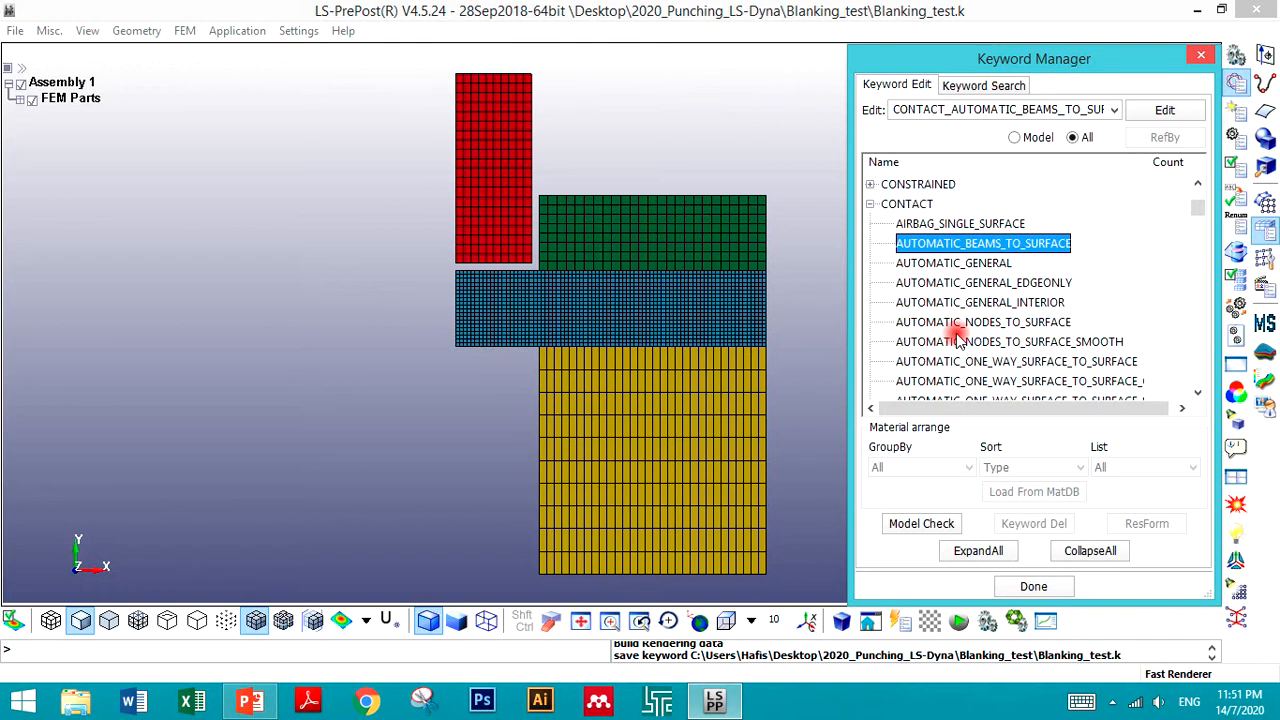
scroll(957, 338, down, 1)
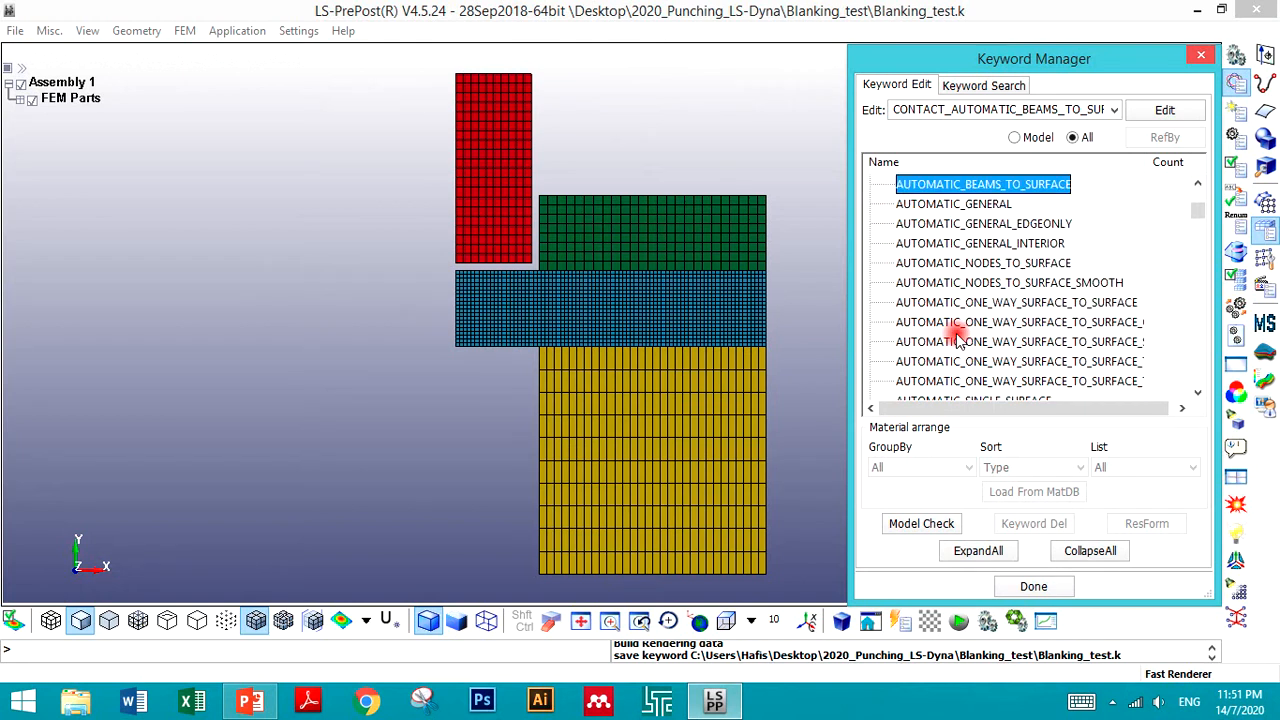
scroll(957, 338, down, 2)
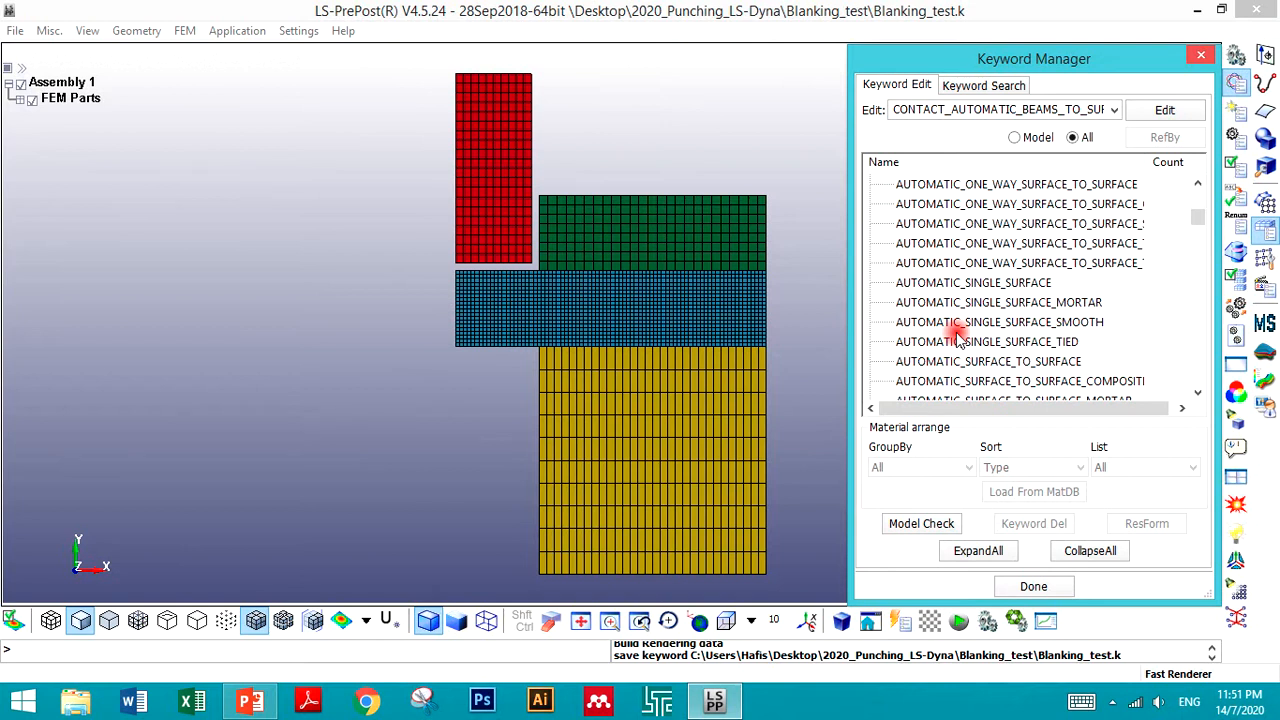
scroll(957, 338, up, 2)
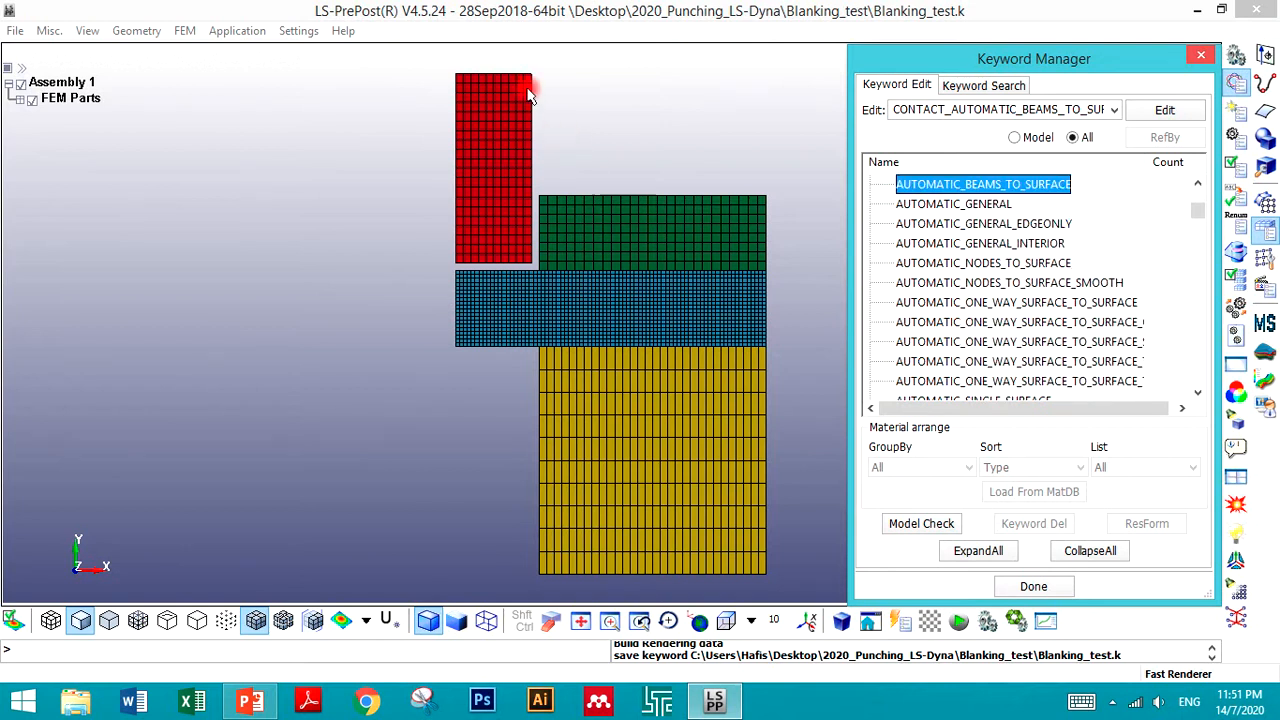
scroll(1030, 347, down, 7)
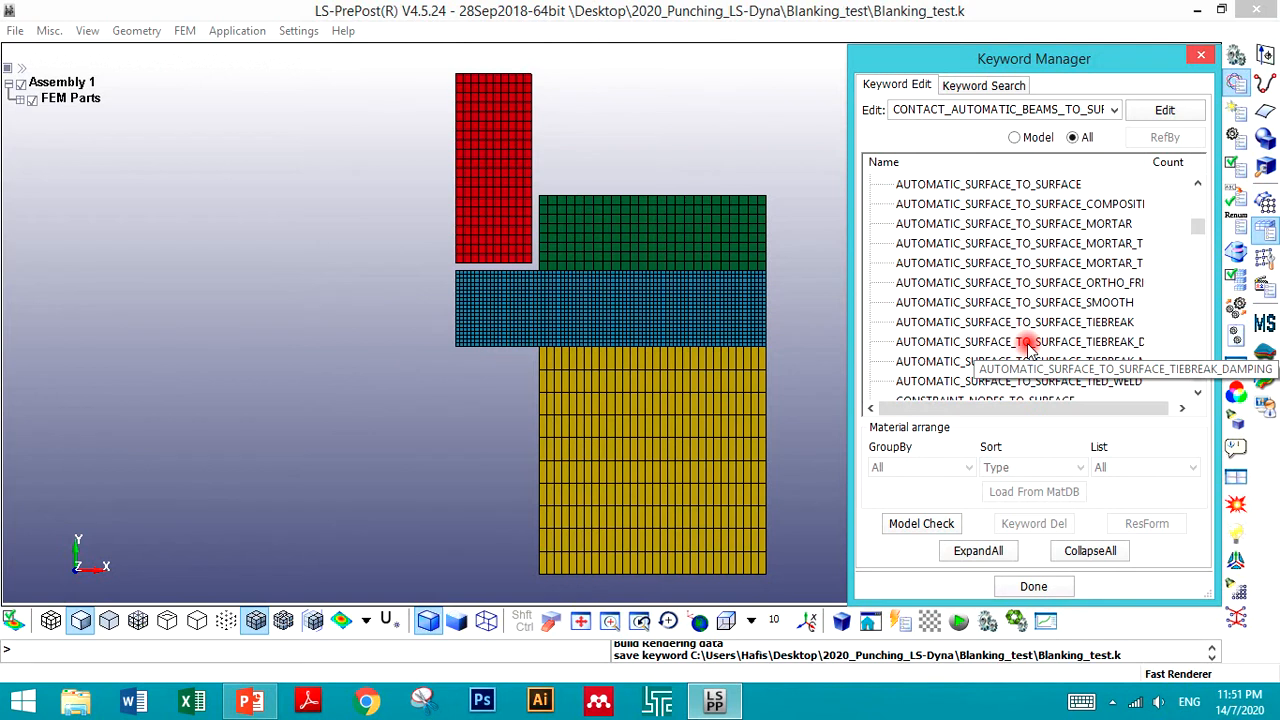
scroll(1030, 347, down, 7)
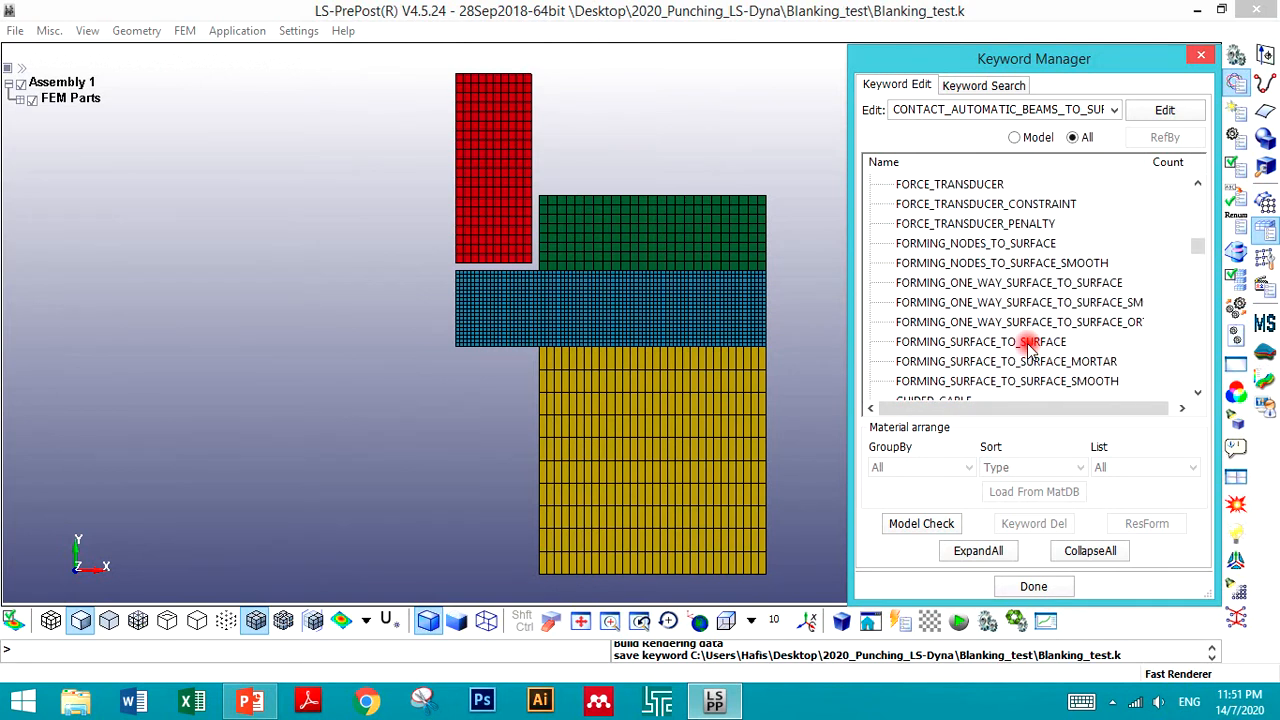
scroll(1030, 347, down, 6)
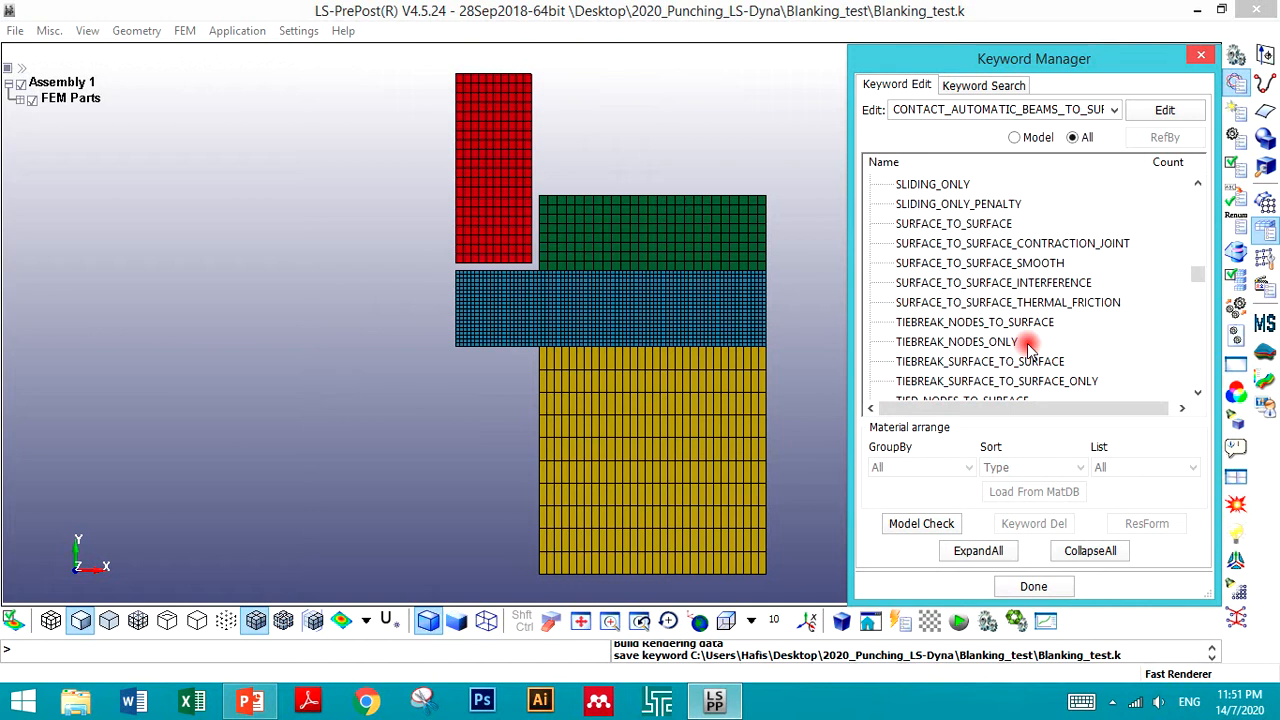
scroll(1030, 347, down, 6)
scroll(1030, 347, down, 11)
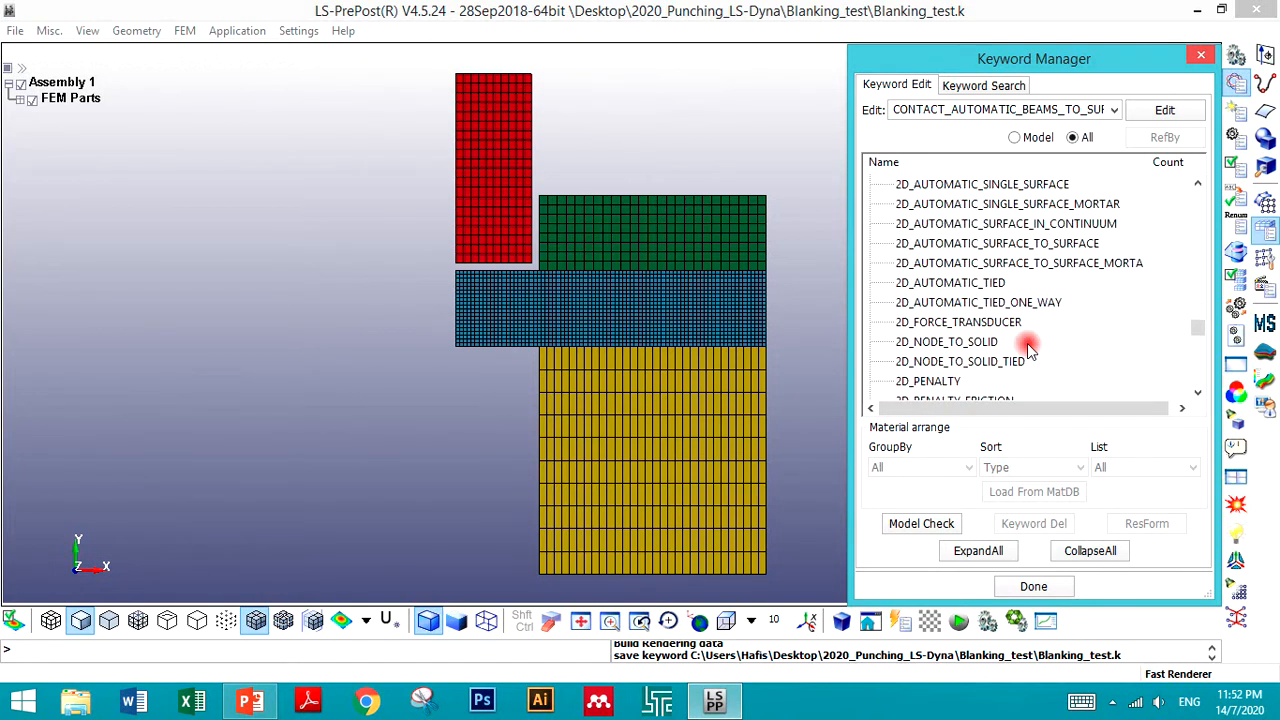
click(912, 186)
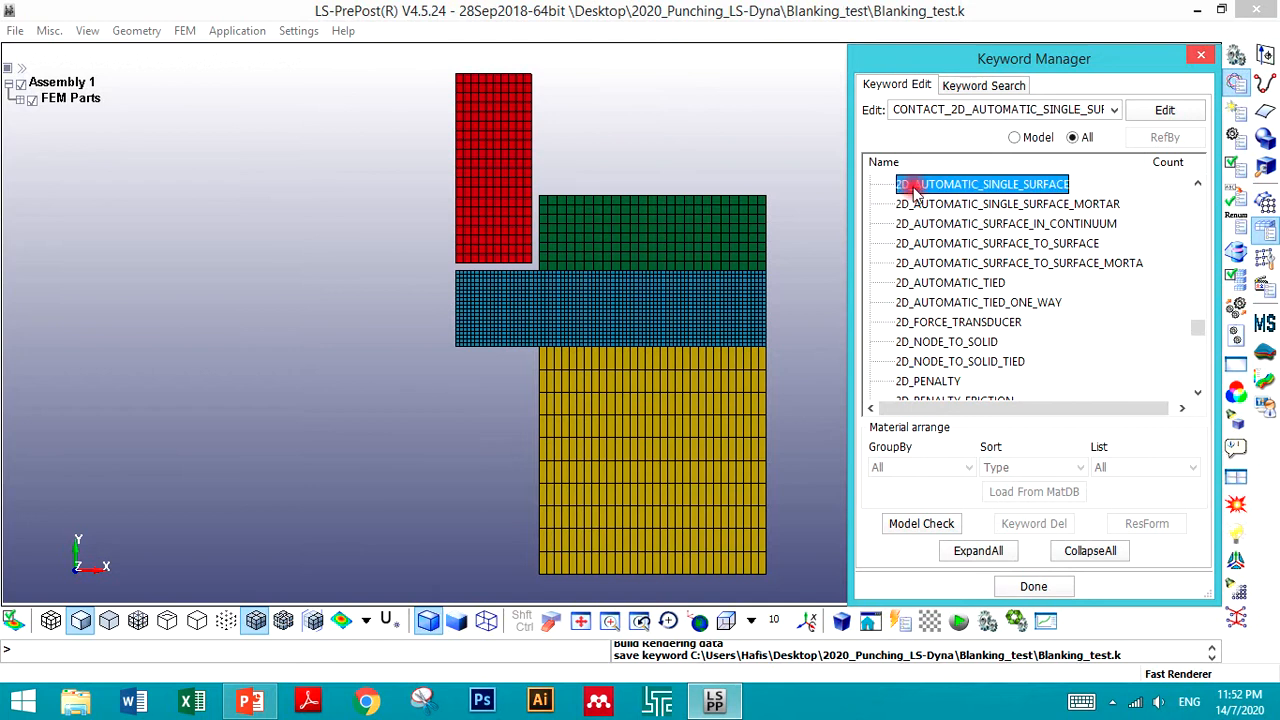
scroll(914, 238, up, 1)
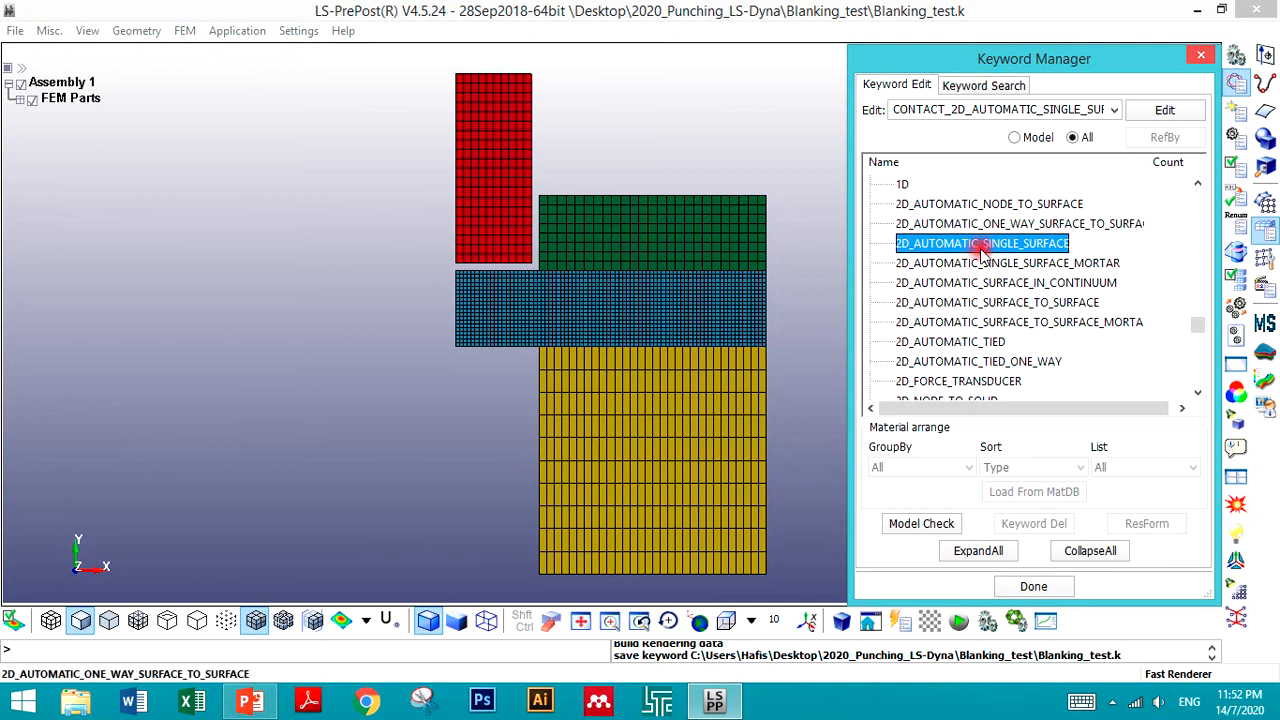
click(966, 285)
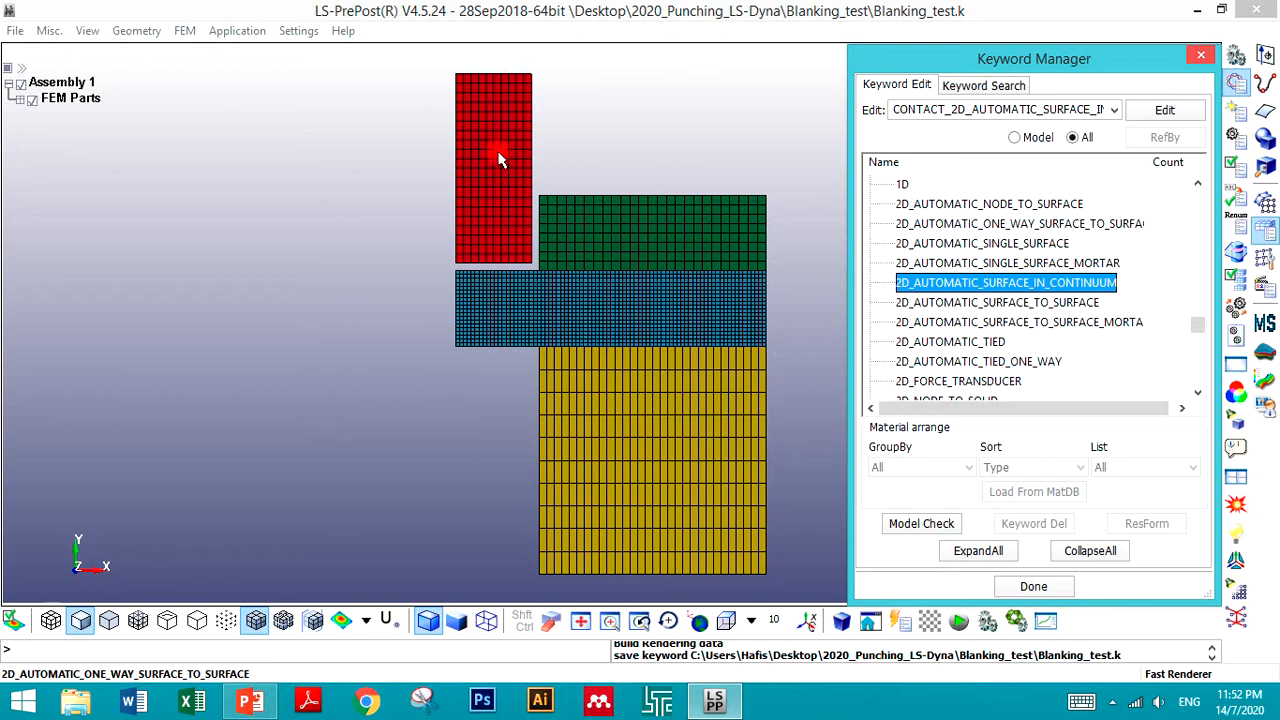
- Expand the FEM parts and highlight the Punch, Sheet, Blankholder and Die in turn to examine which parts touch
click(20, 98)
click(74, 116)
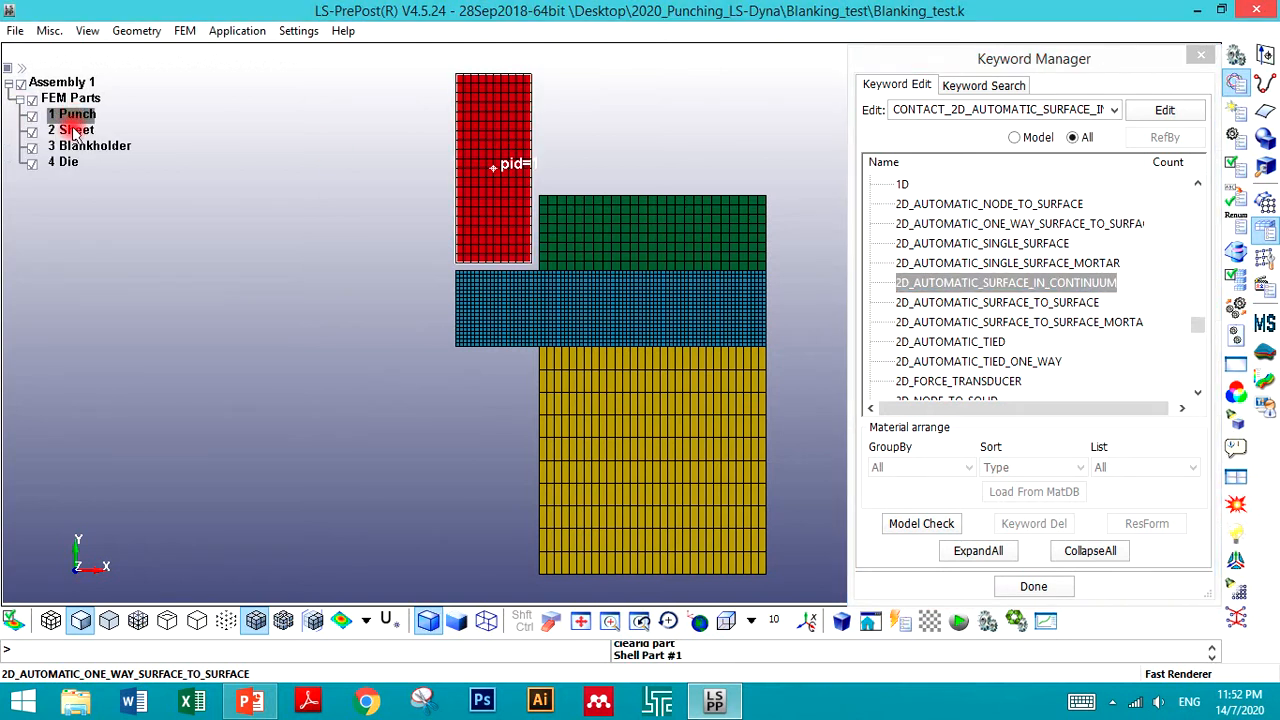
click(72, 132)
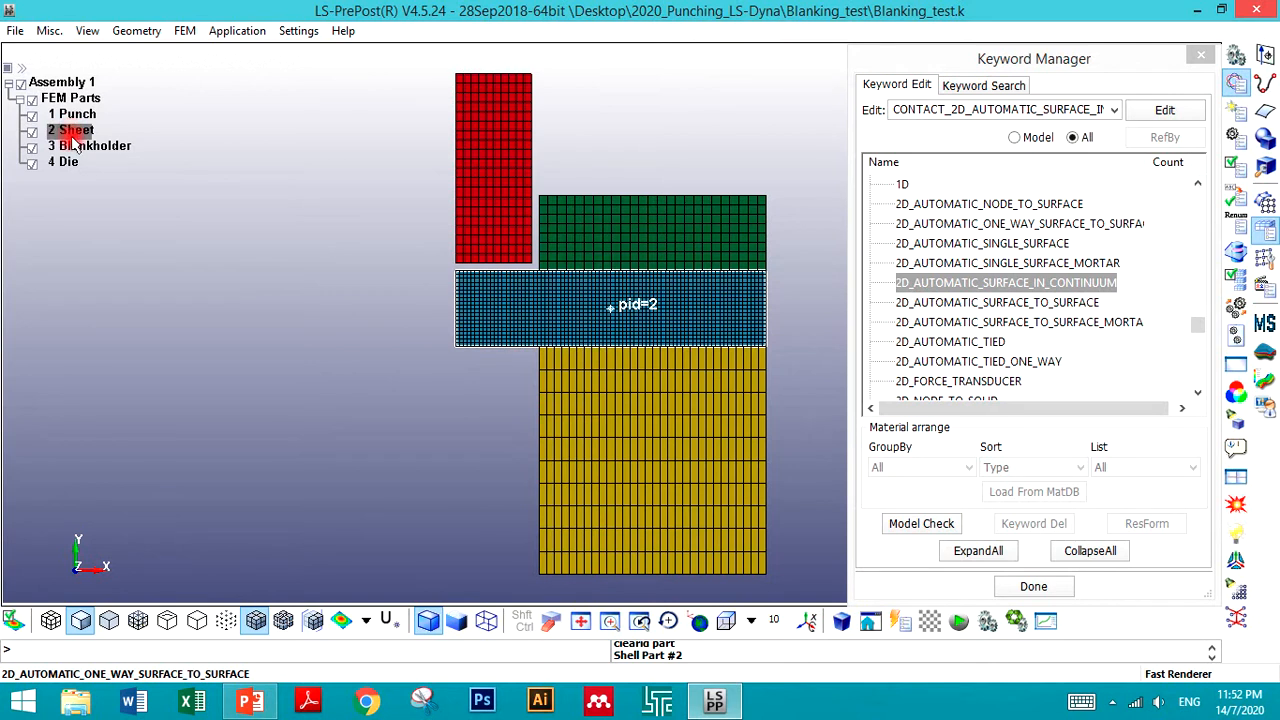
click(76, 147)
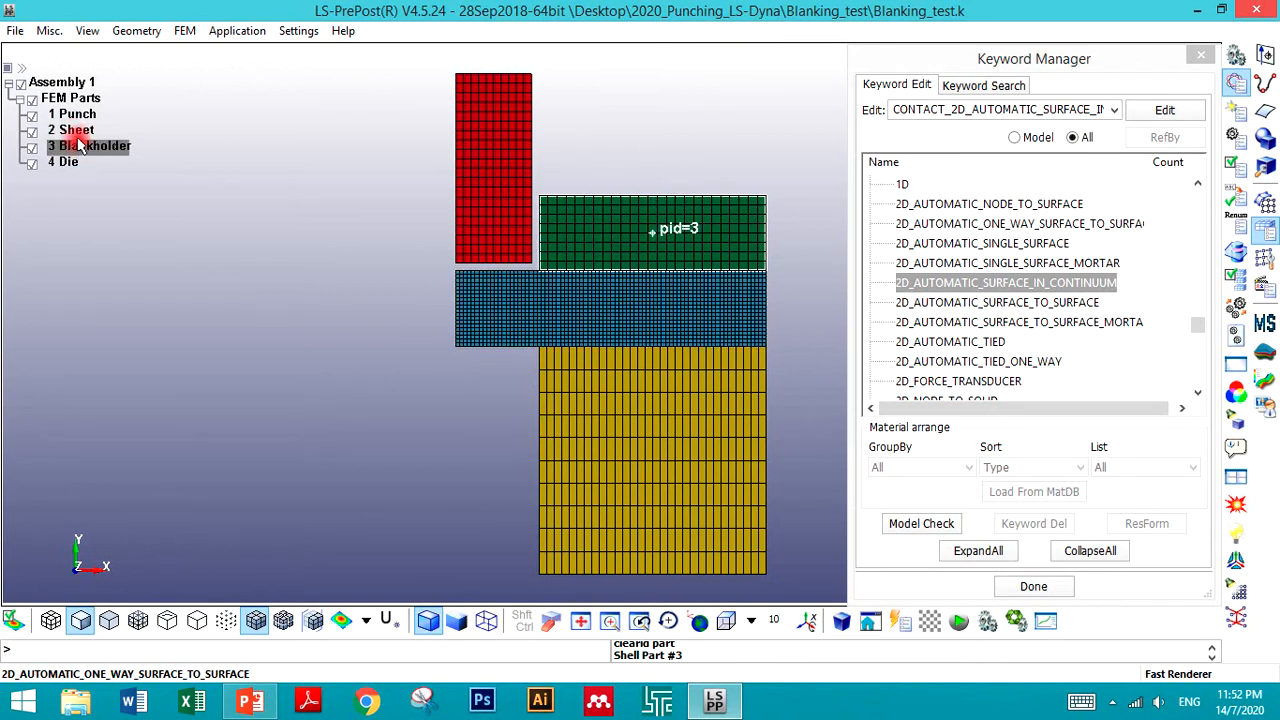
click(74, 131)
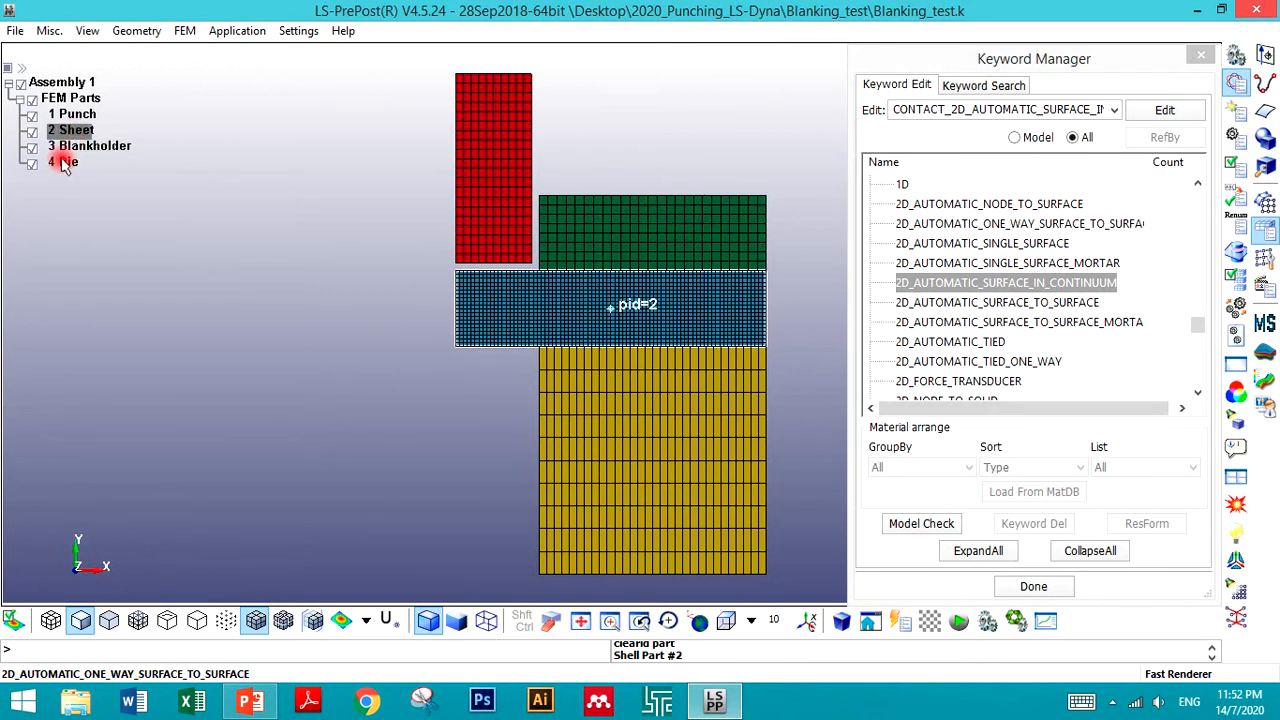
key(Down)
click(64, 167)
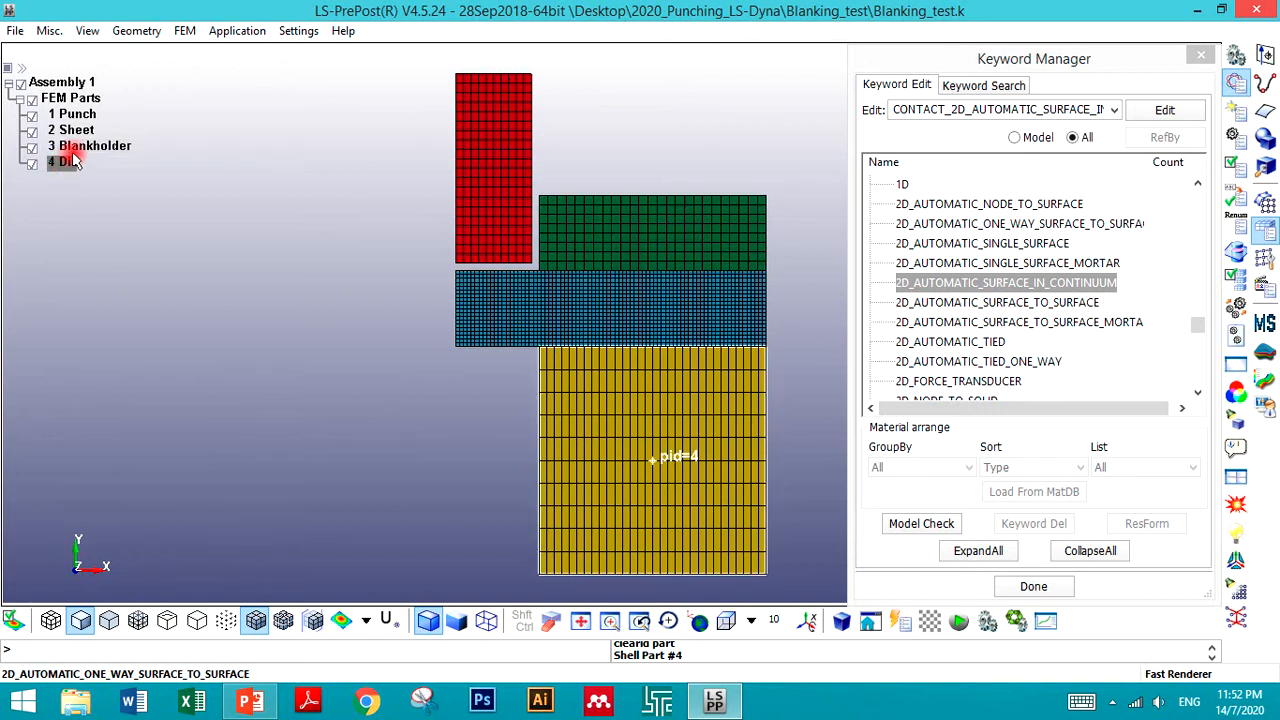
click(73, 131)
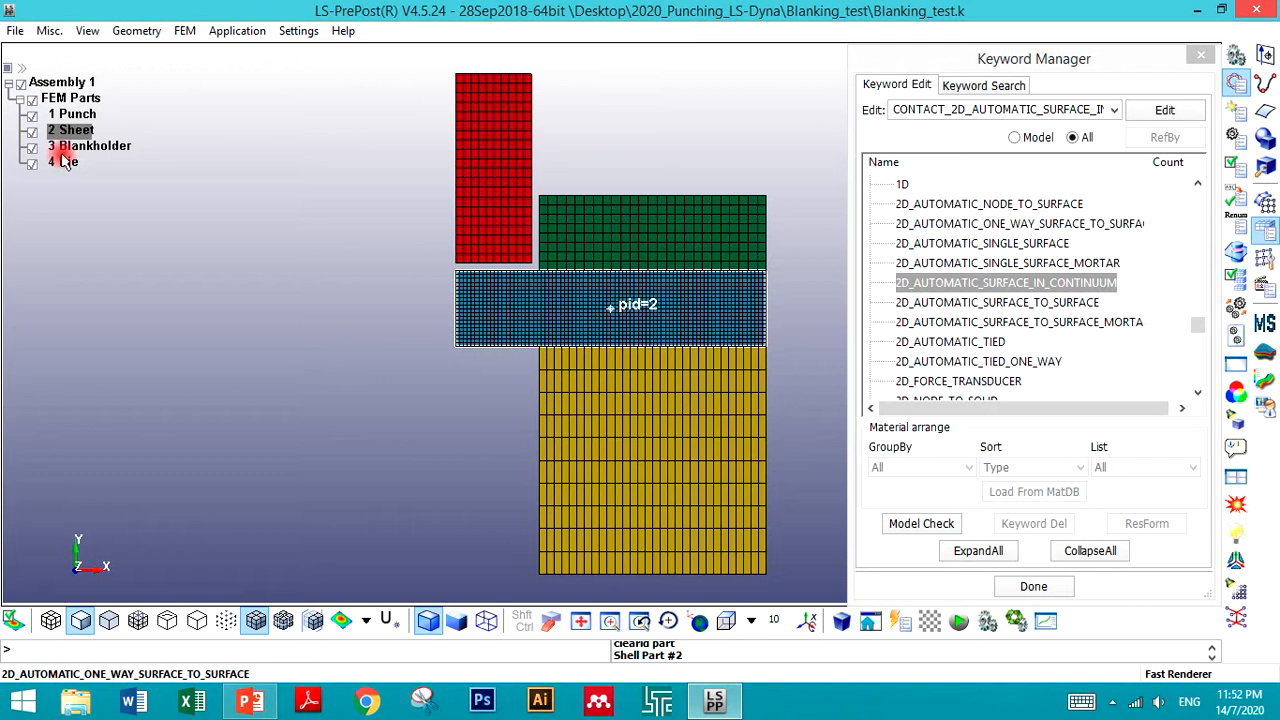
- Compare the 2D automatic surface contact types and select 2D_AUTOMATIC_ONE_WAY_SURFACE_TO_SURFACE
click(963, 323)
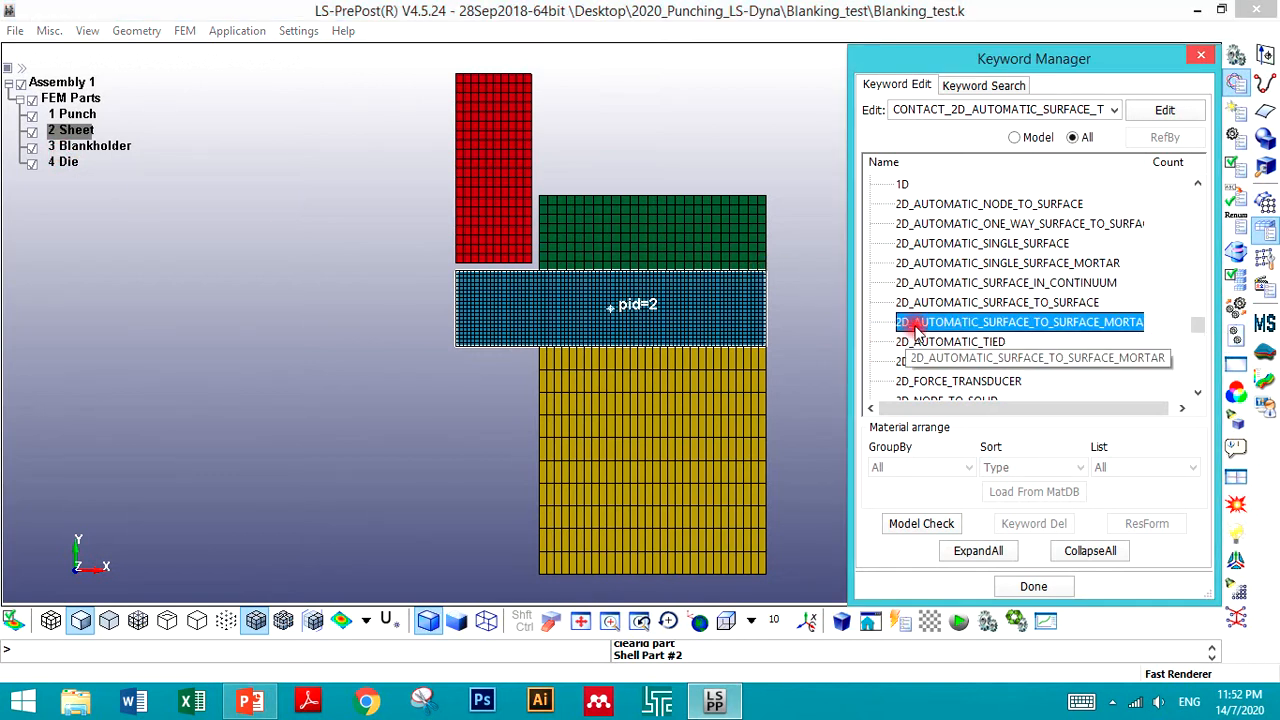
click(940, 304)
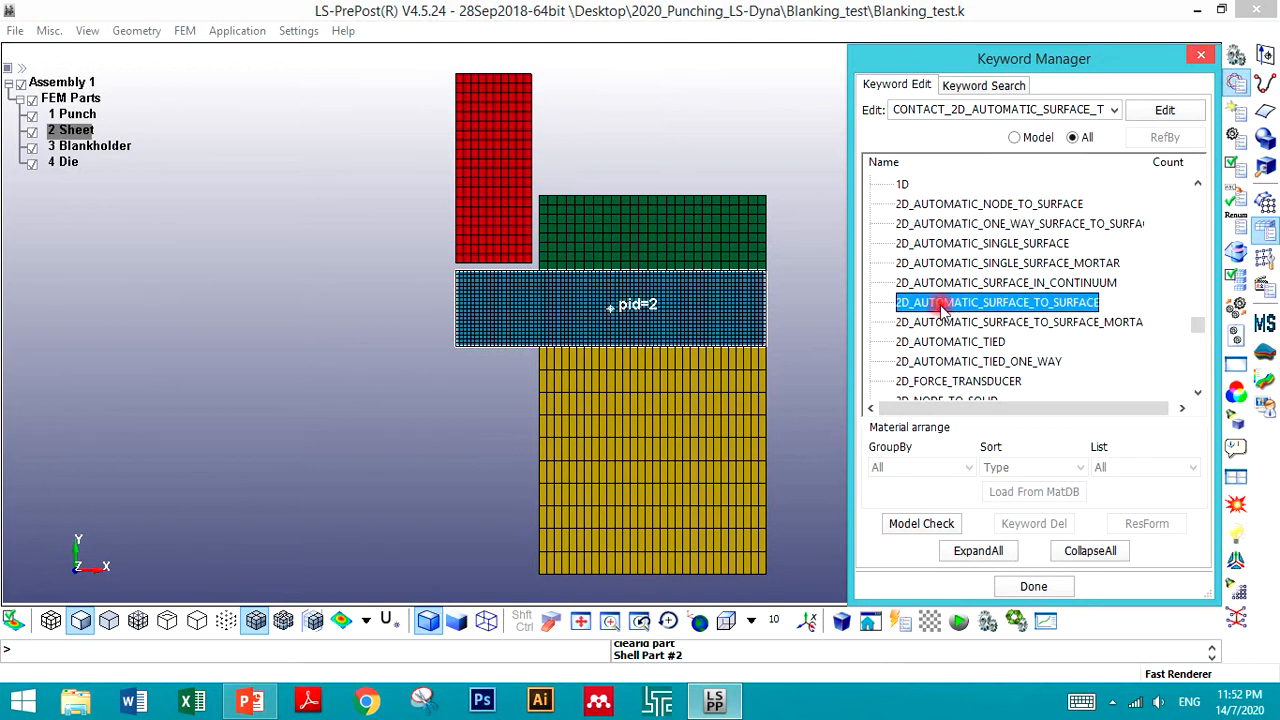
scroll(942, 306, down, 2)
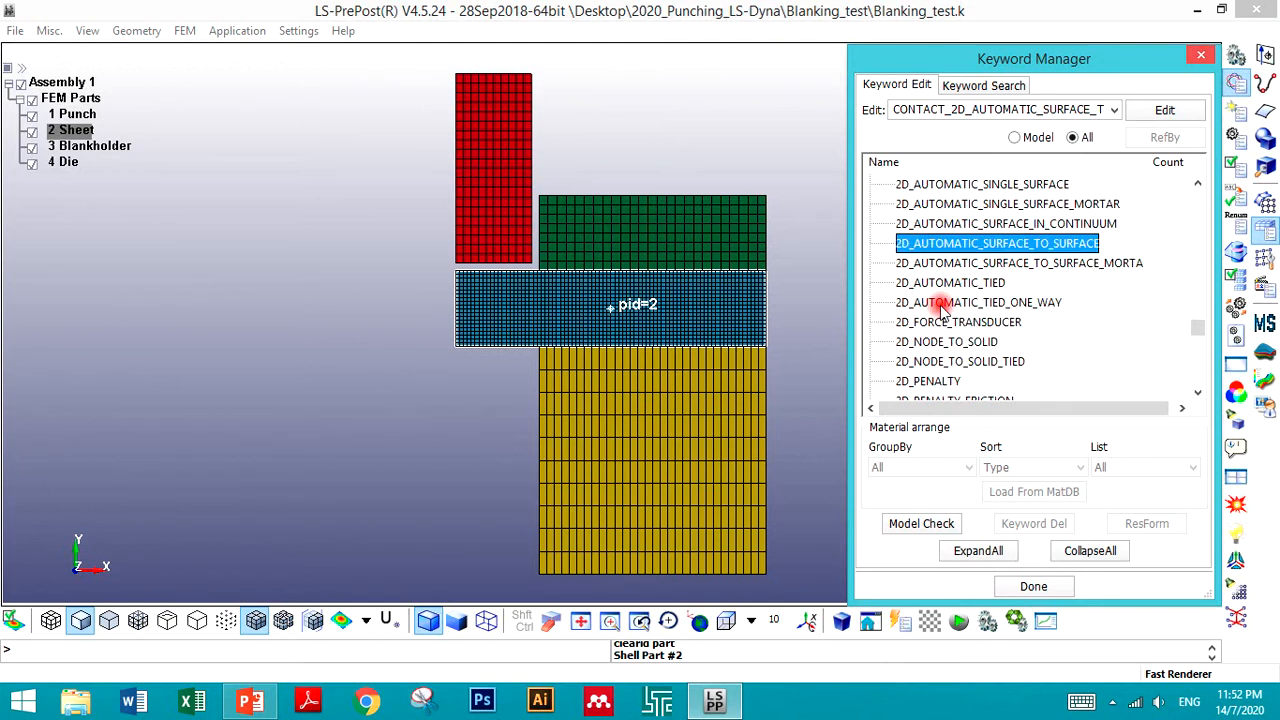
scroll(955, 290, up, 2)
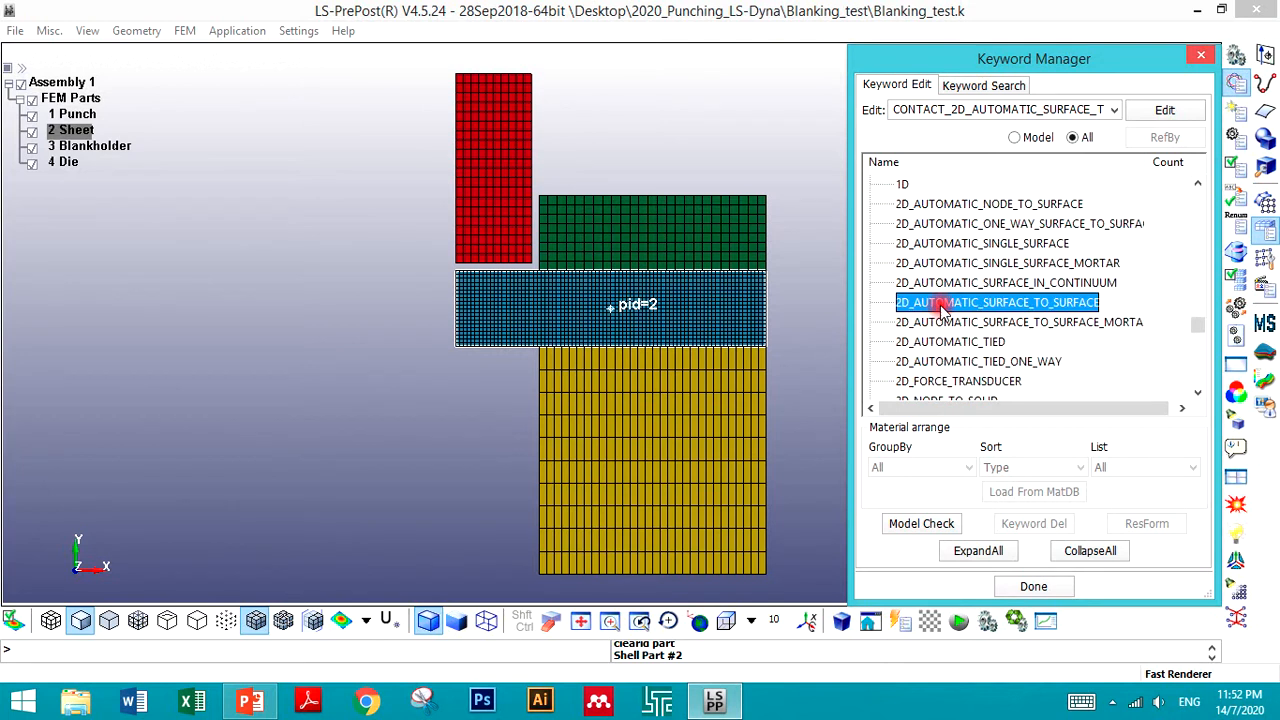
click(965, 225)
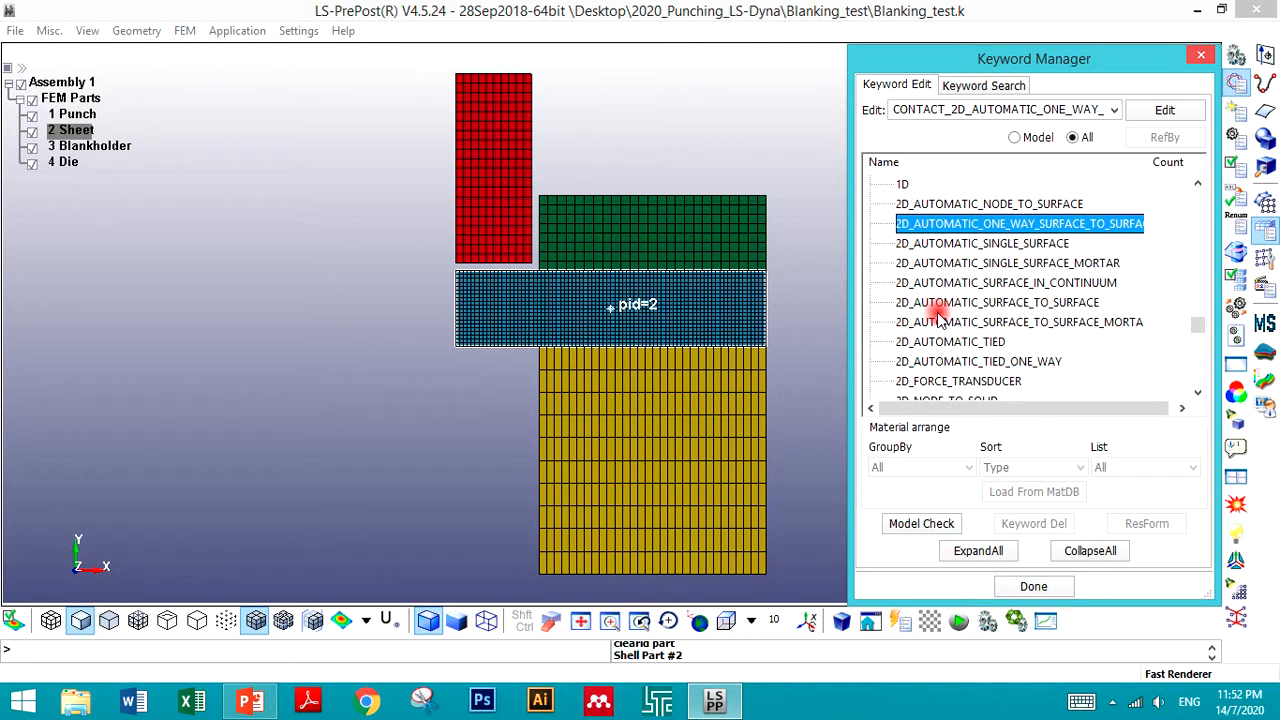
scroll(940, 316, down, 2)
scroll(940, 316, down, 1)
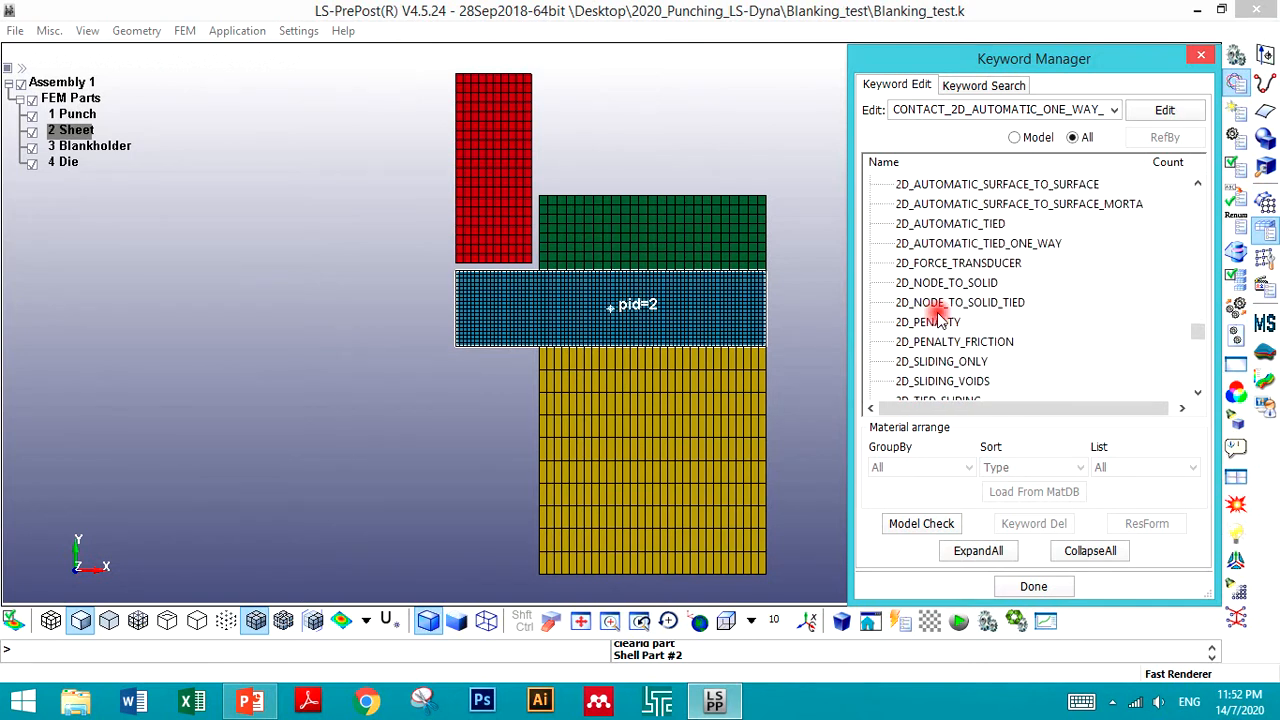
scroll(940, 316, up, 3)
scroll(940, 316, up, 1)
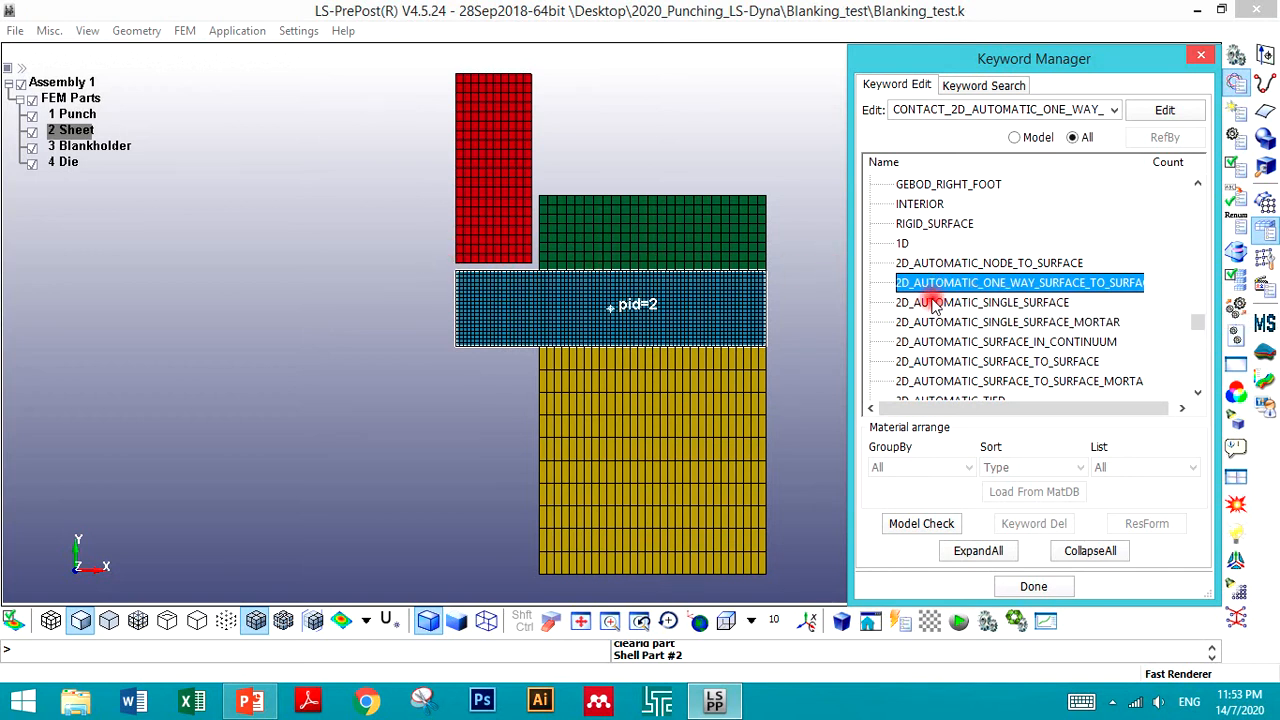
- Highlight the Punch and the Sheet in the model to identify the first contact pair
click(480, 215)
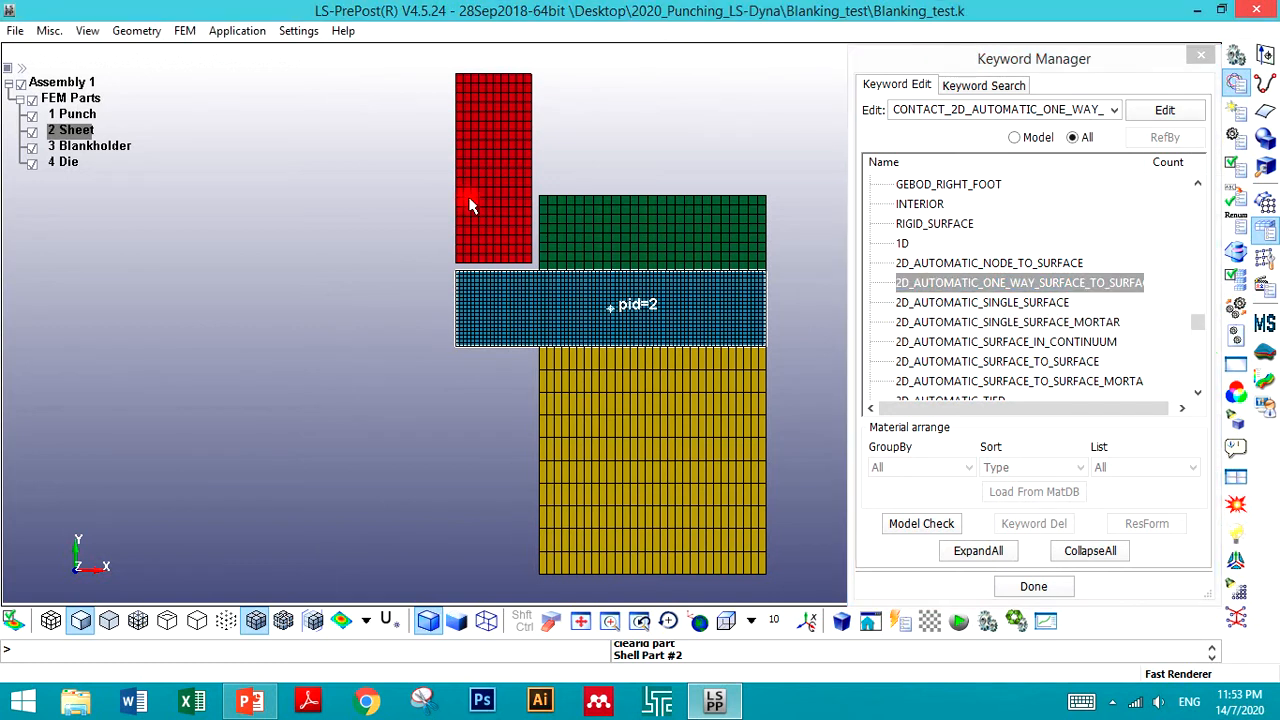
click(78, 116)
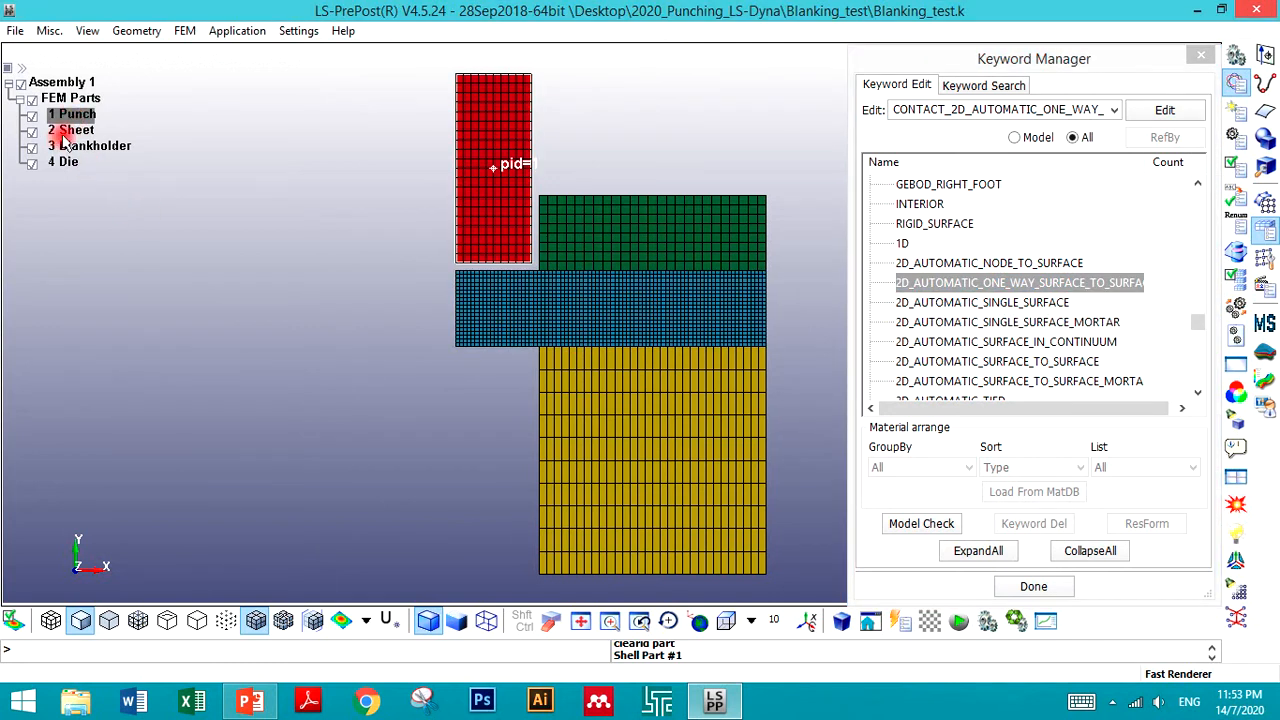
click(62, 131)
double_click(1022, 283)
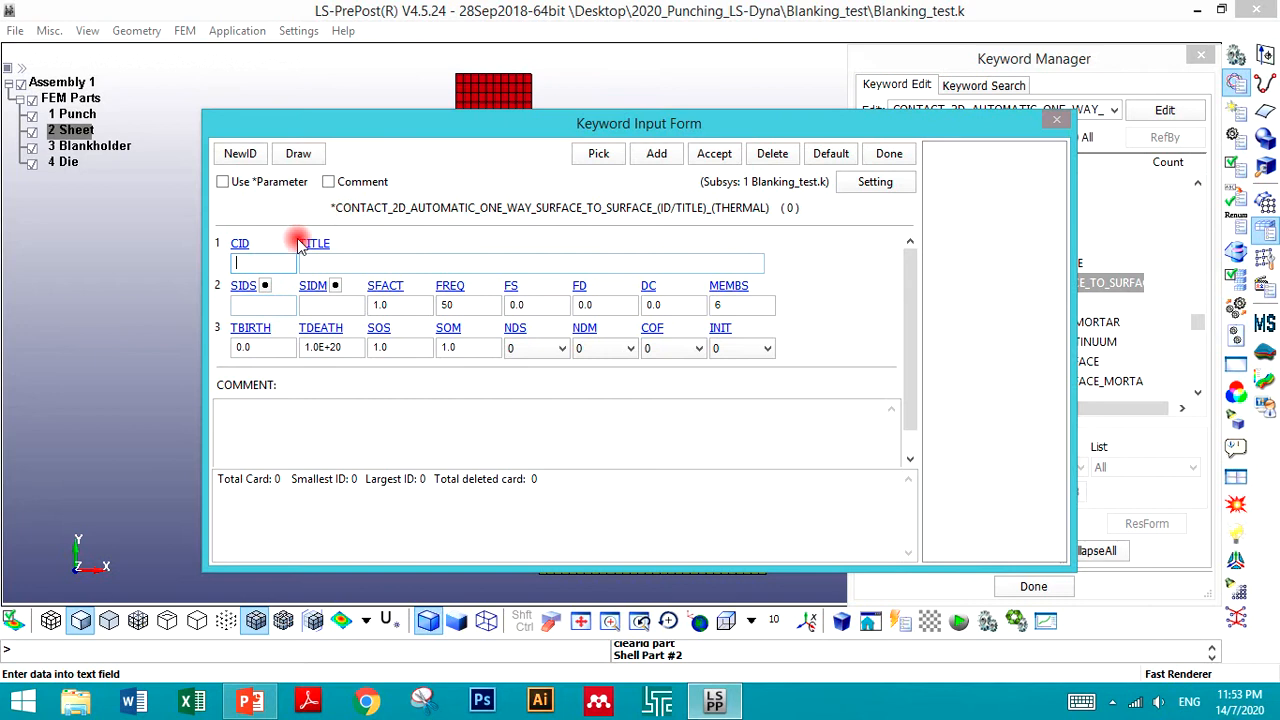
click(258, 303)
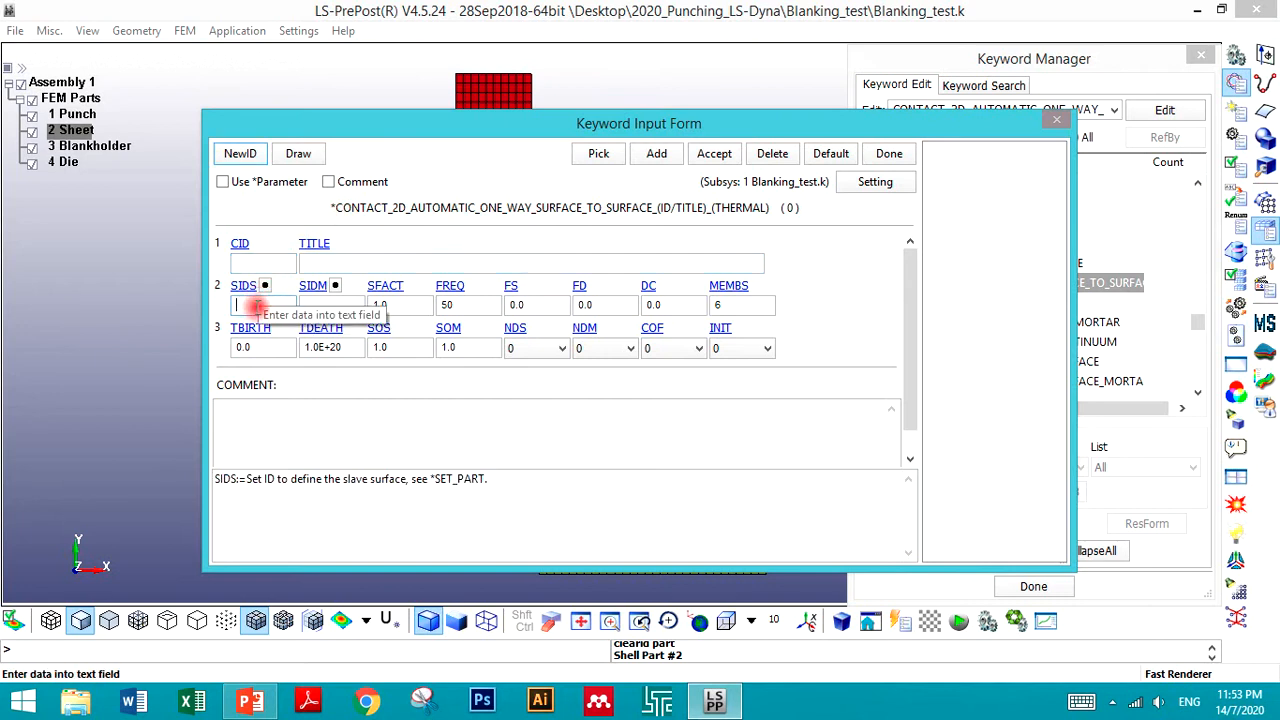
click(246, 286)
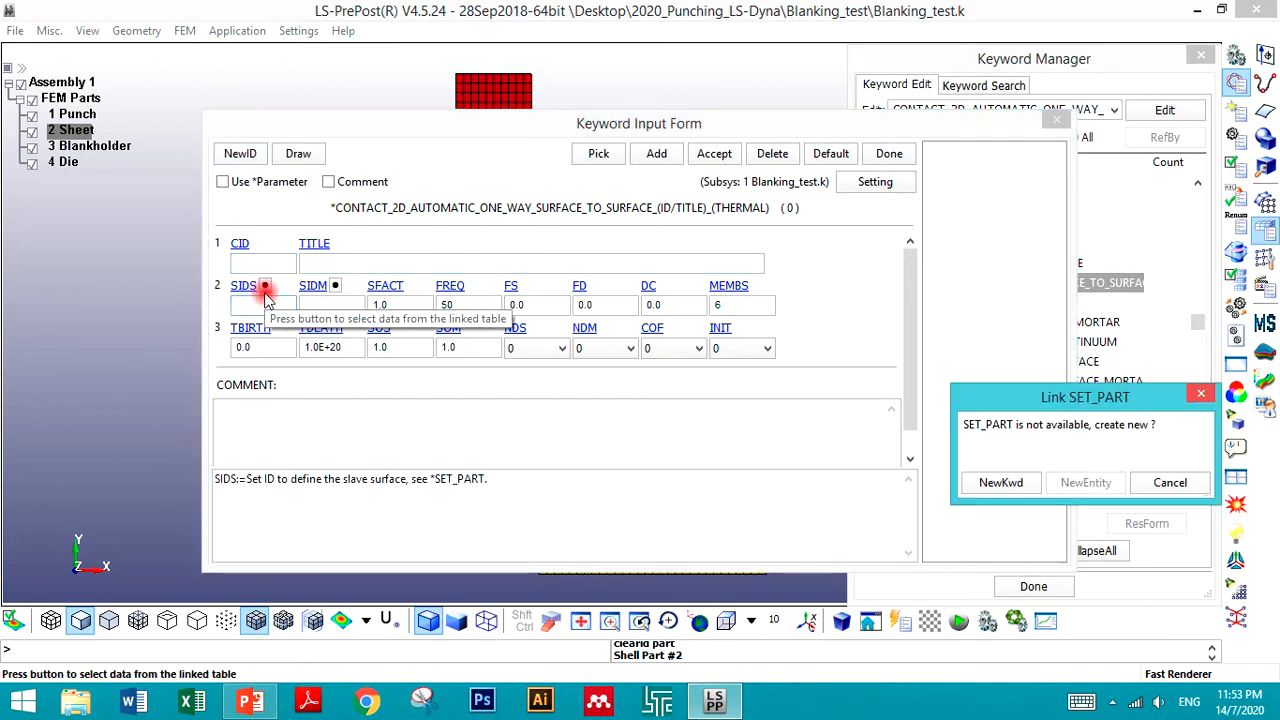
click(1170, 484)
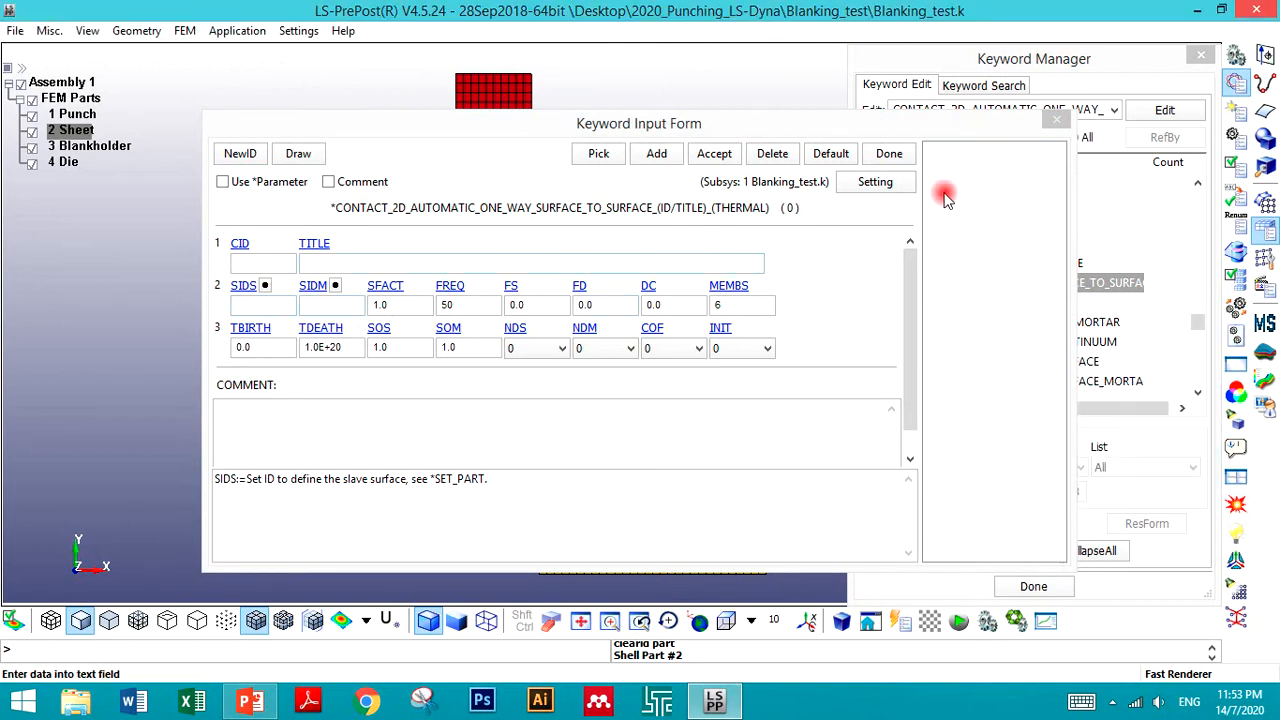
click(889, 155)
click(1055, 590)
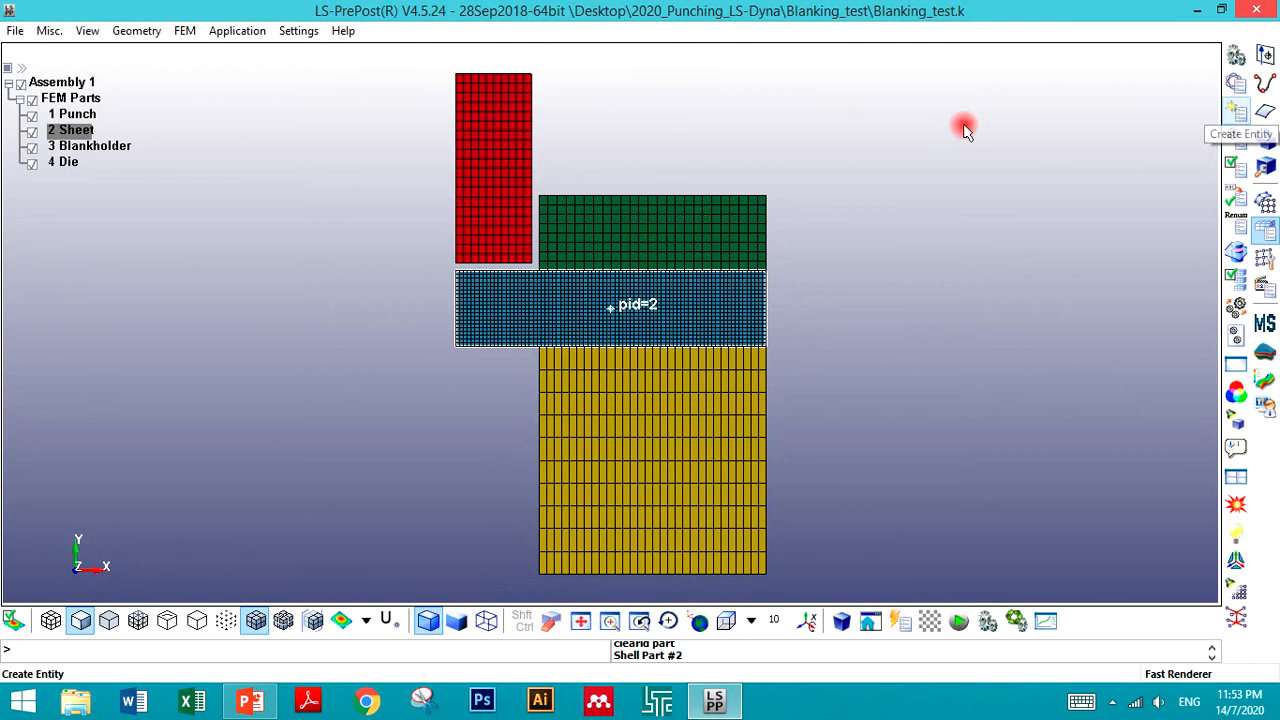
- Start creating a *SET_PART entity from the set data, with the selection made by part
click(185, 30)
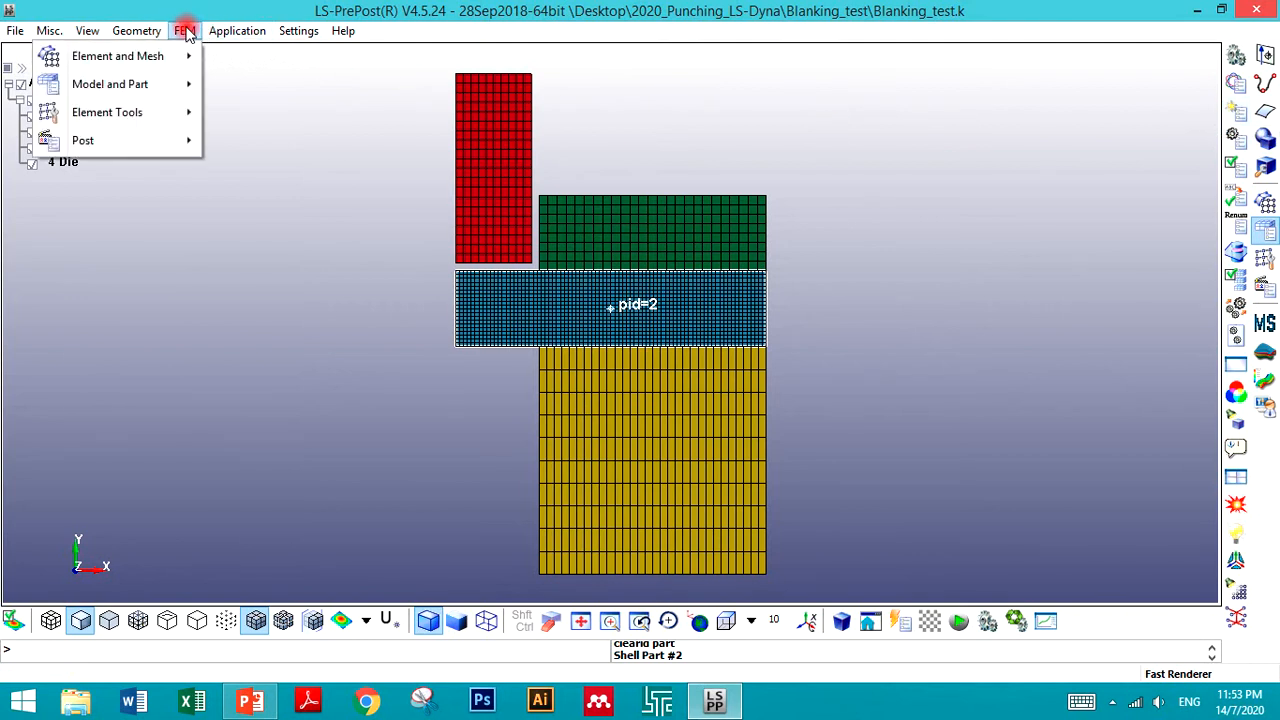
mouse_move(150, 84)
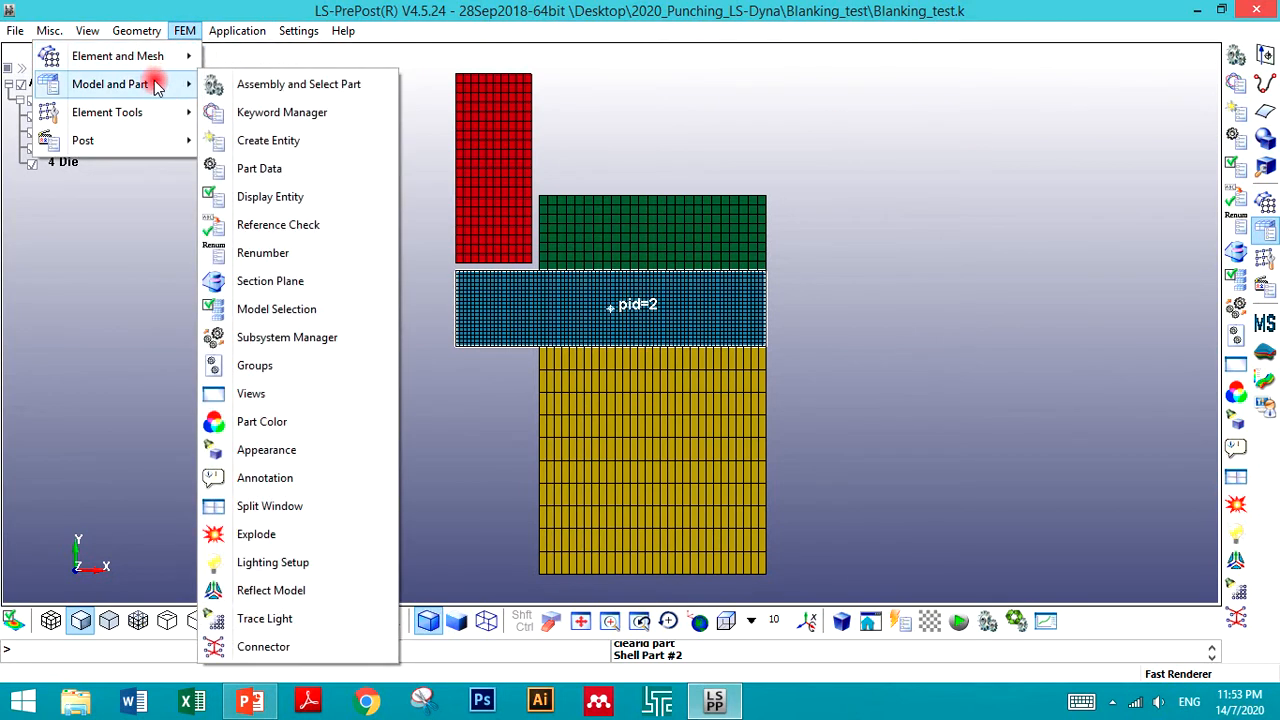
click(275, 141)
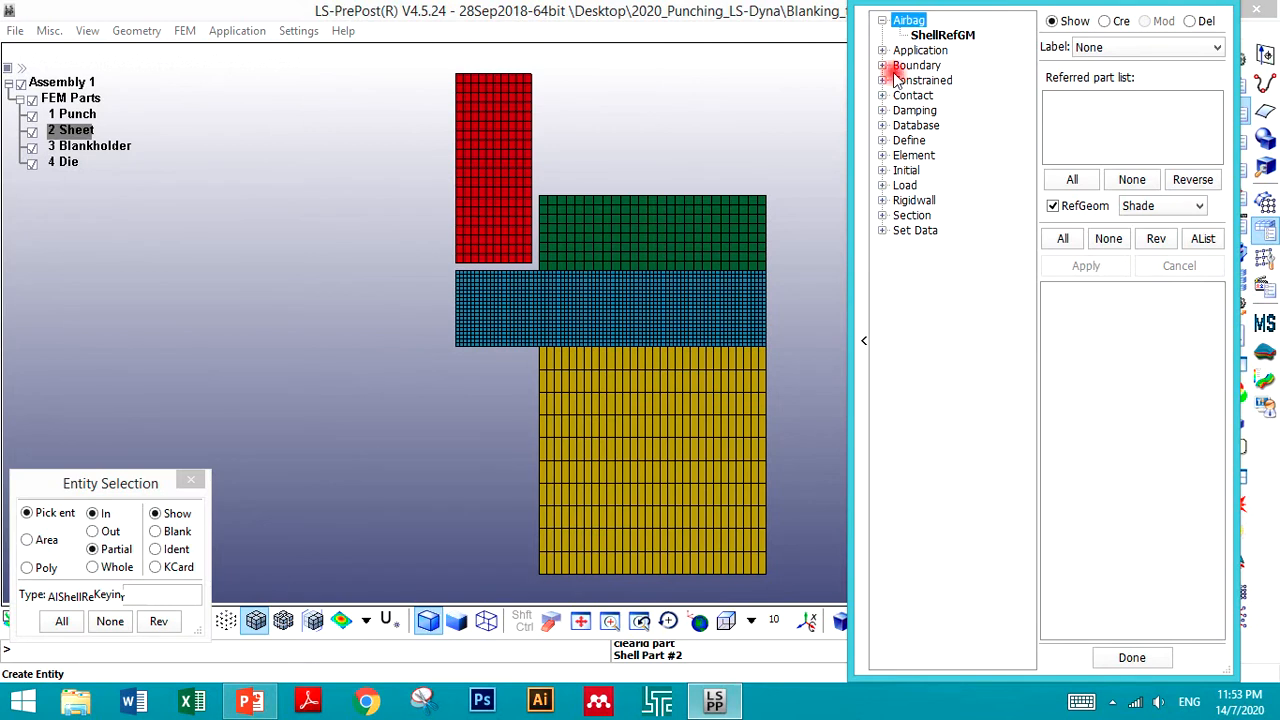
click(886, 232)
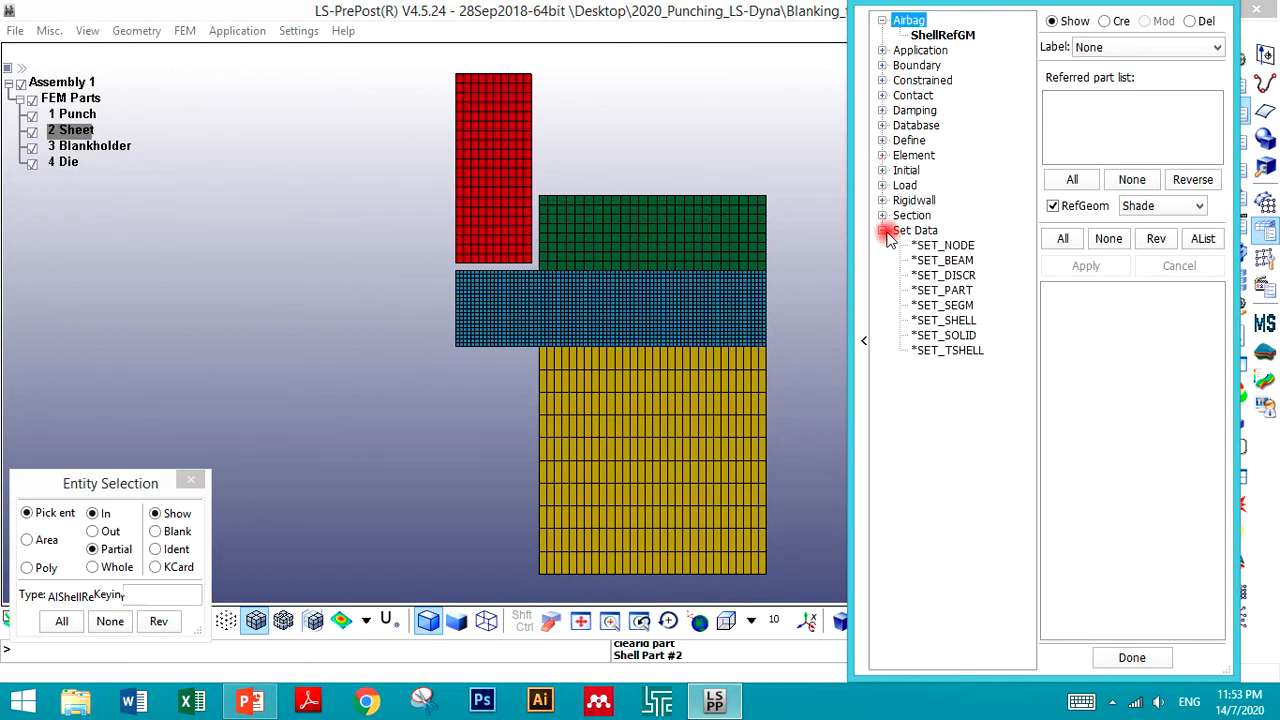
click(941, 292)
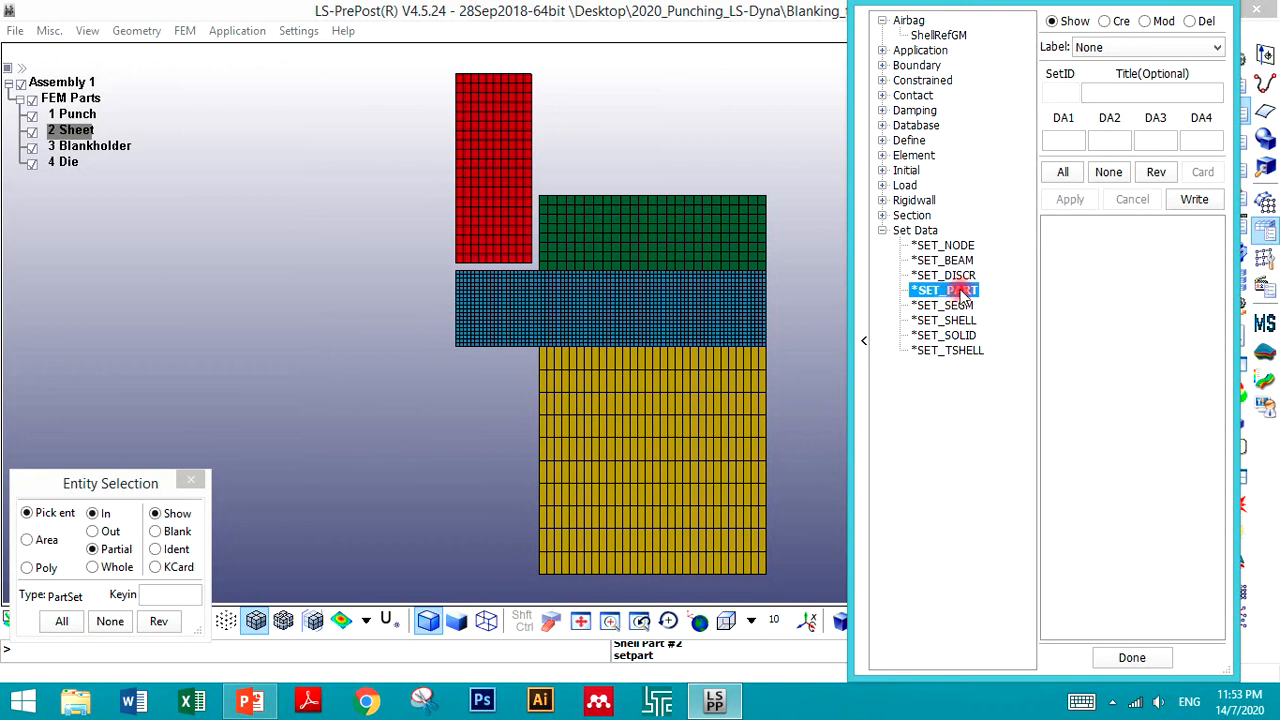
click(1106, 21)
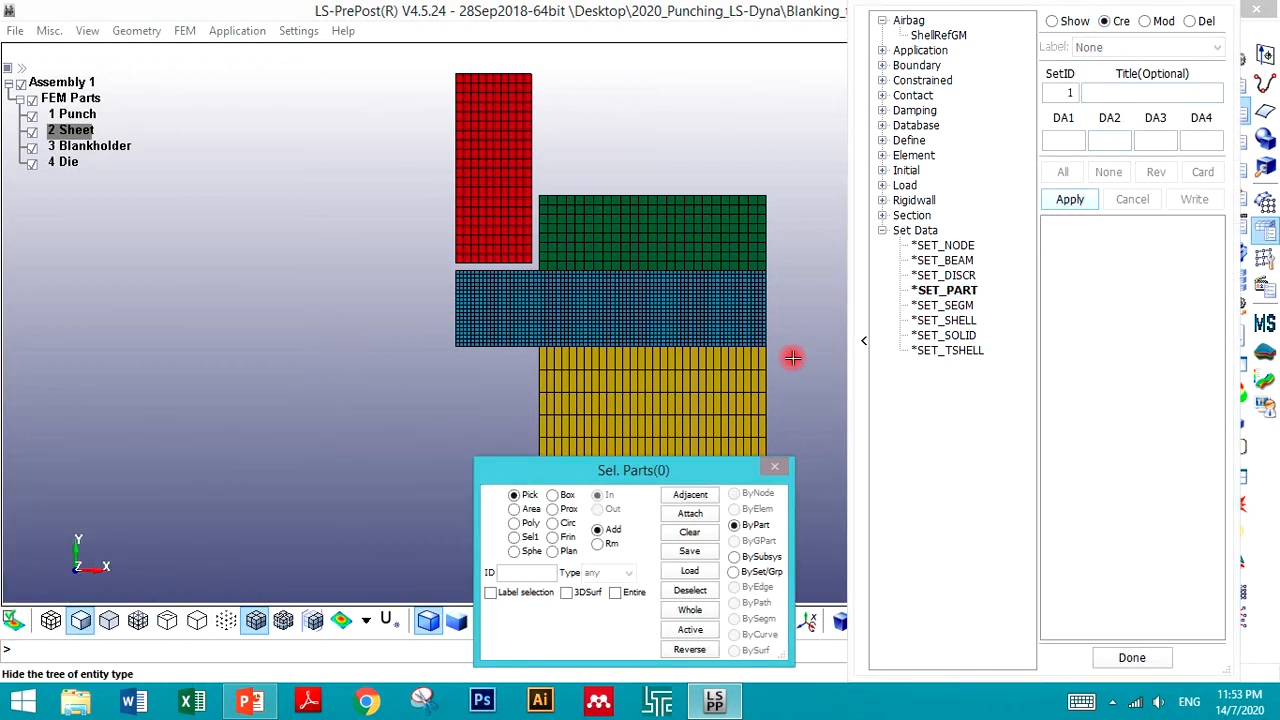
click(735, 526)
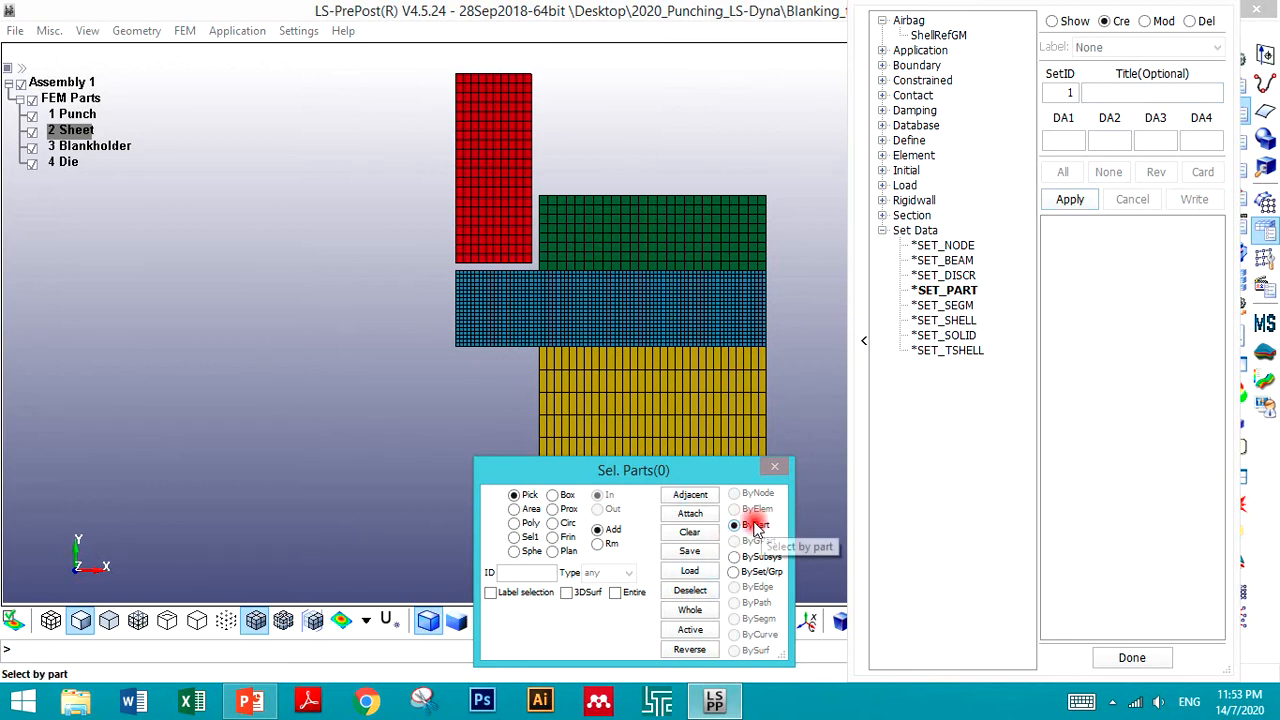
click(520, 509)
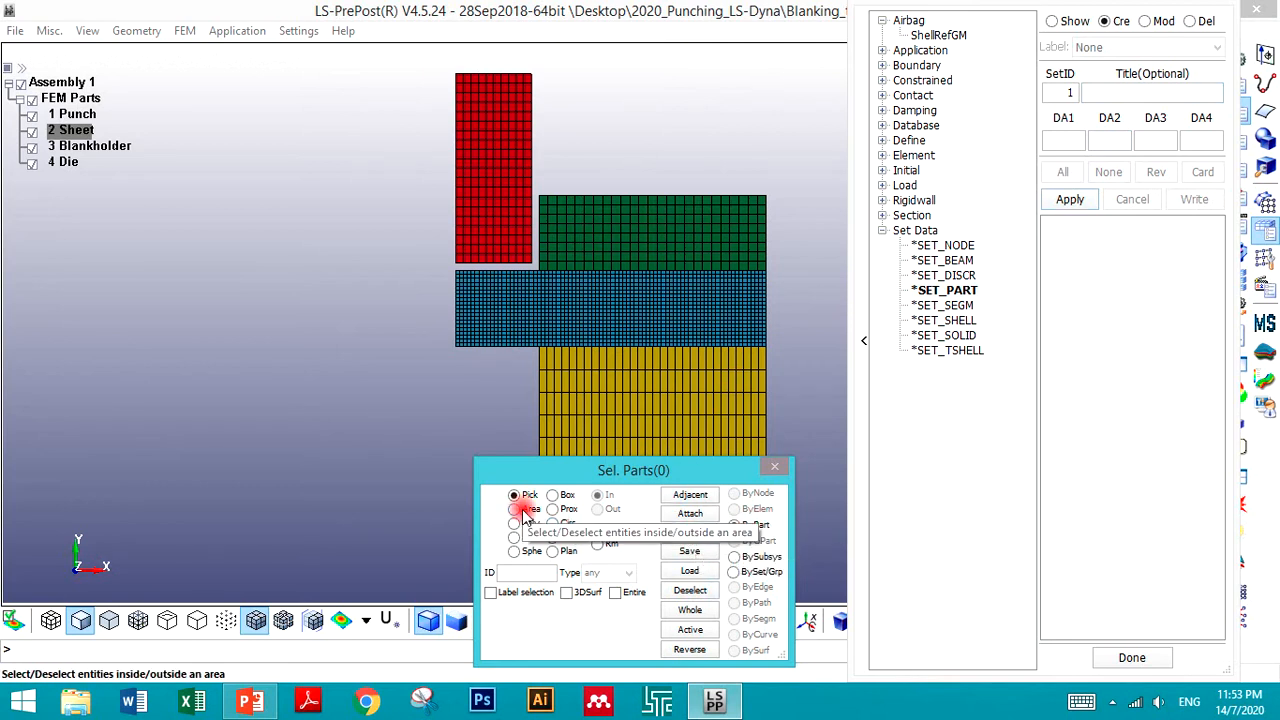
drag(392, 66, 602, 311)
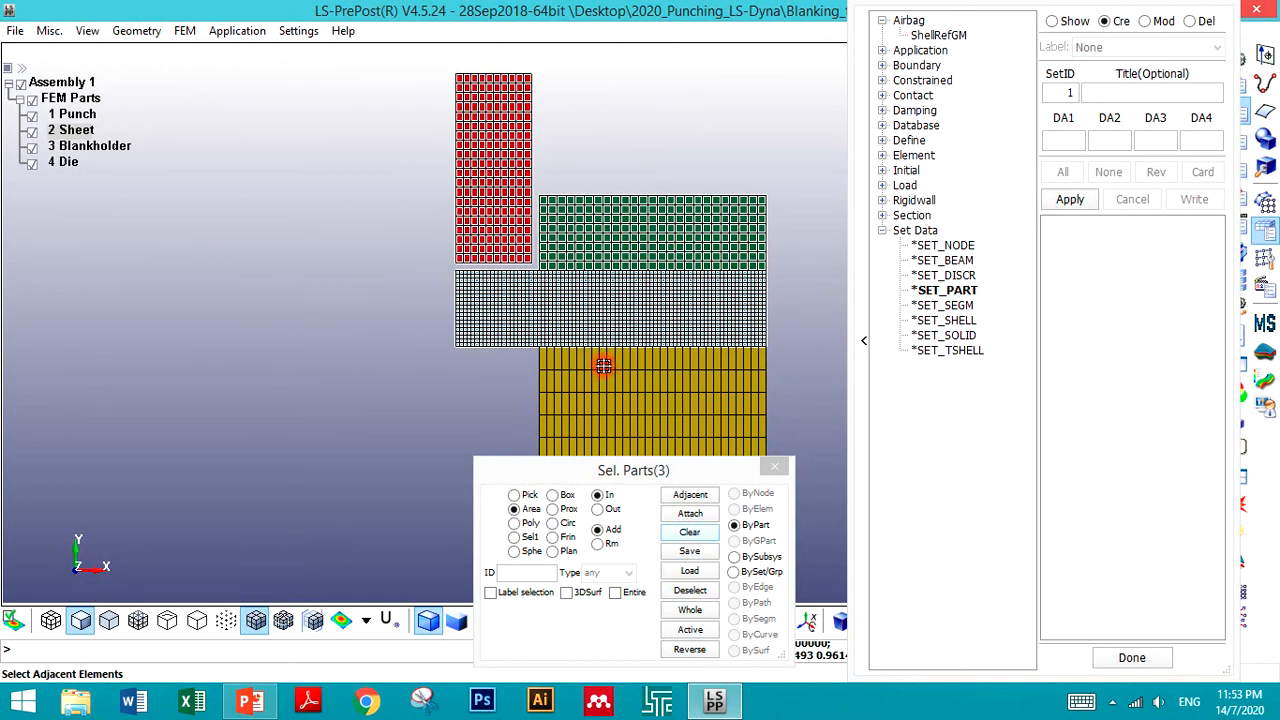
click(689, 532)
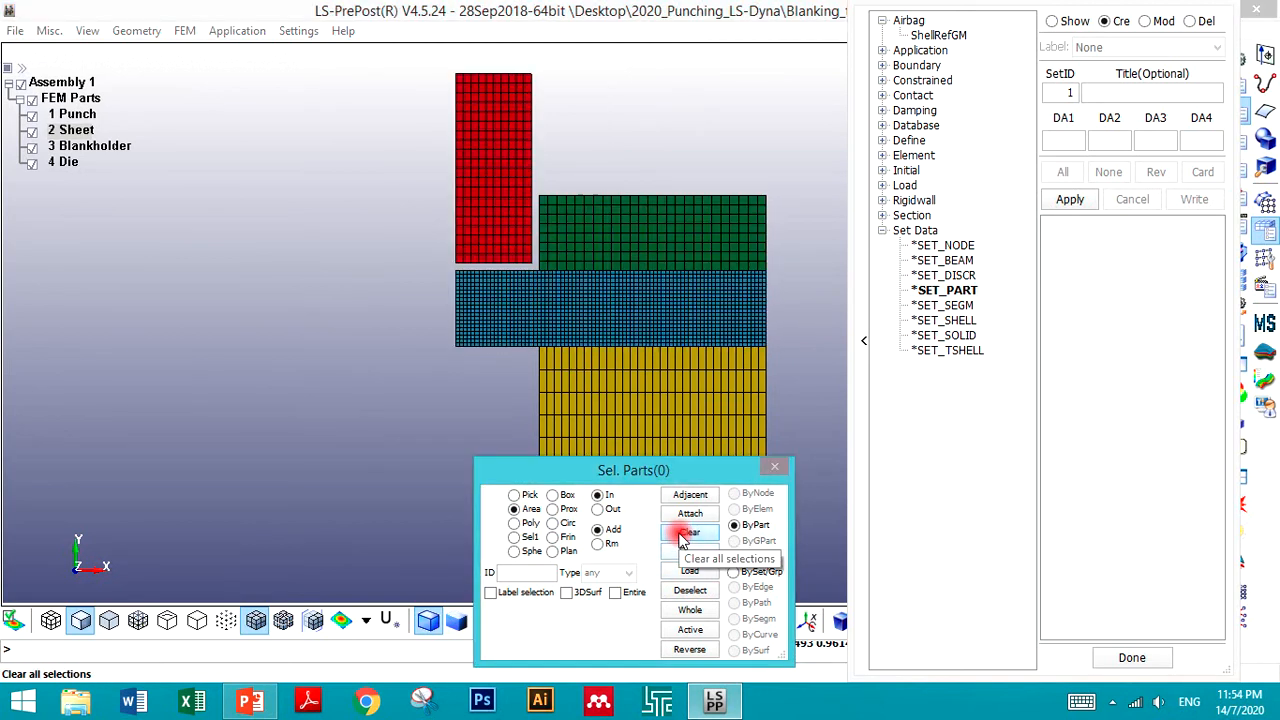
- Create part set 1 from the red punch part and title it "Punch"
click(527, 496)
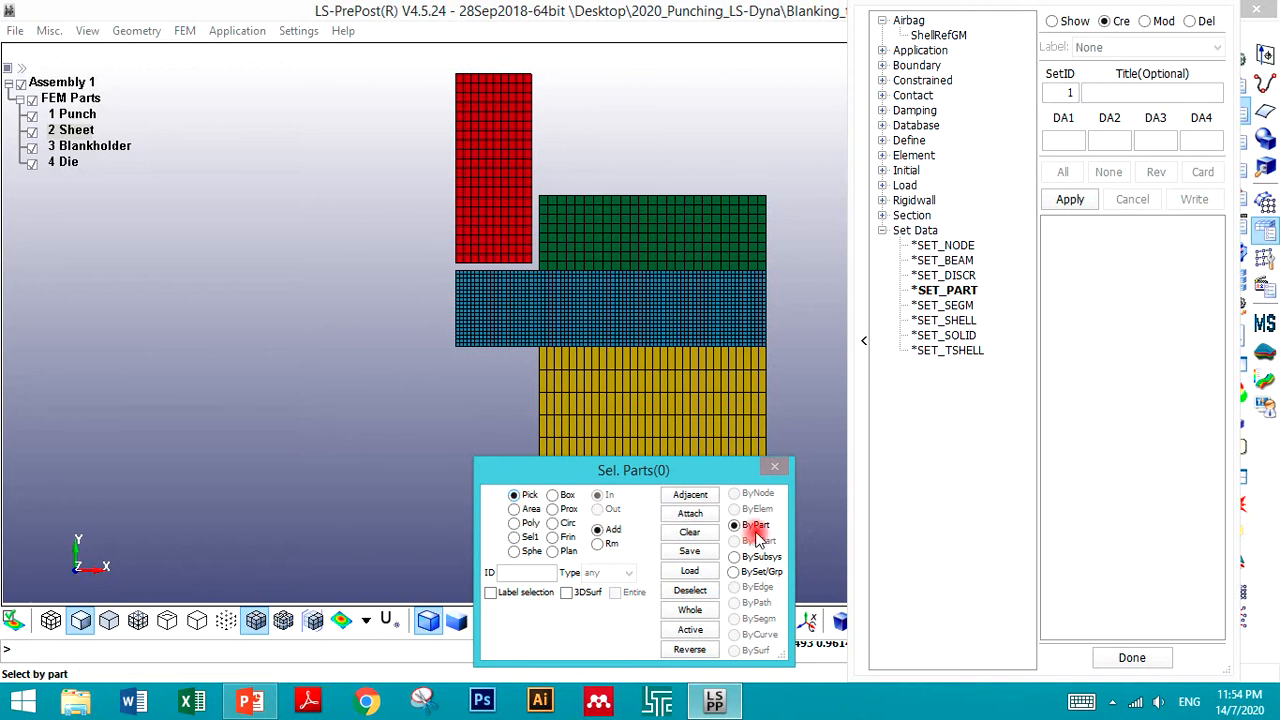
click(491, 171)
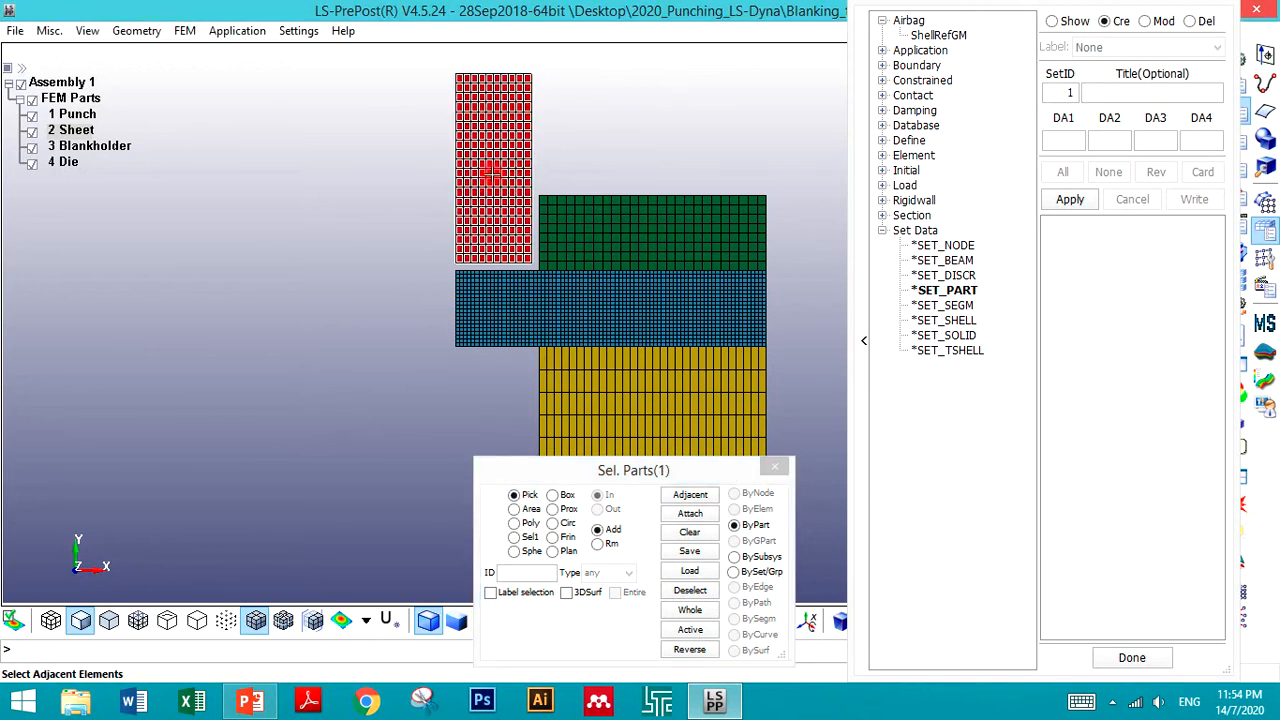
click(1104, 94)
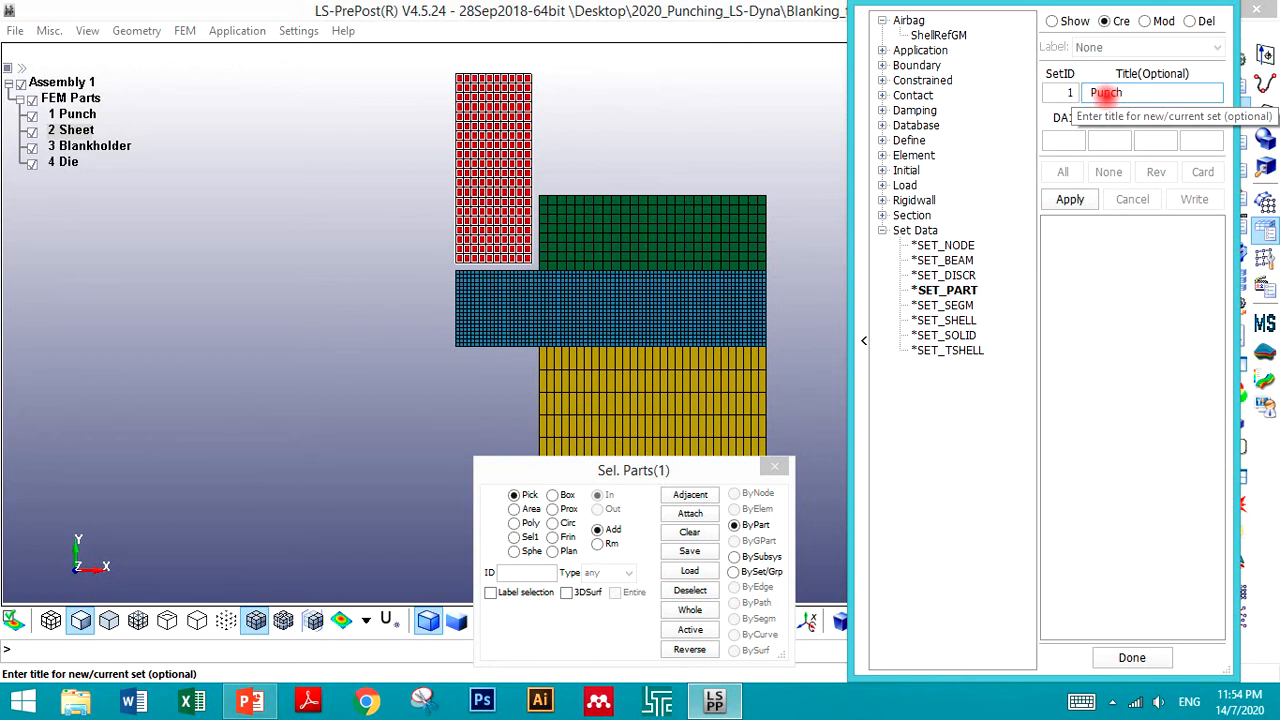
click(1069, 199)
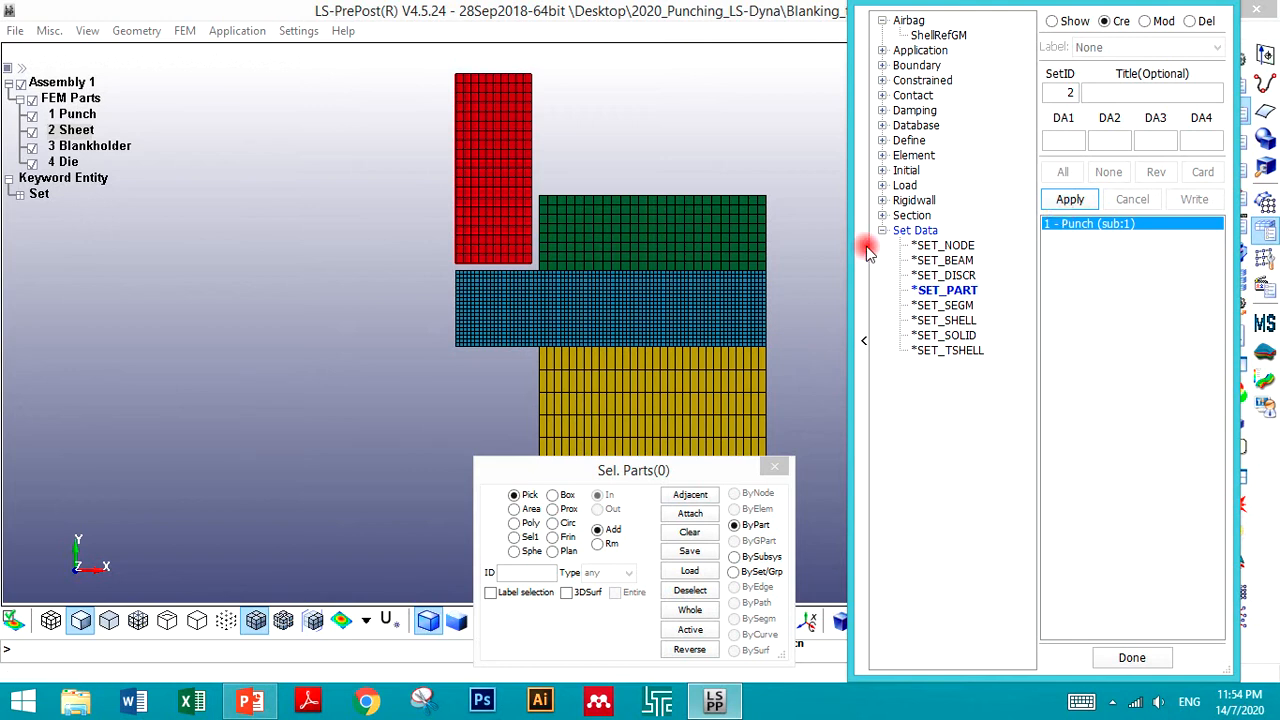
- Create part set 2 from the blue sheet part and title it "Sheet"
click(522, 308)
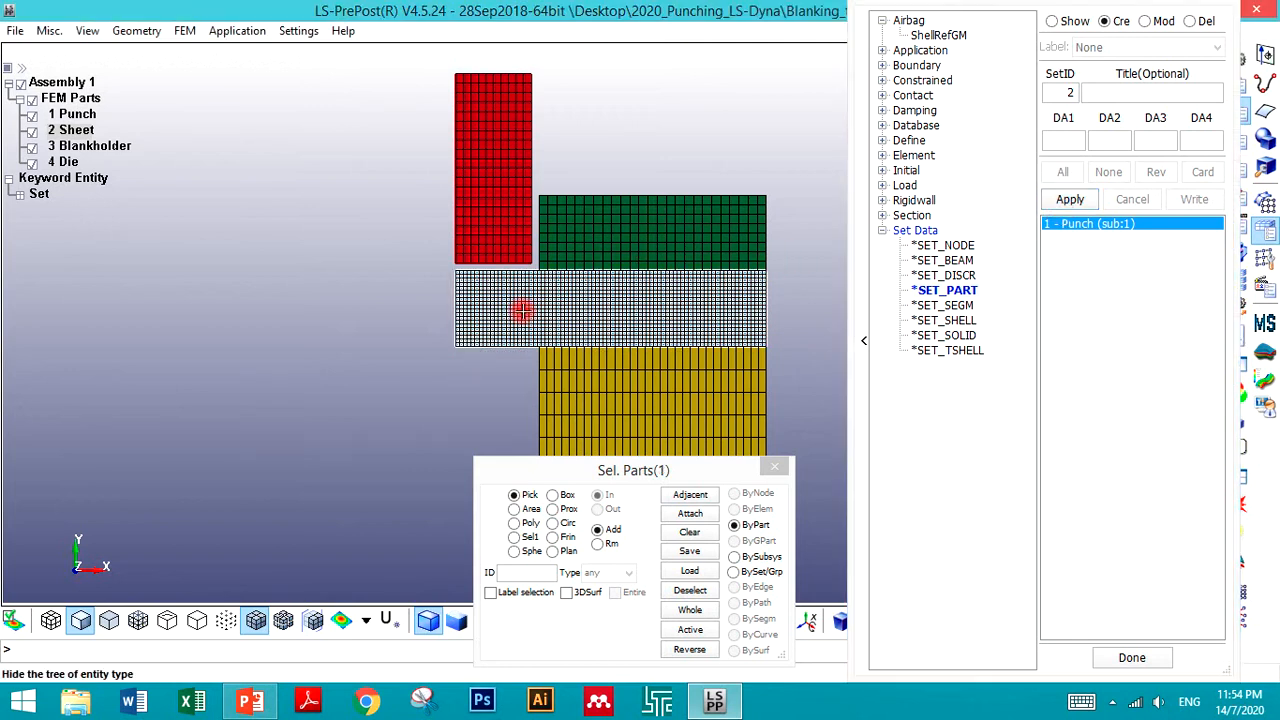
click(1114, 96)
text(Sheet)
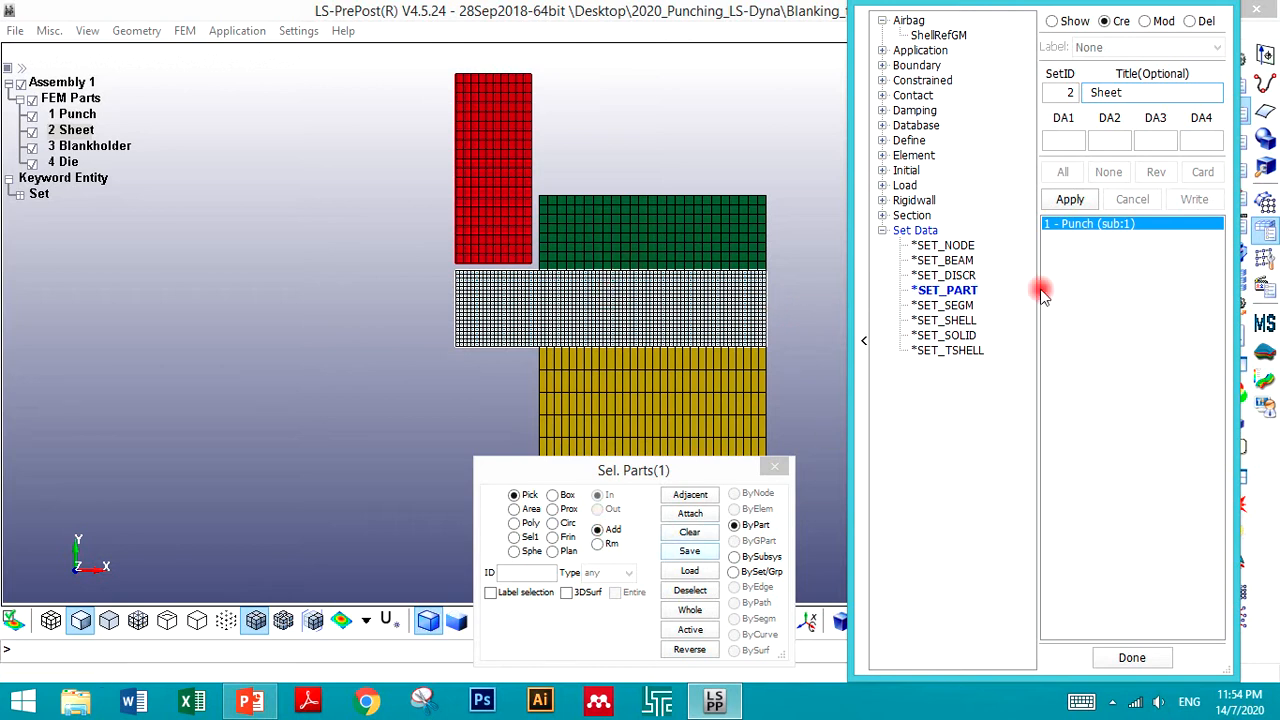
click(1070, 201)
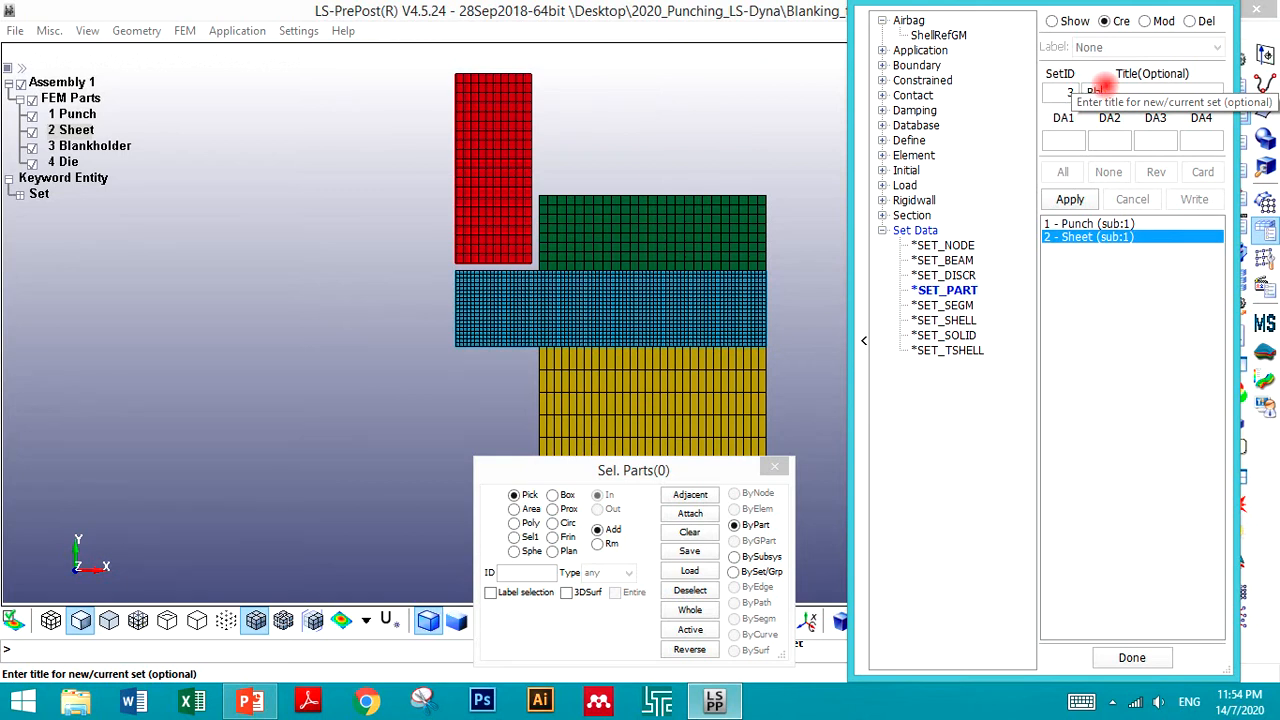
- Create part set 3 from the green blankholder part and title it "Blankholder"
text(nkholder)
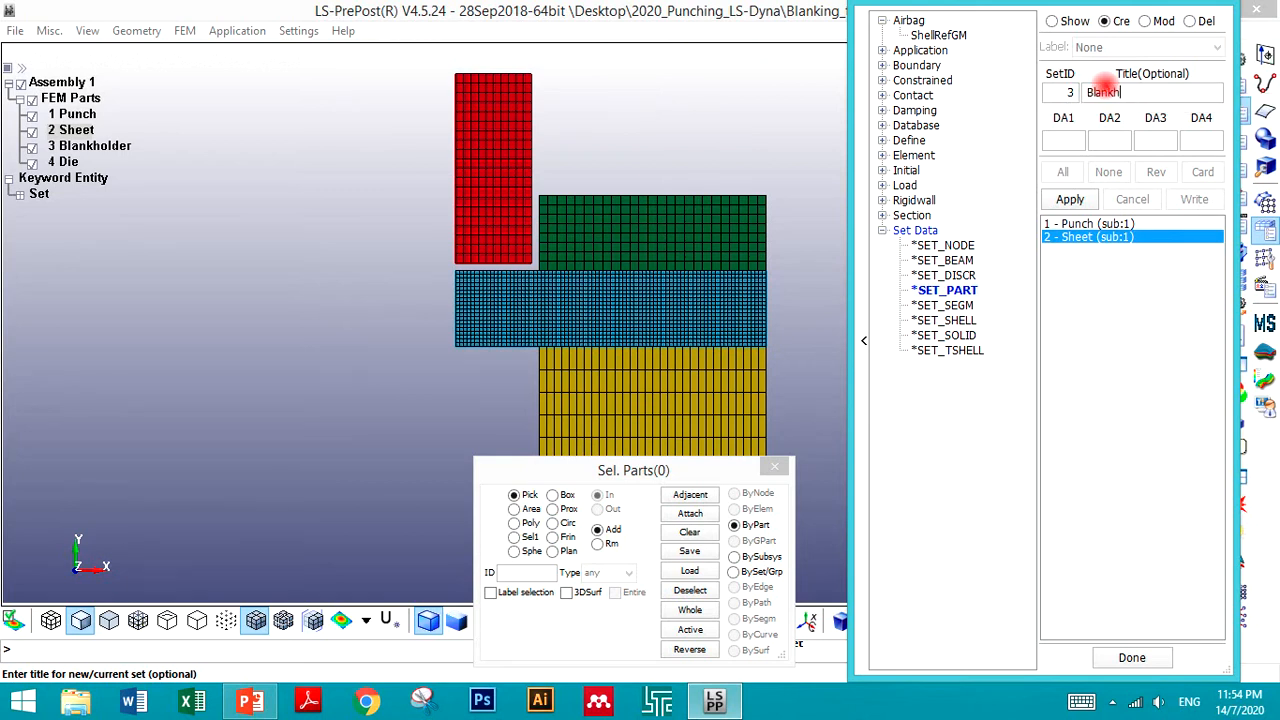
click(642, 208)
click(1070, 199)
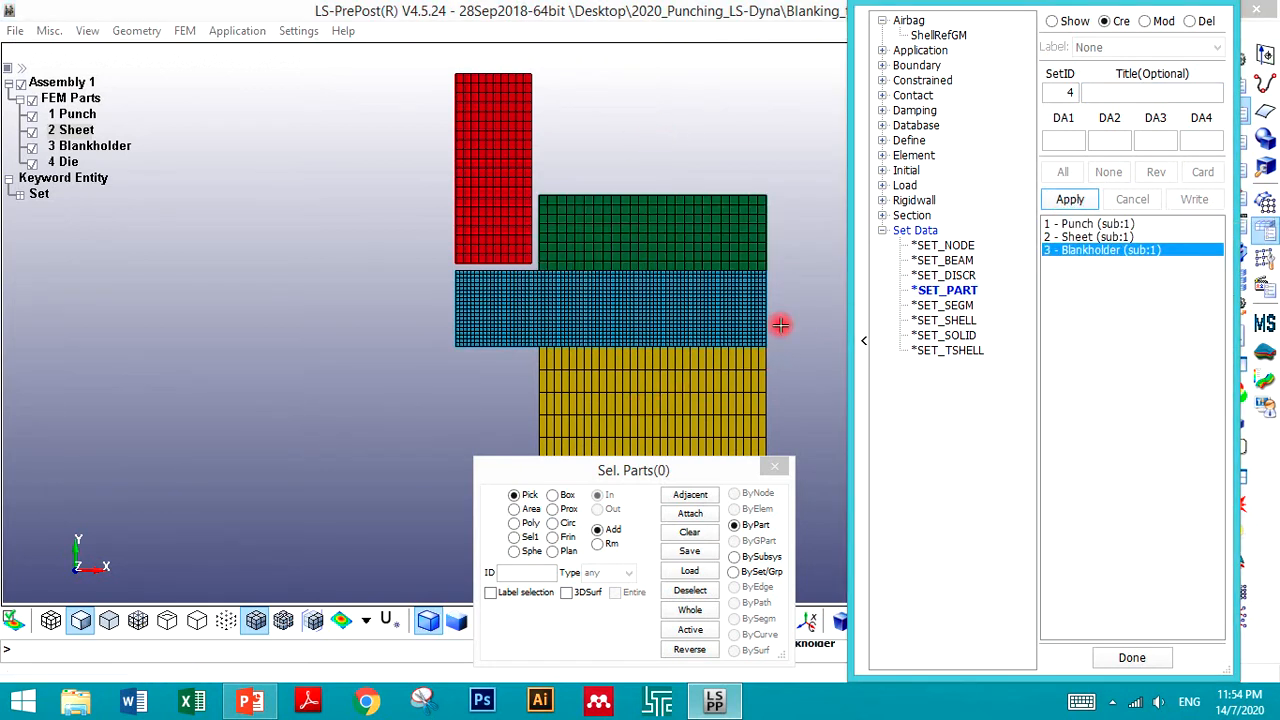
- Create part set 4 from the yellow die part and title it "Die"
click(1113, 93)
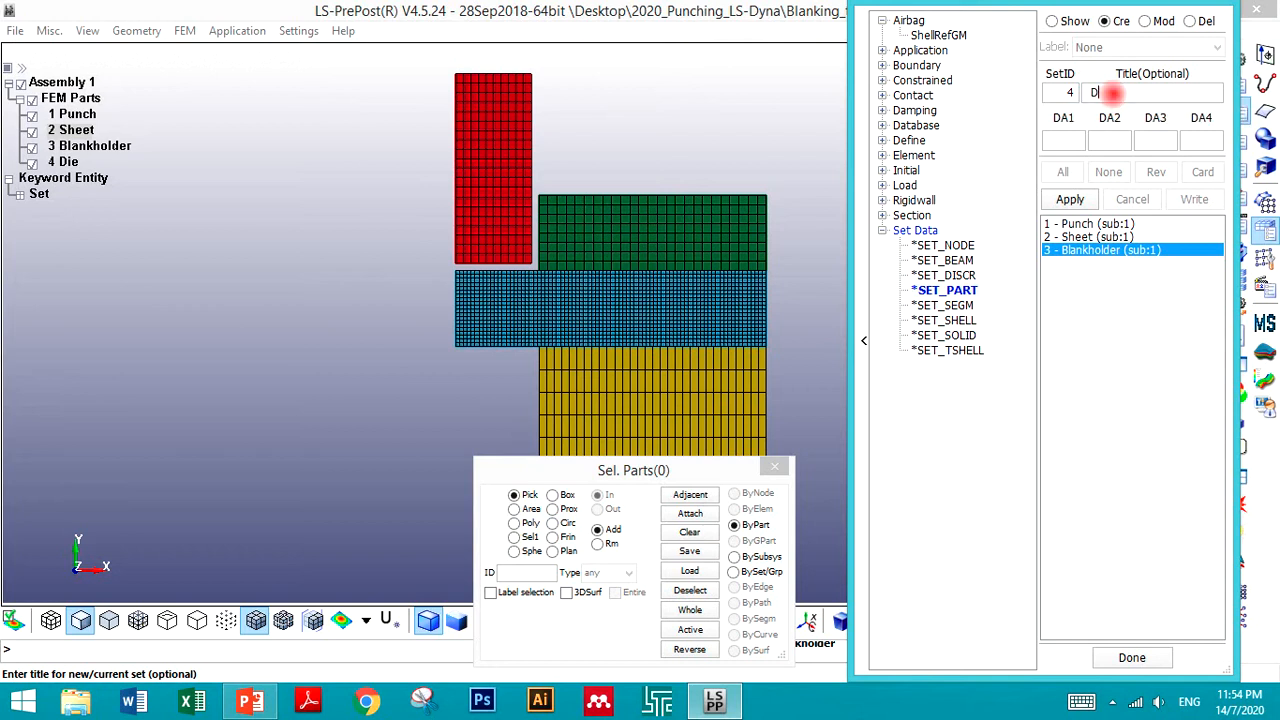
click(607, 356)
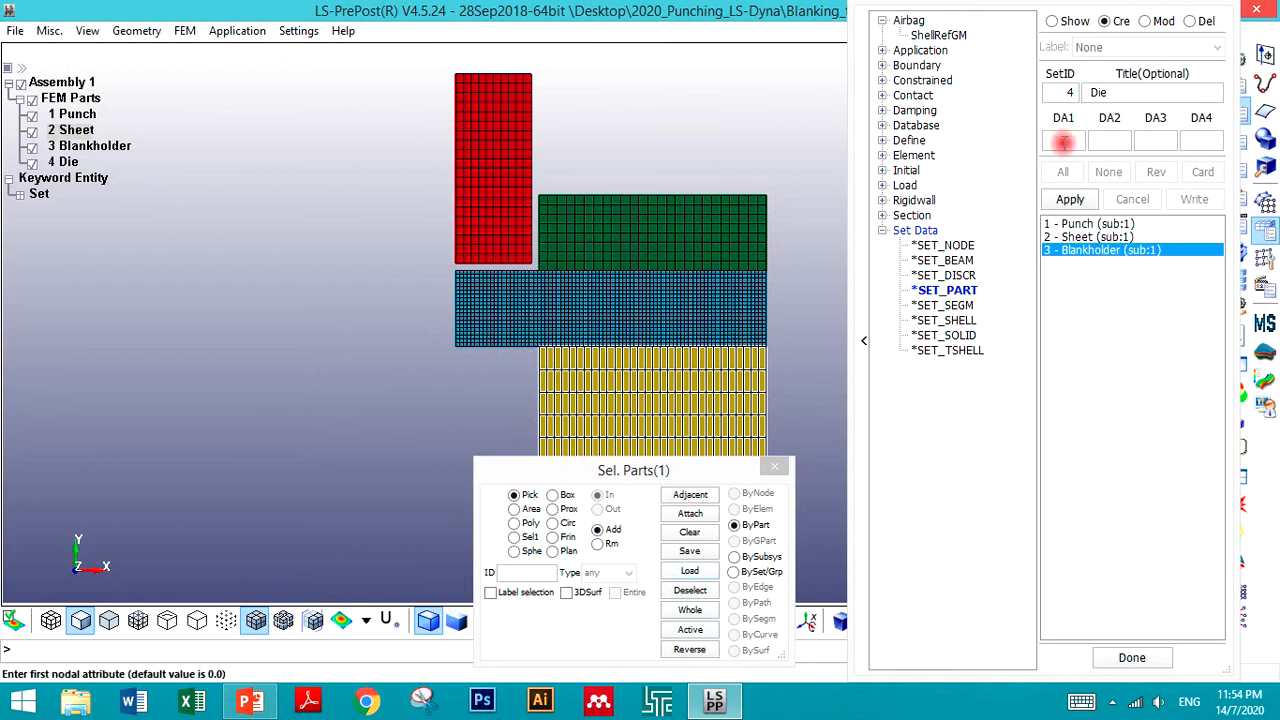
click(1068, 200)
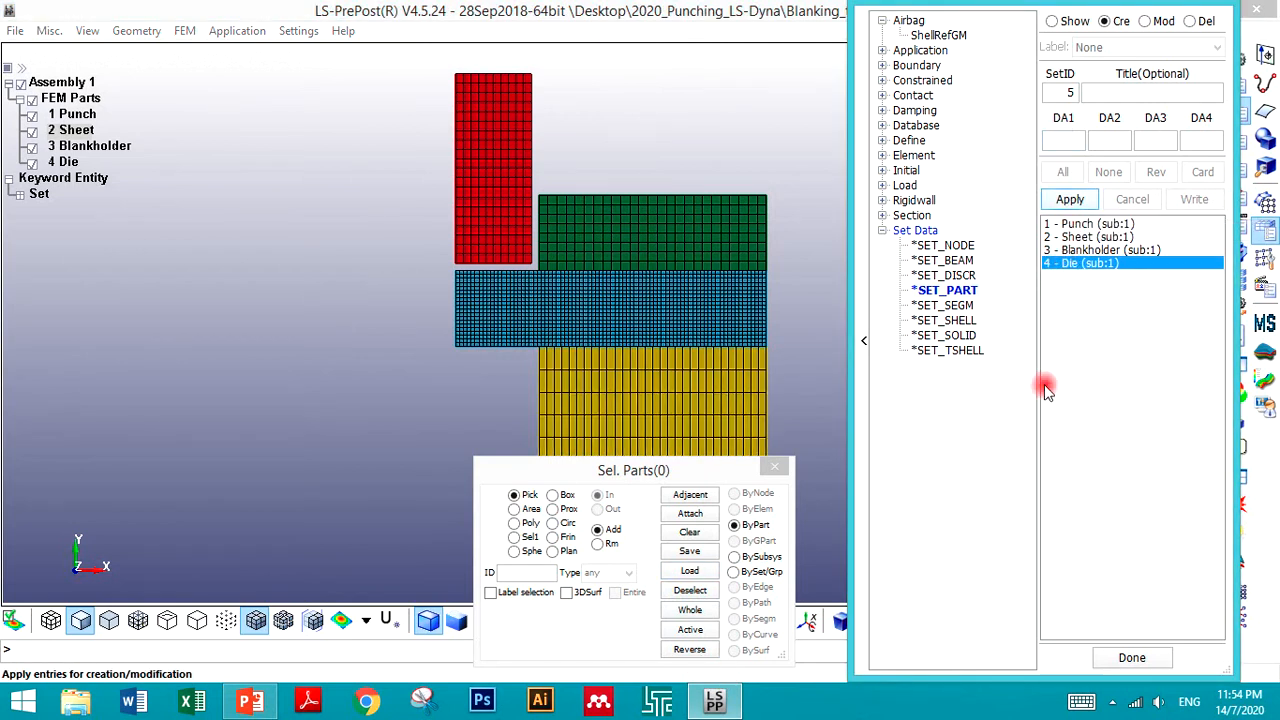
- Show the created part sets, check the Blankholder and Sheet sets individually, and close the entity creation
click(1068, 22)
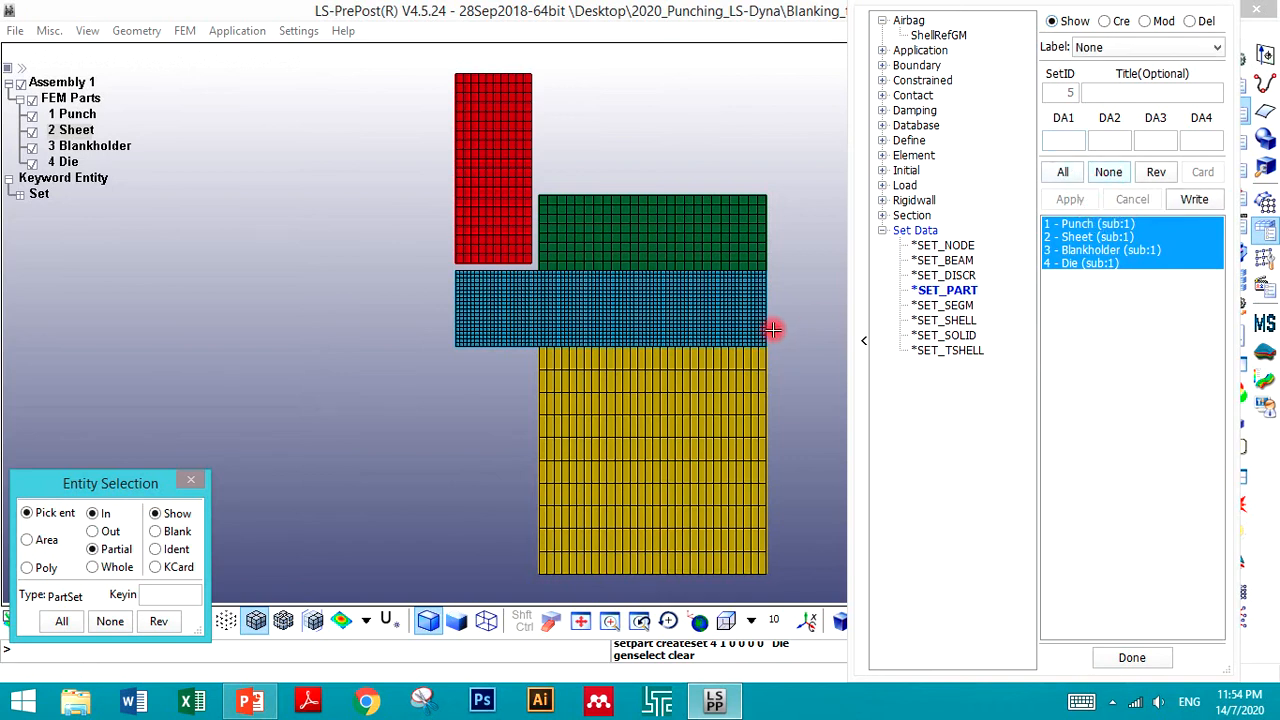
click(1106, 172)
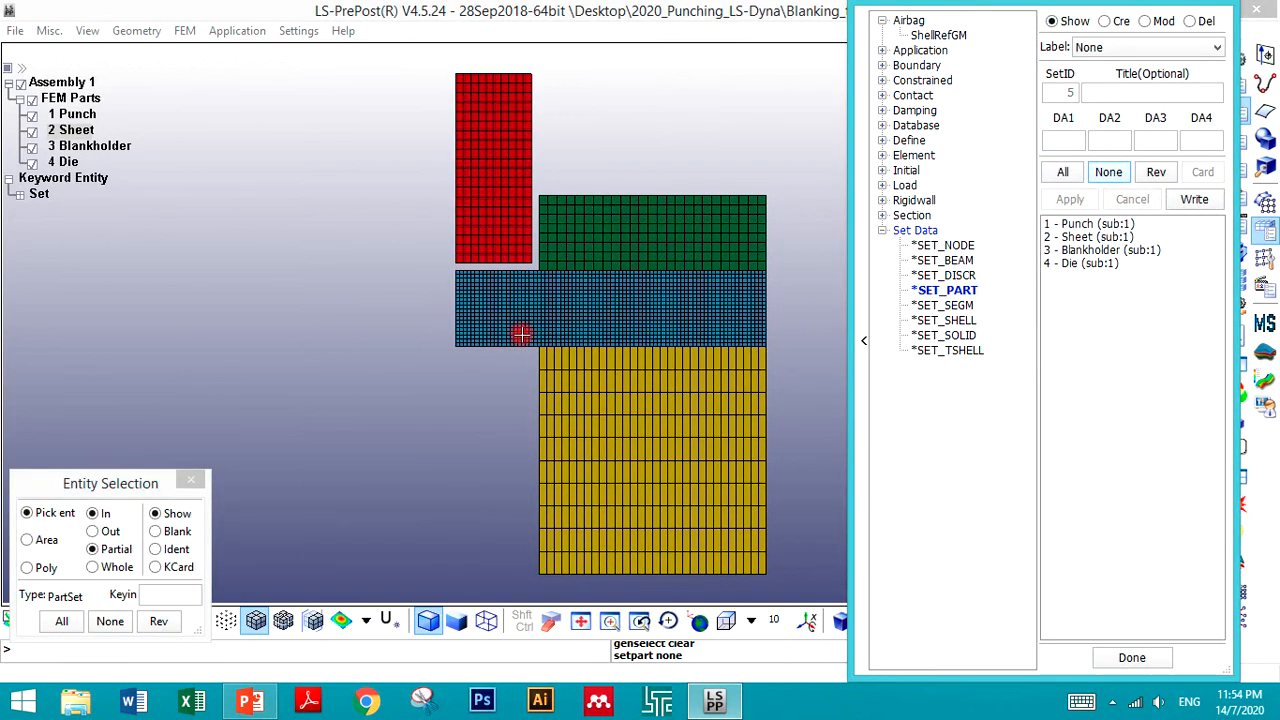
click(1113, 250)
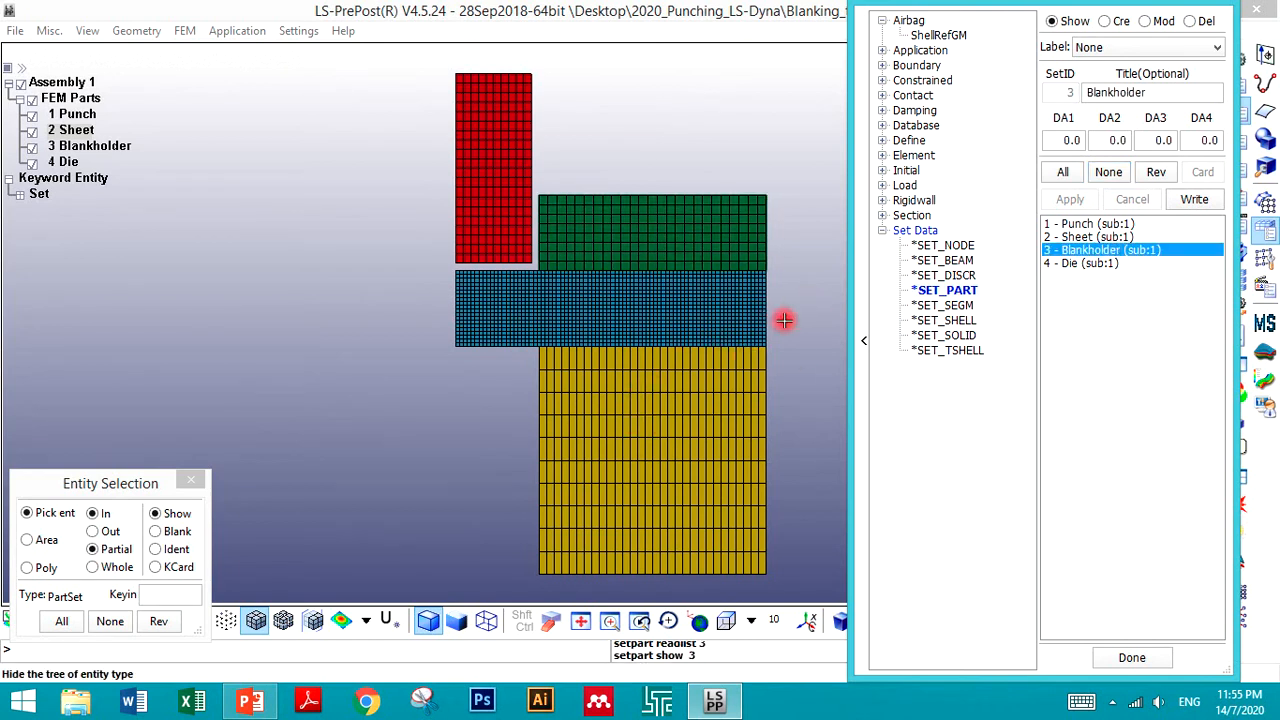
click(1077, 238)
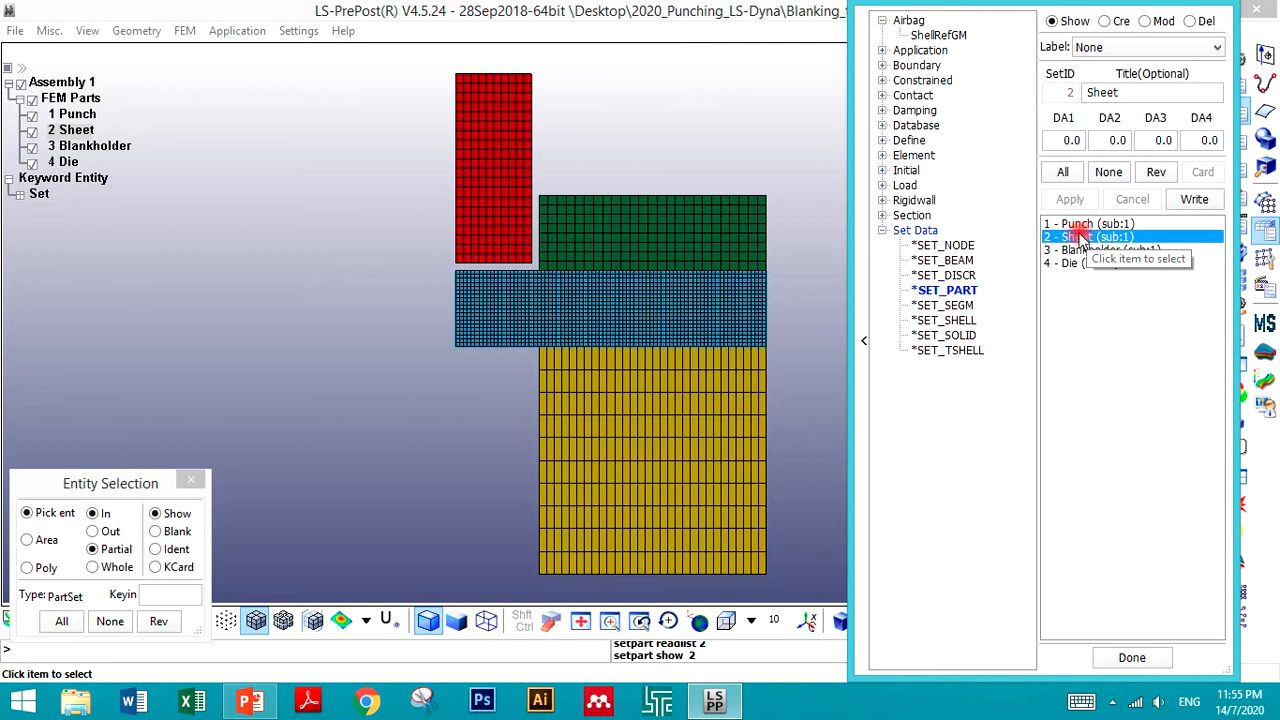
click(1104, 174)
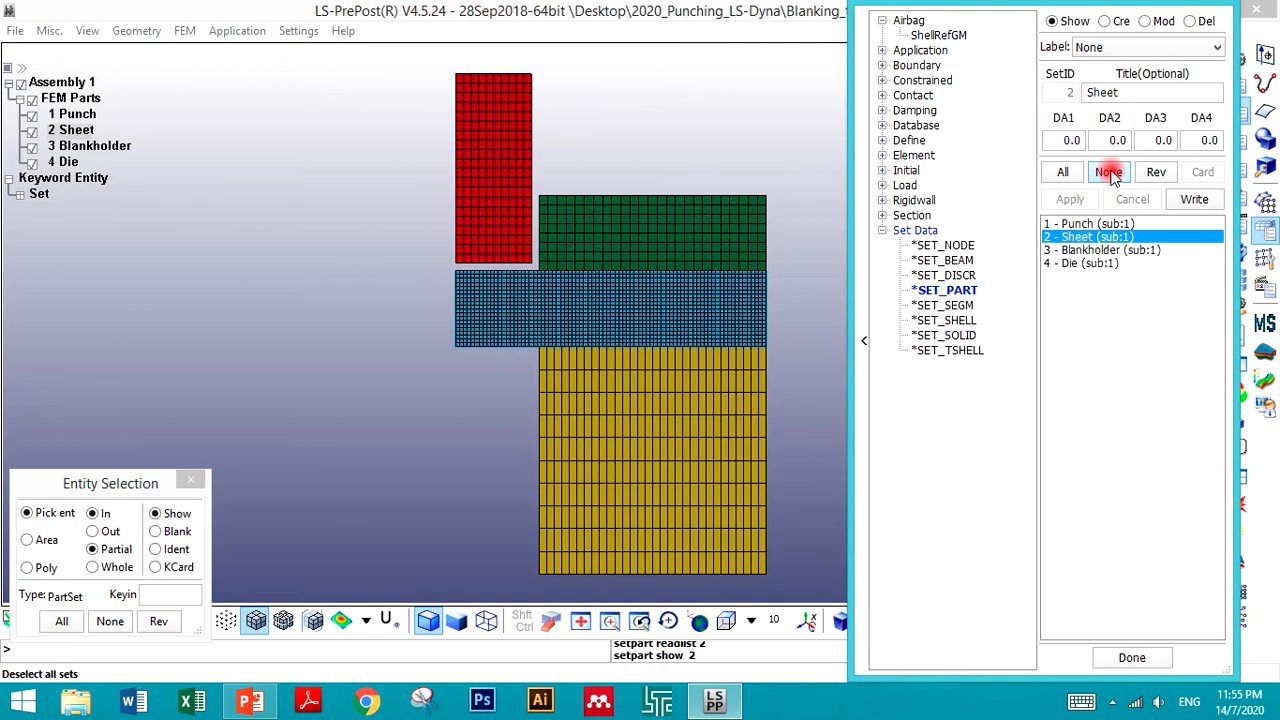
click(1110, 652)
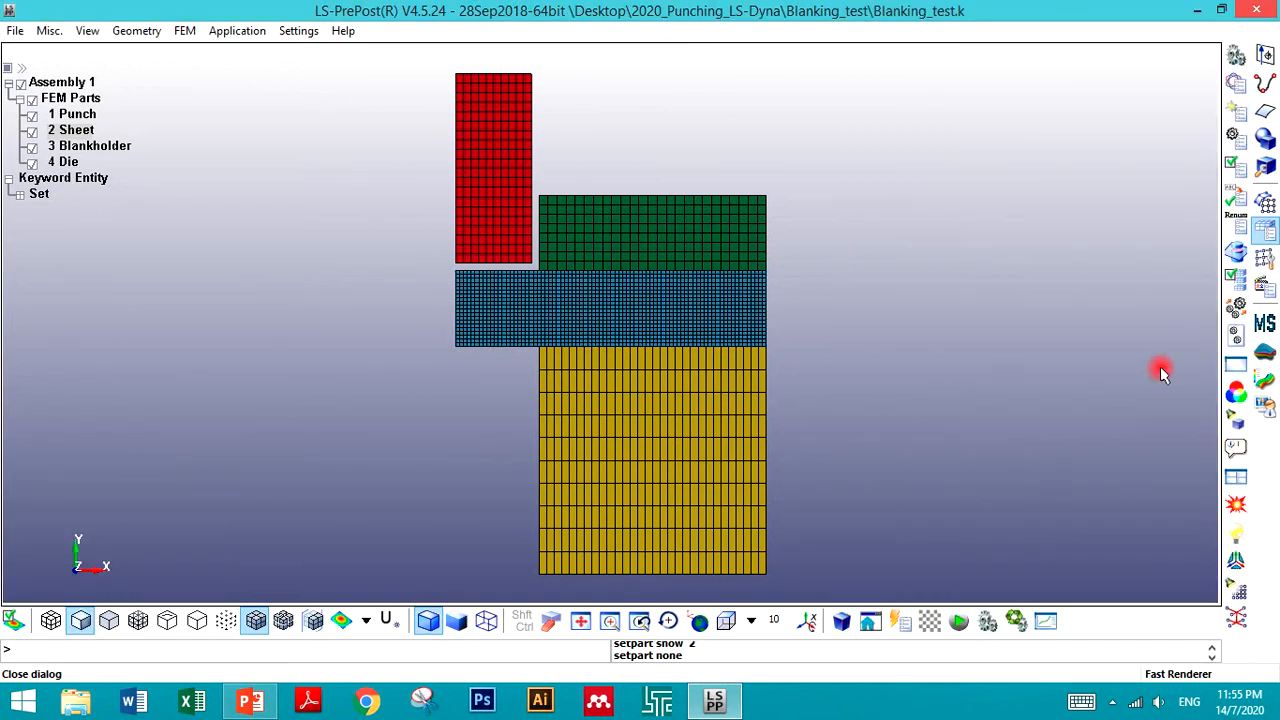
- Start a new 2D_AUTOMATIC_ONE_WAY_SURFACE_TO_SURFACE contact with ID 1 and title it "Punch-Sheet"
click(1236, 90)
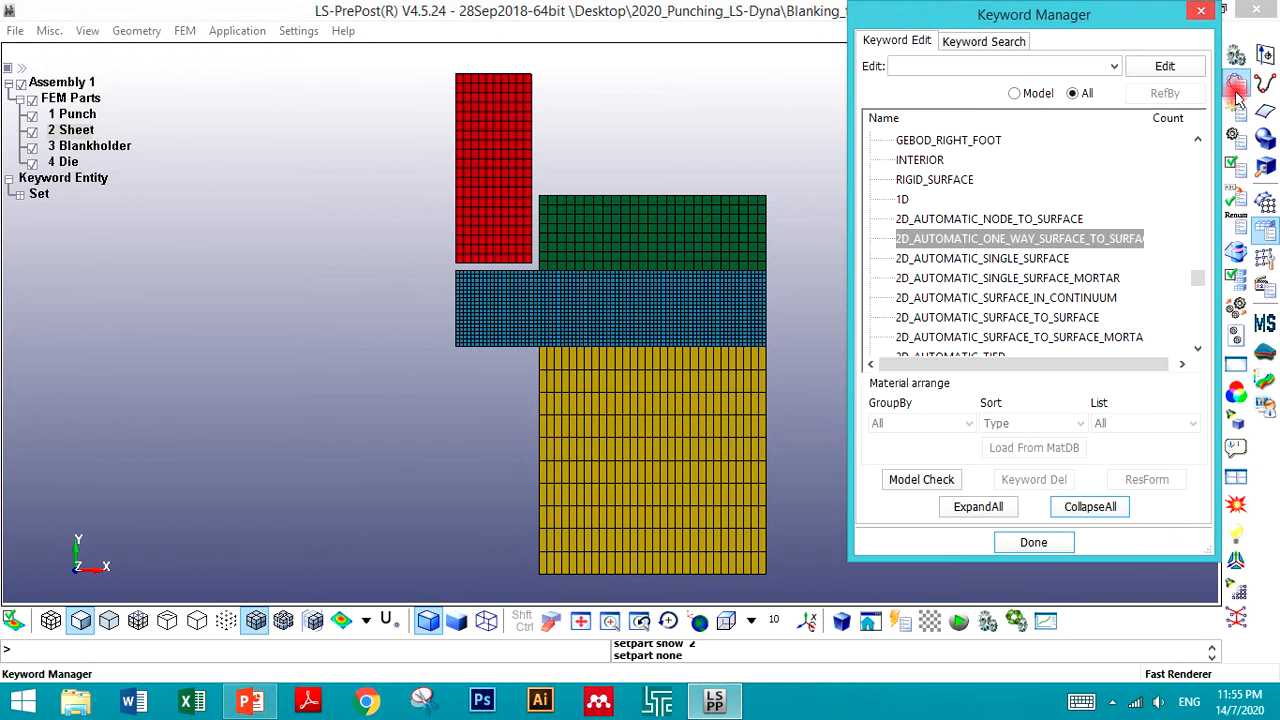
click(1200, 11)
click(1235, 89)
click(950, 240)
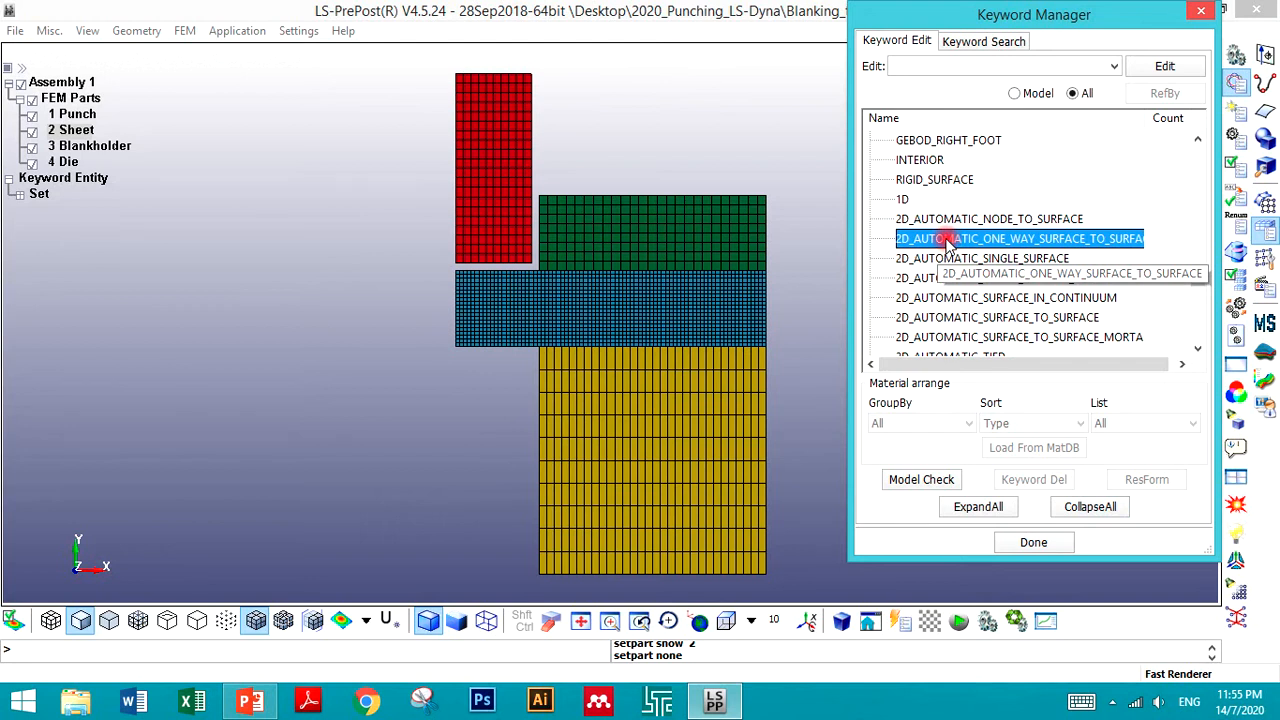
double_click(947, 241)
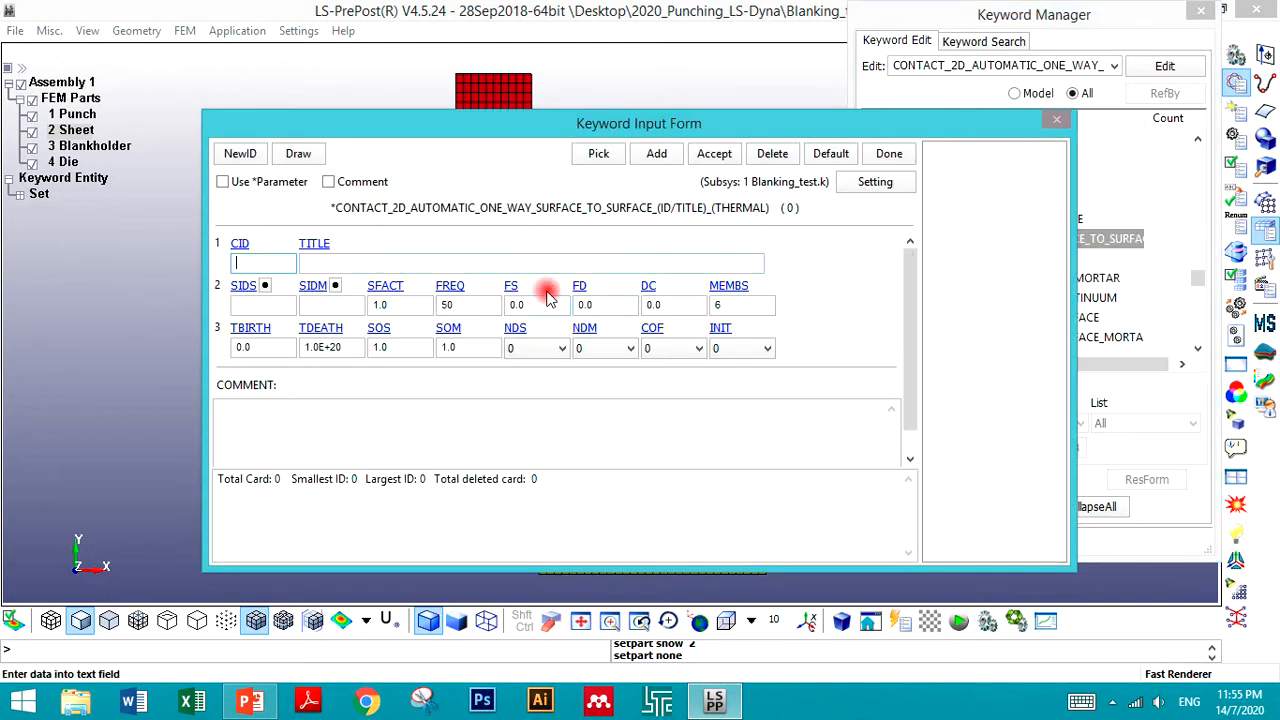
click(225, 157)
click(333, 263)
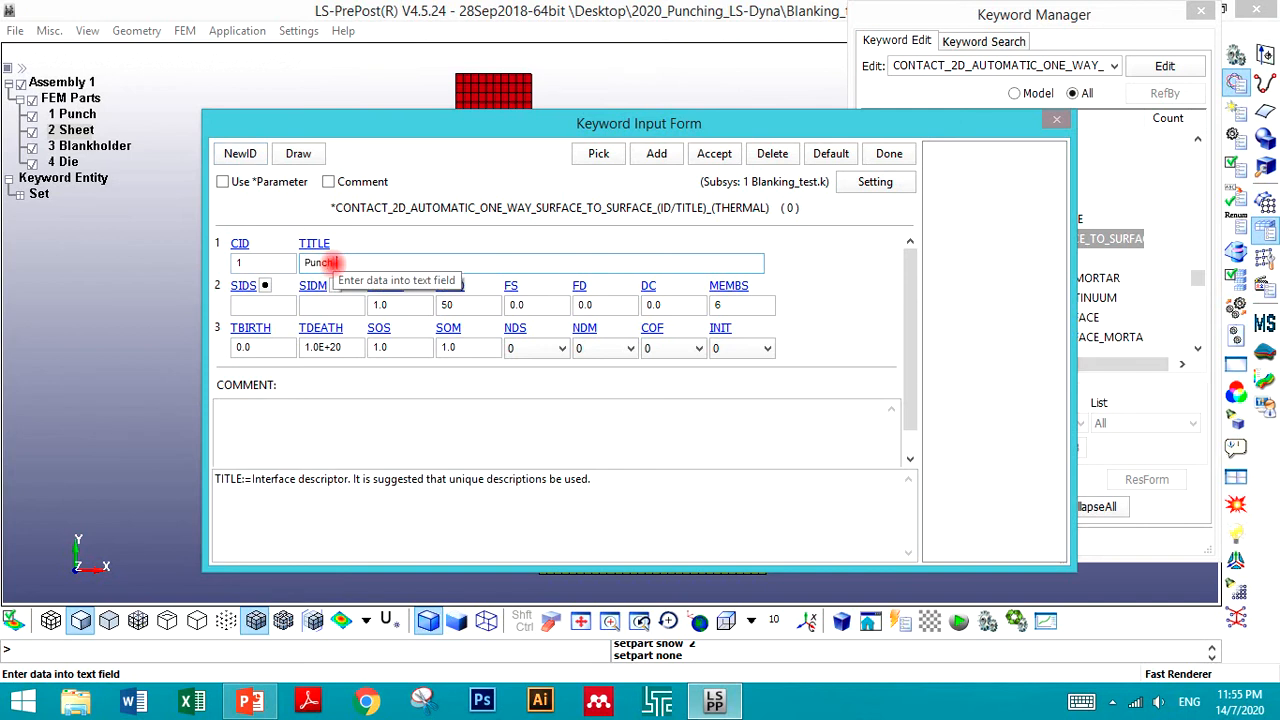
text(Punch-Sheet)
- Assign the Sheet part set as slave and the Punch part set as master of the Punch-Sheet contact
click(262, 306)
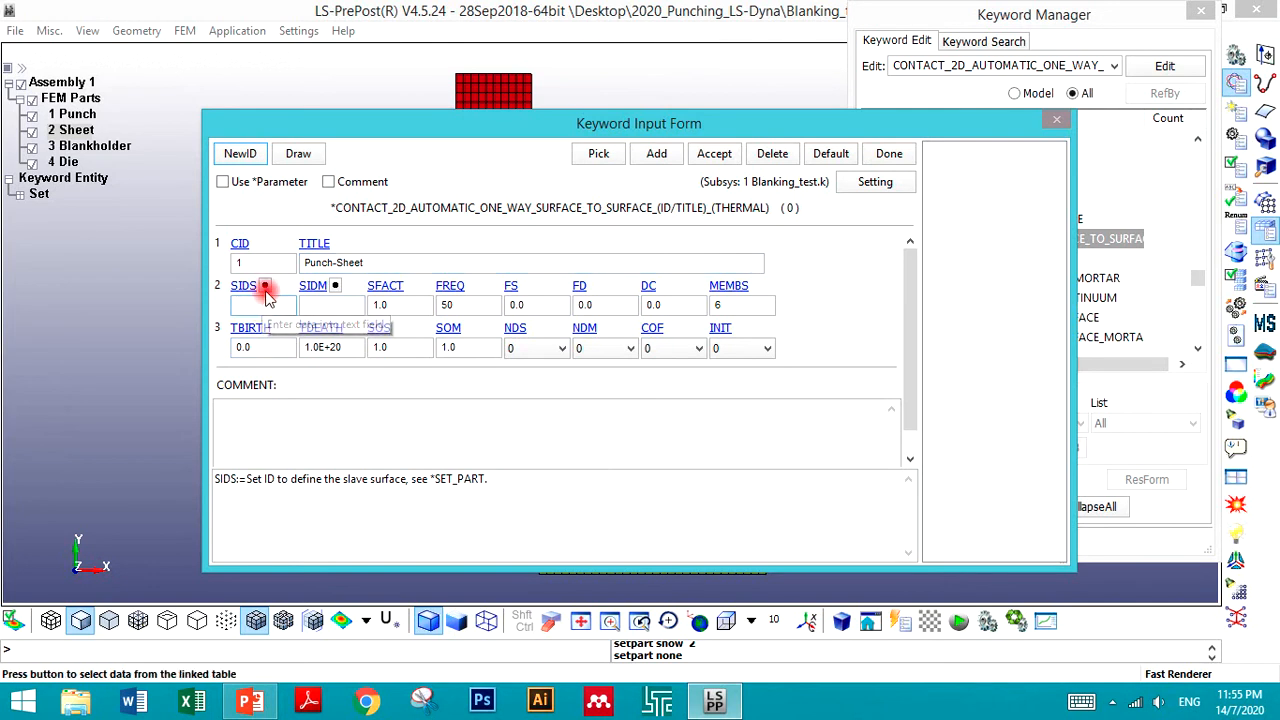
click(265, 290)
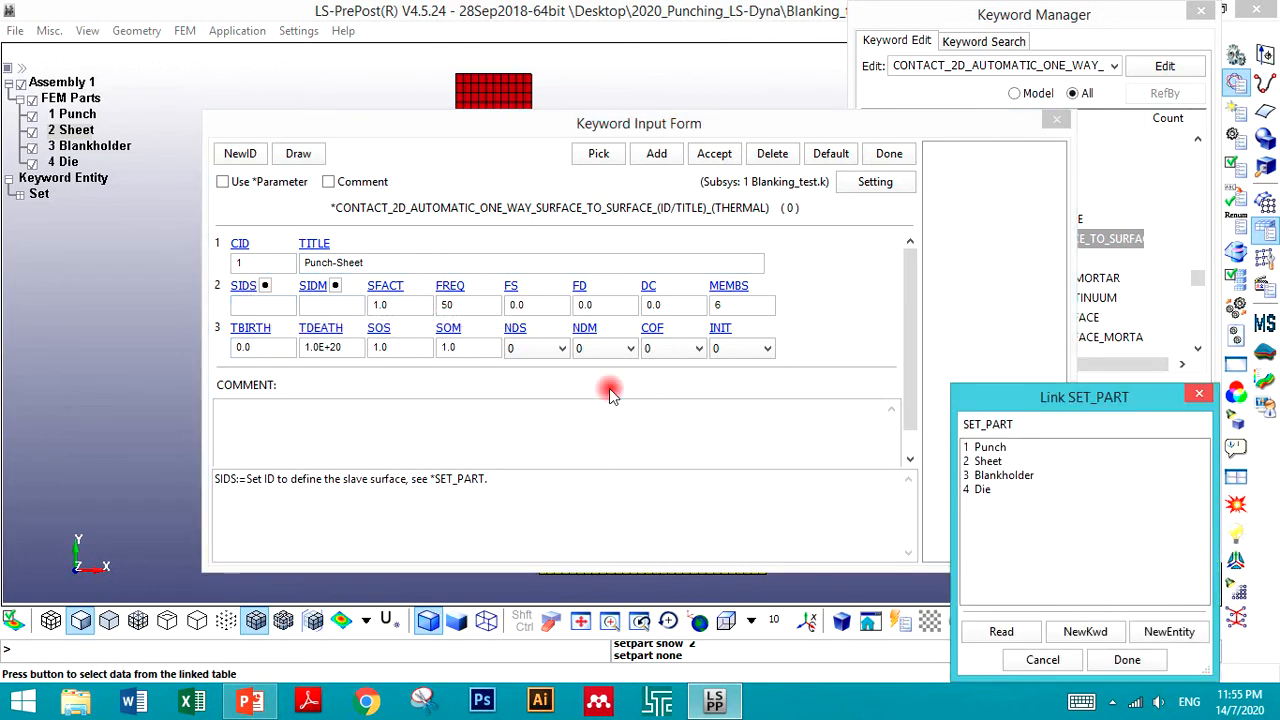
double_click(995, 461)
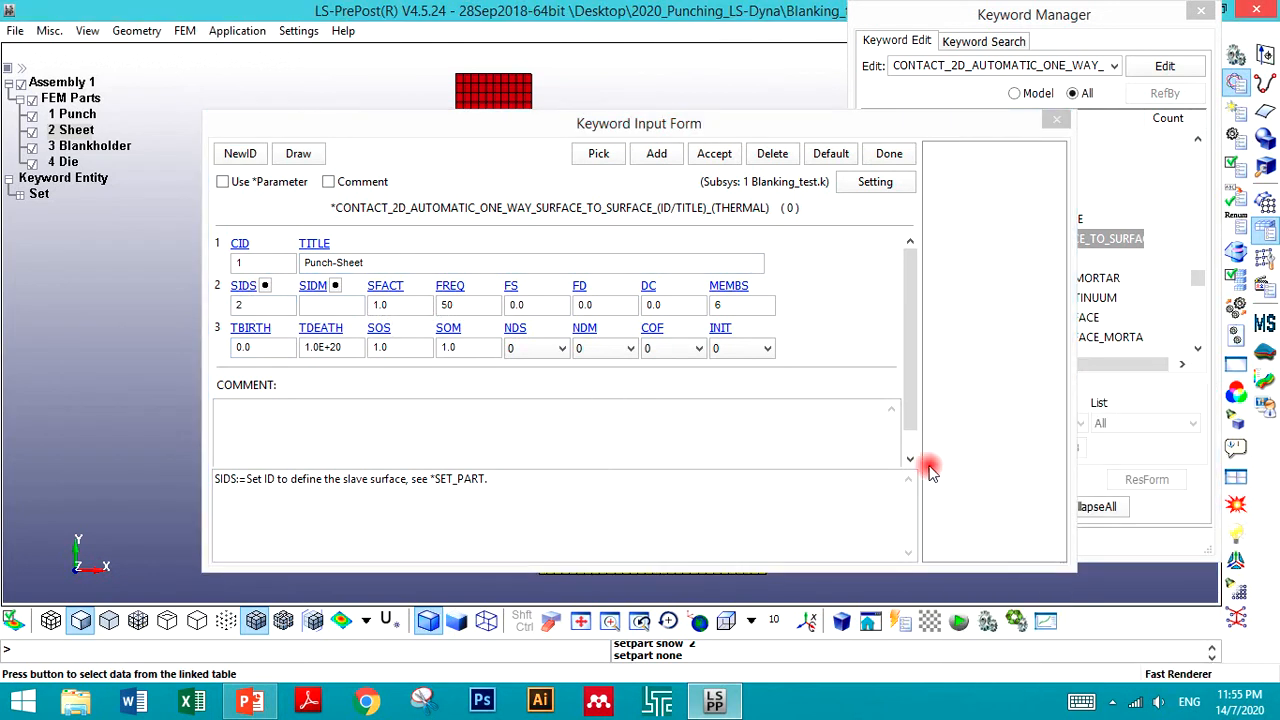
click(335, 286)
double_click(990, 447)
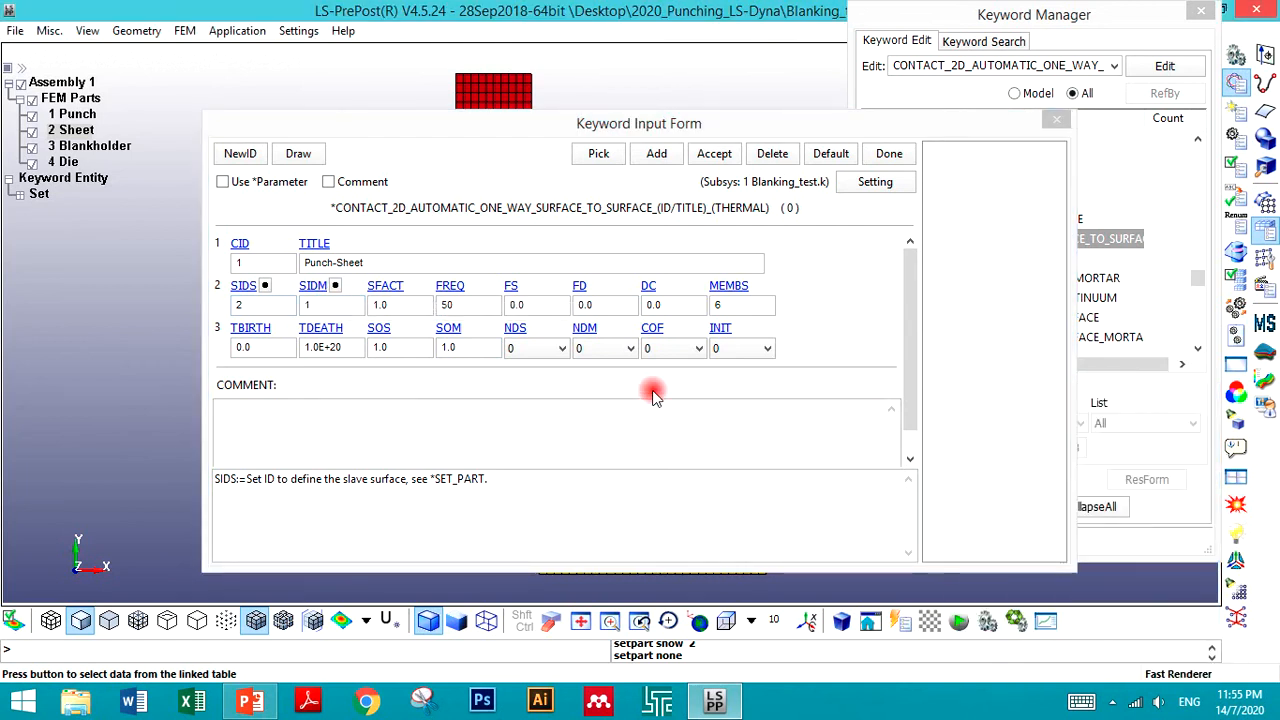
- Set the static friction coefficient FS of the Punch-Sheet contact to 0.05 and accept the contact
click(716, 154)
click(421, 311)
click(478, 312)
click(541, 309)
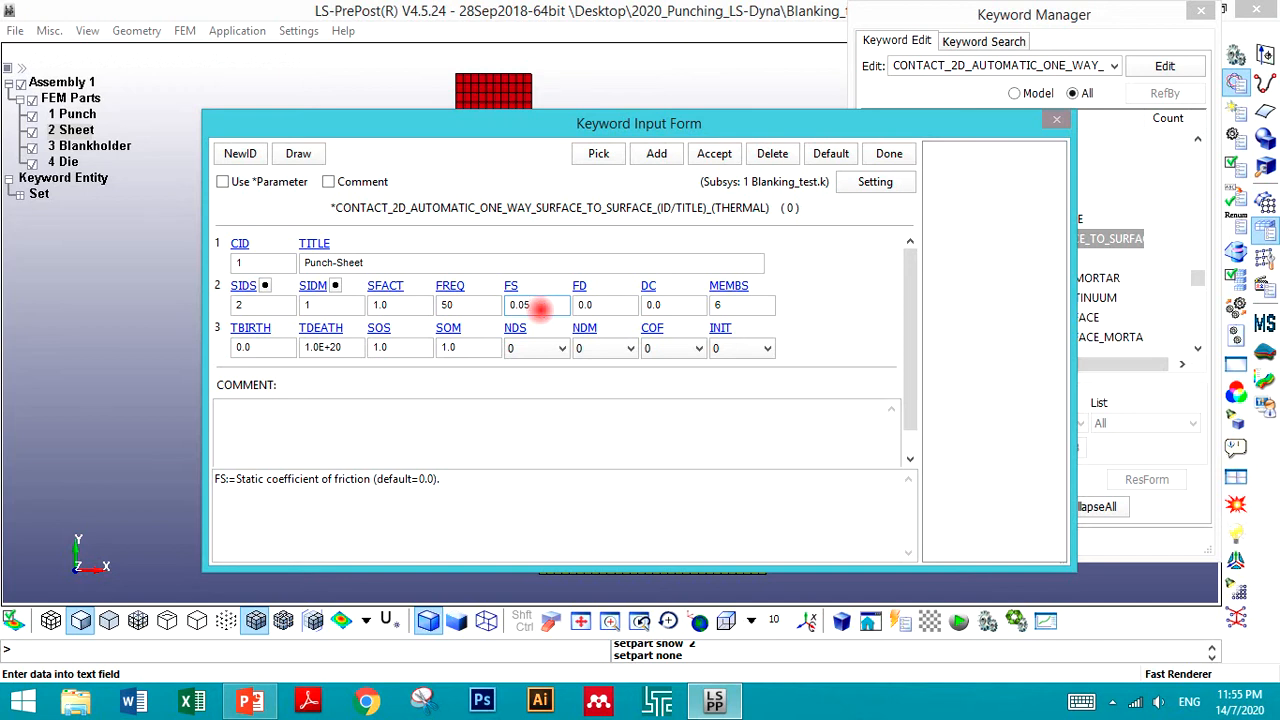
click(714, 156)
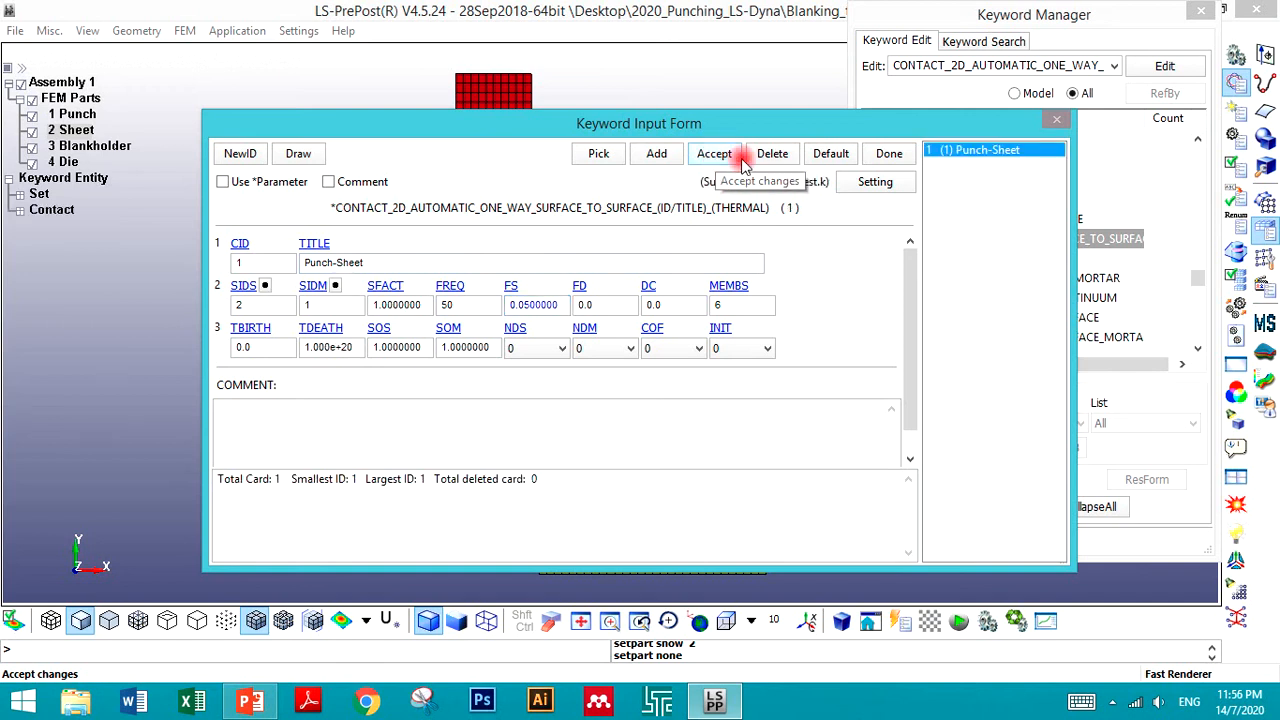
- Start contact 2 titled "Blankholder-Sheet", keeping the Sheet part set as slave and assigning the Blankholder part set as master
click(240, 153)
click(366, 263)
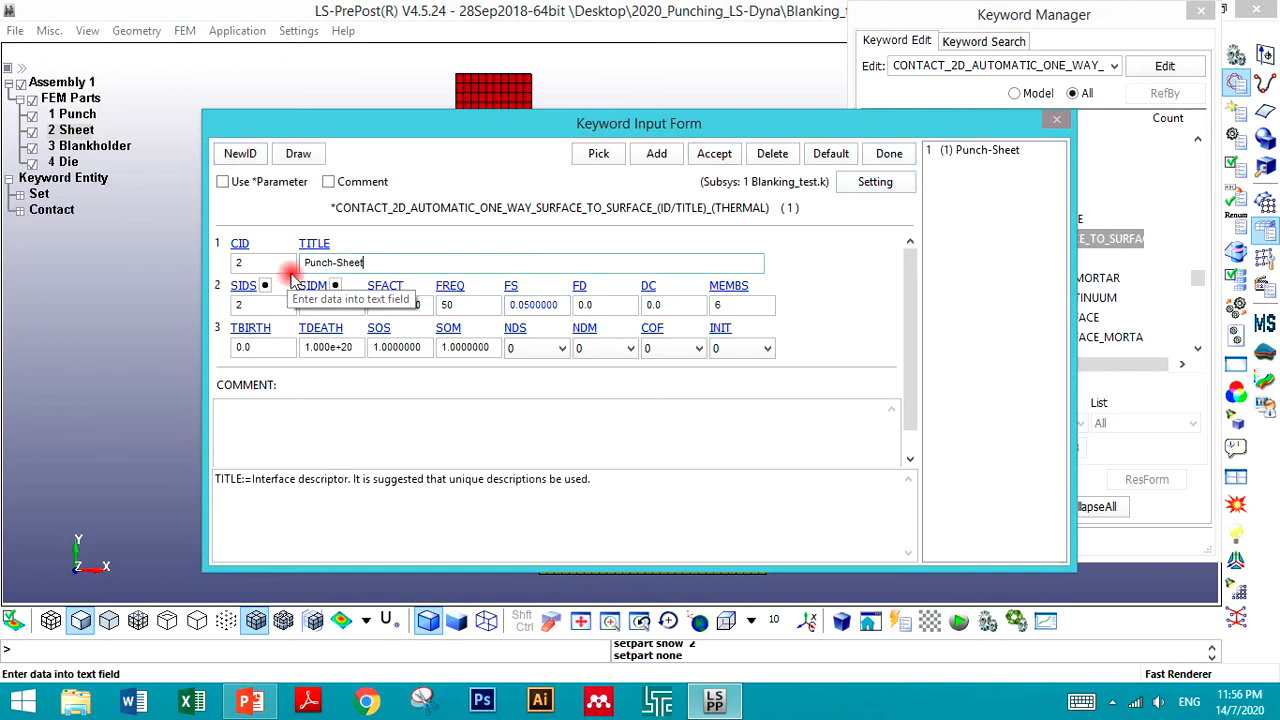
double_click(322, 262)
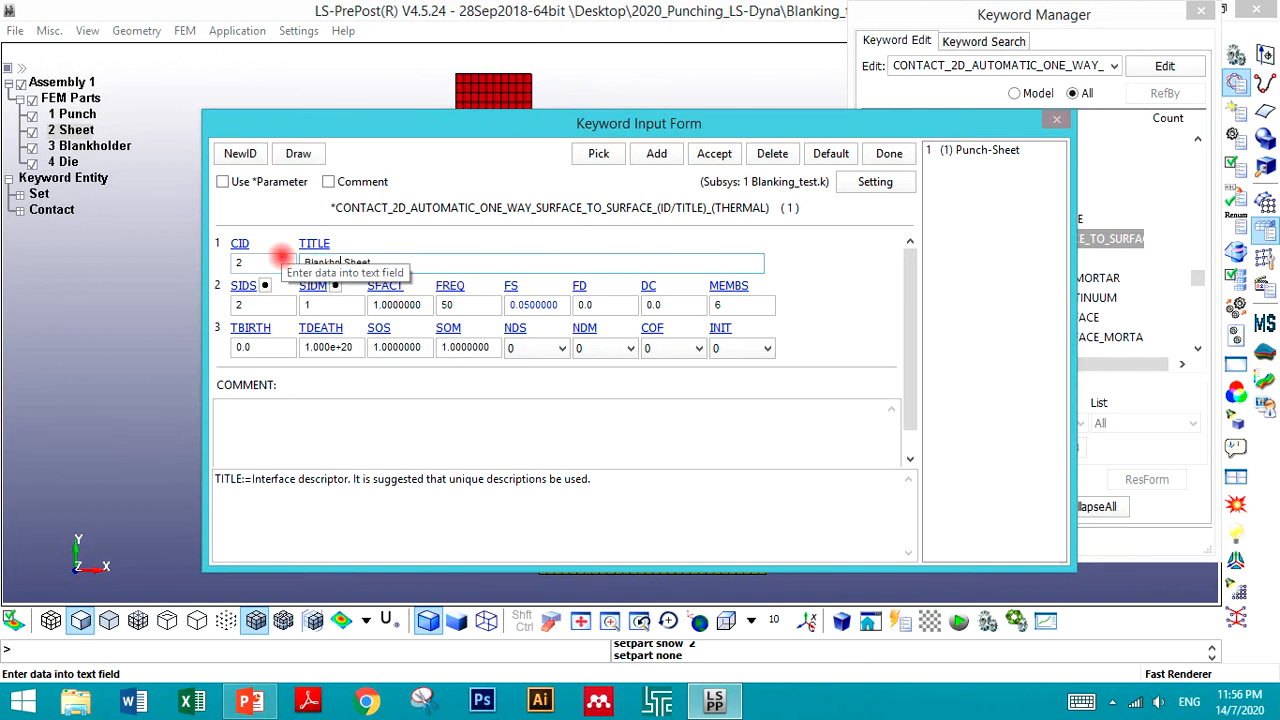
click(259, 305)
click(244, 286)
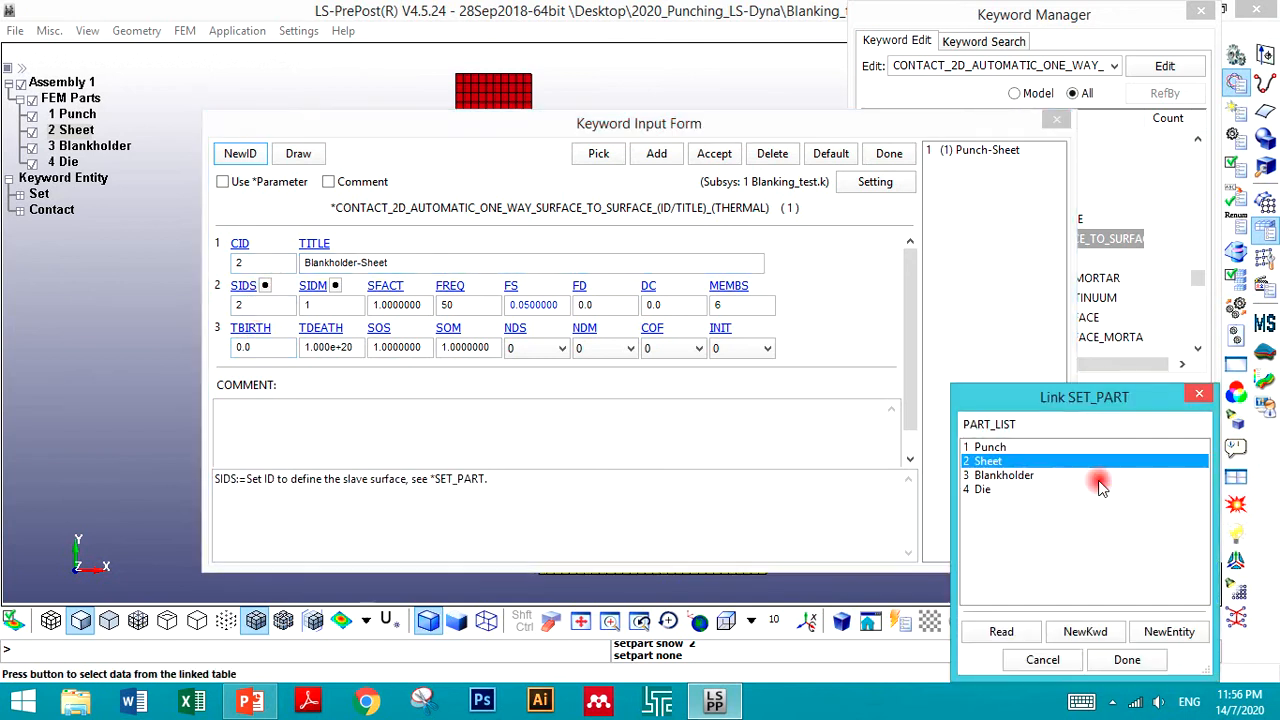
click(1122, 659)
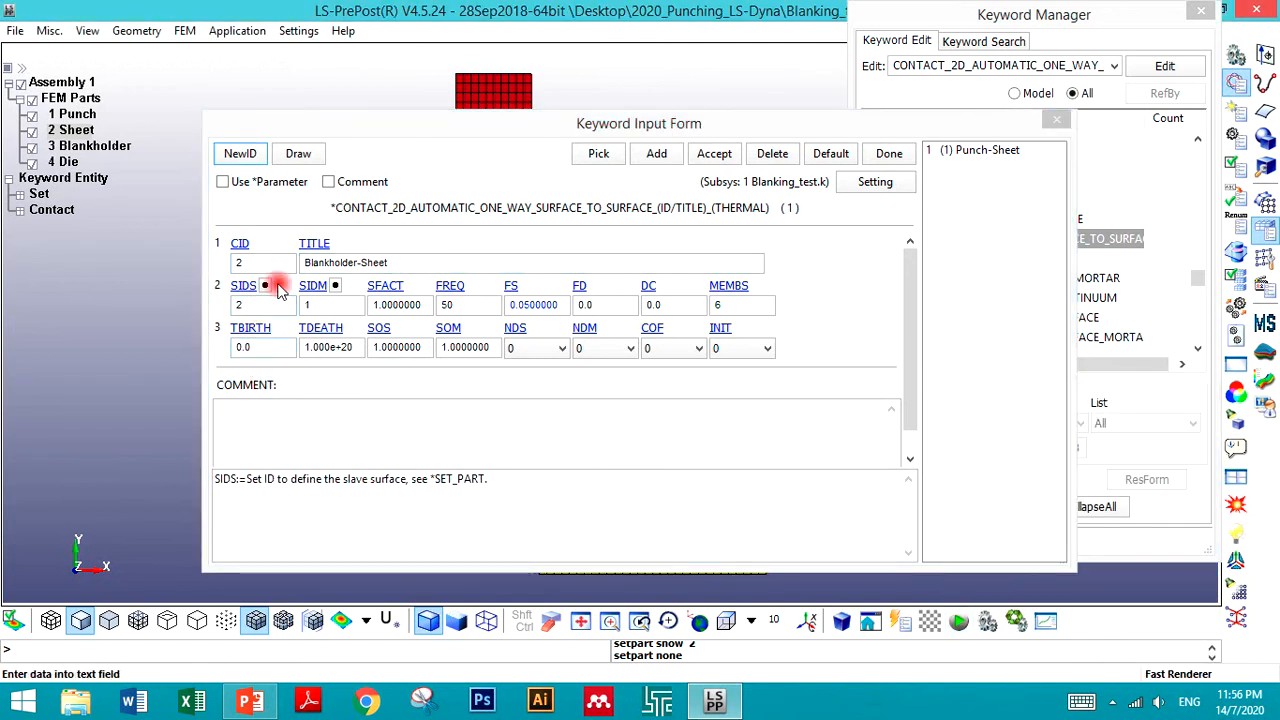
click(335, 287)
double_click(990, 475)
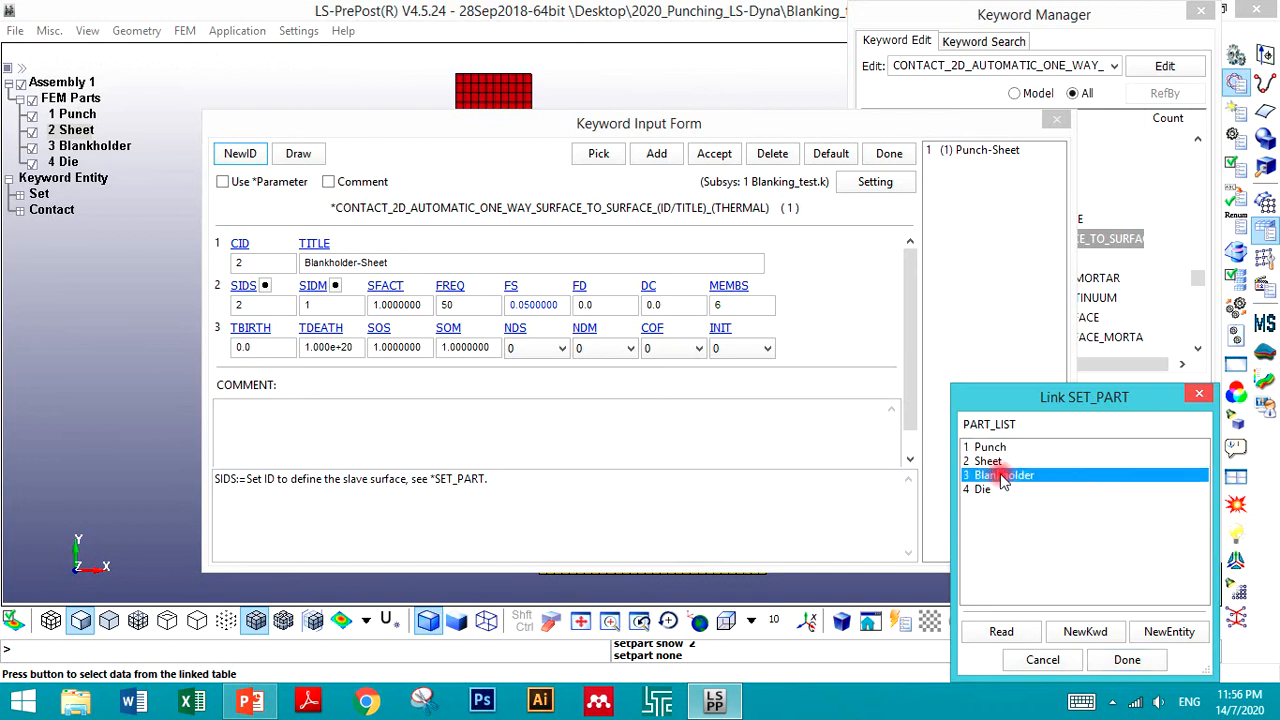
- Set the static friction coefficient FS of the Blankholder-Sheet contact to 0.3 and accept the contact
click(470, 305)
click(397, 306)
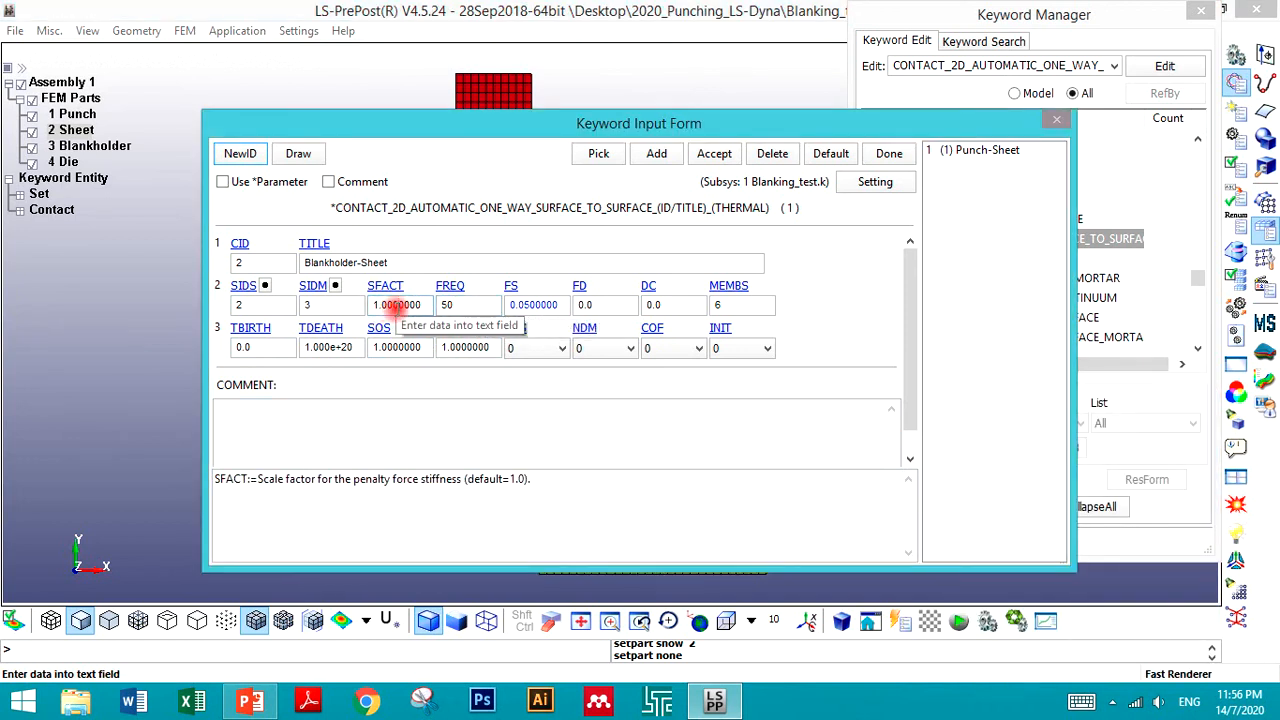
click(462, 305)
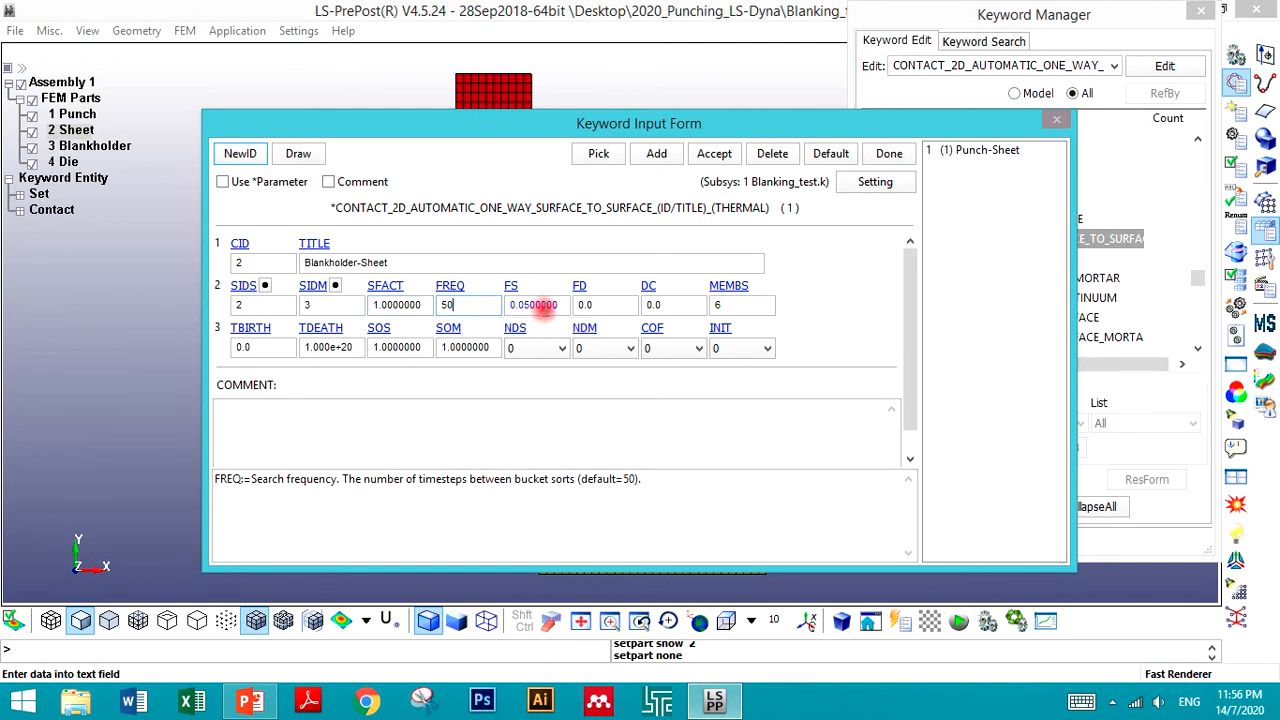
click(522, 306)
drag(520, 306, 563, 310)
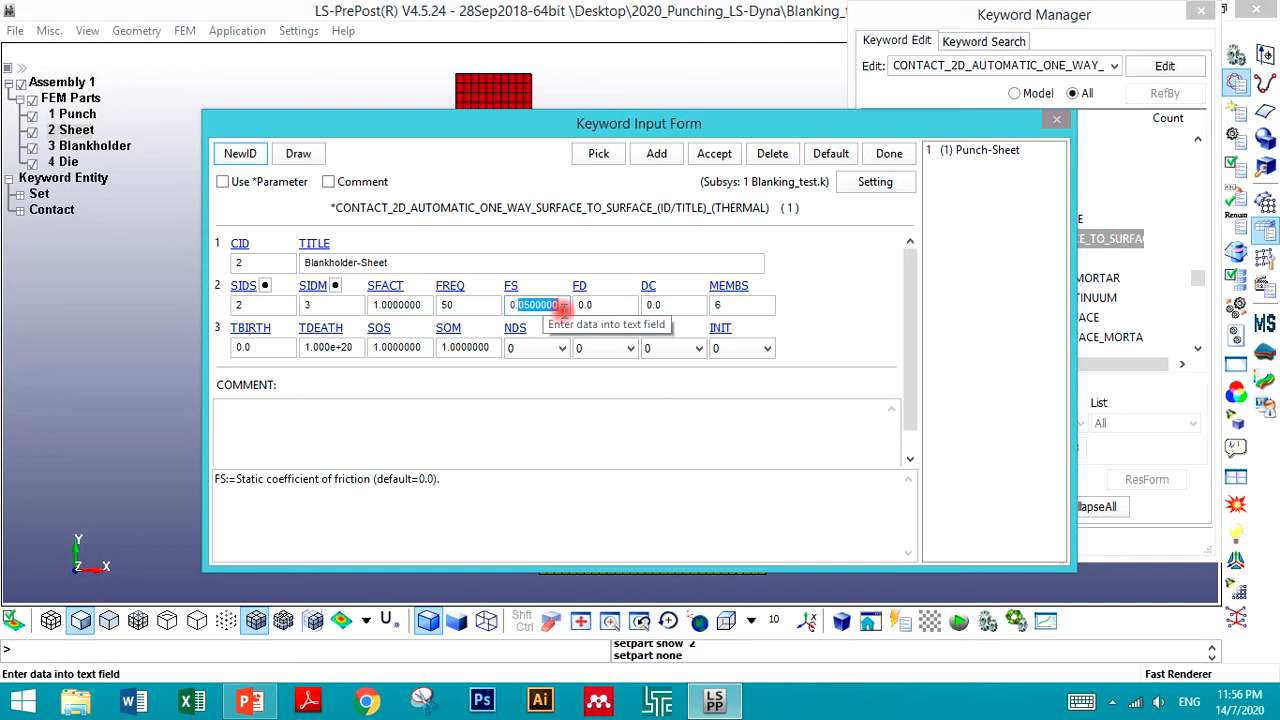
drag(429, 126, 893, 137)
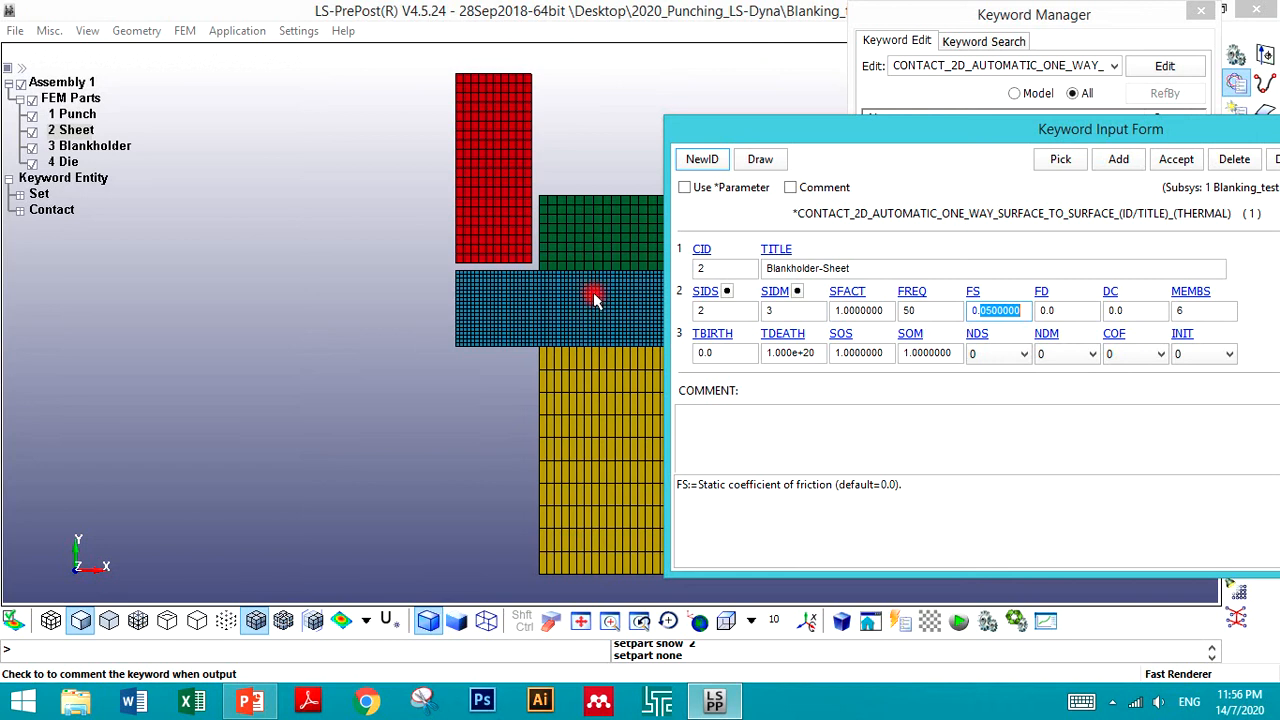
drag(831, 129, 288, 135)
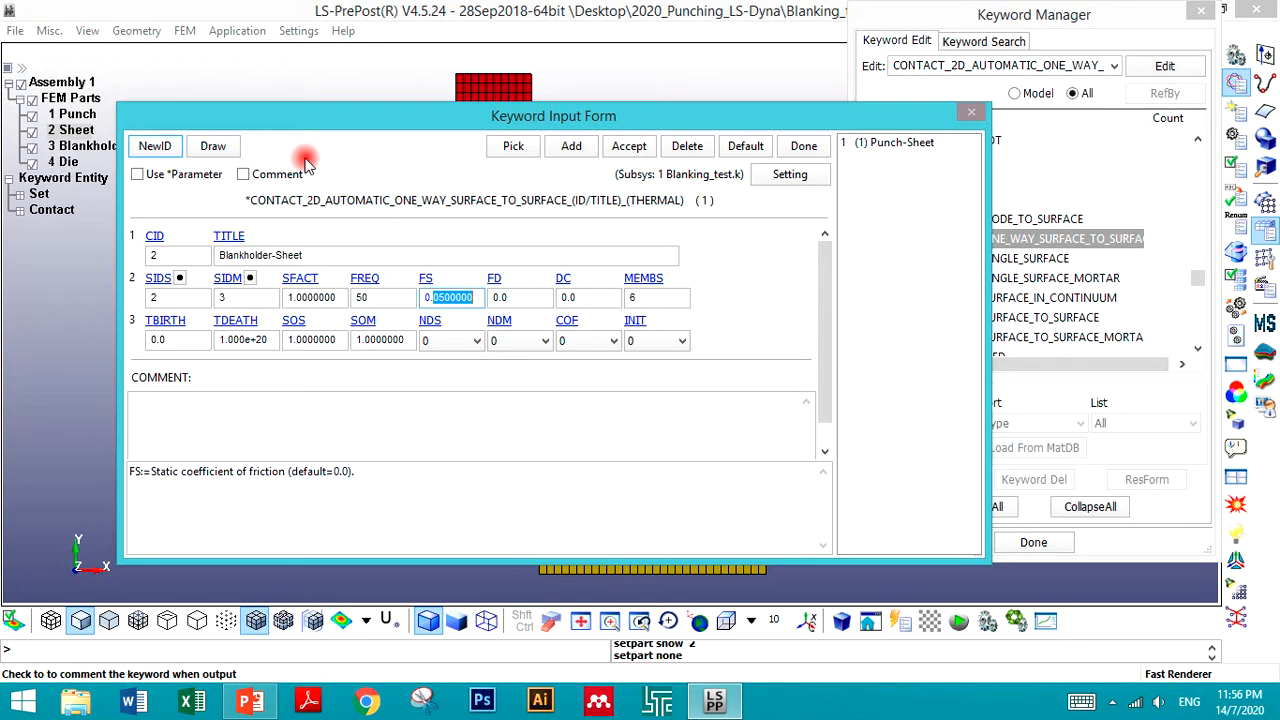
text(3)
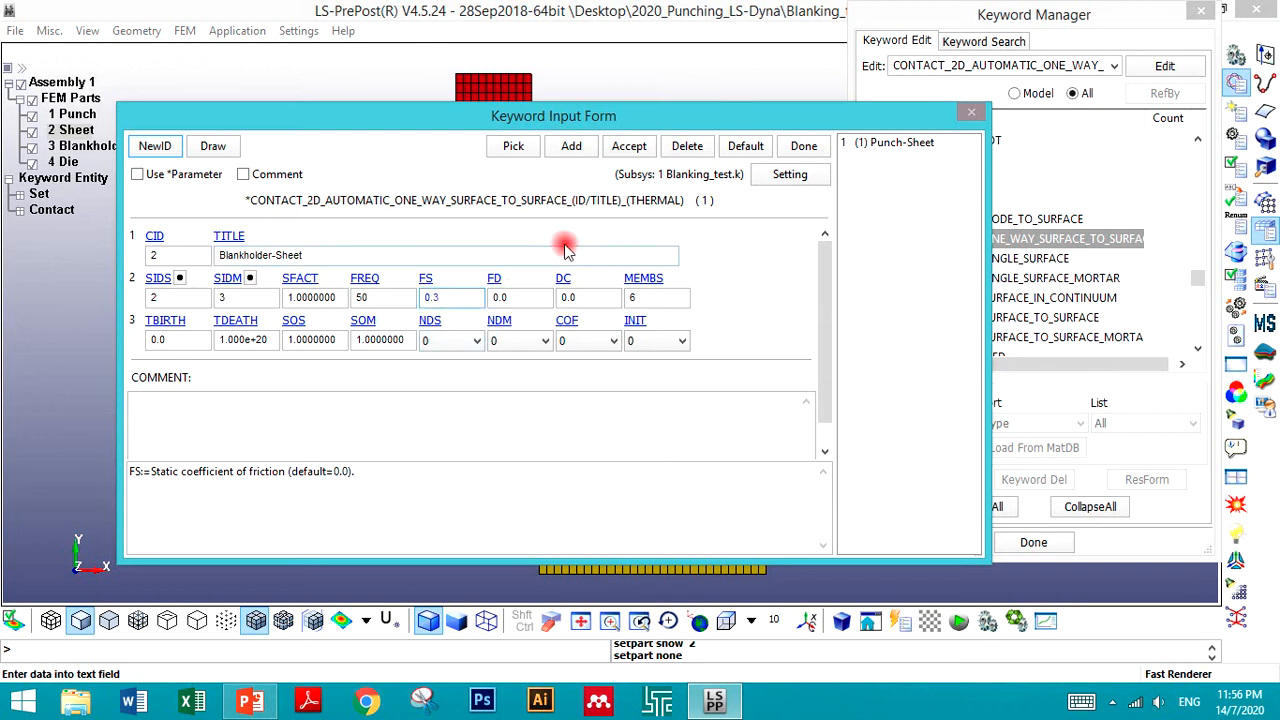
click(620, 156)
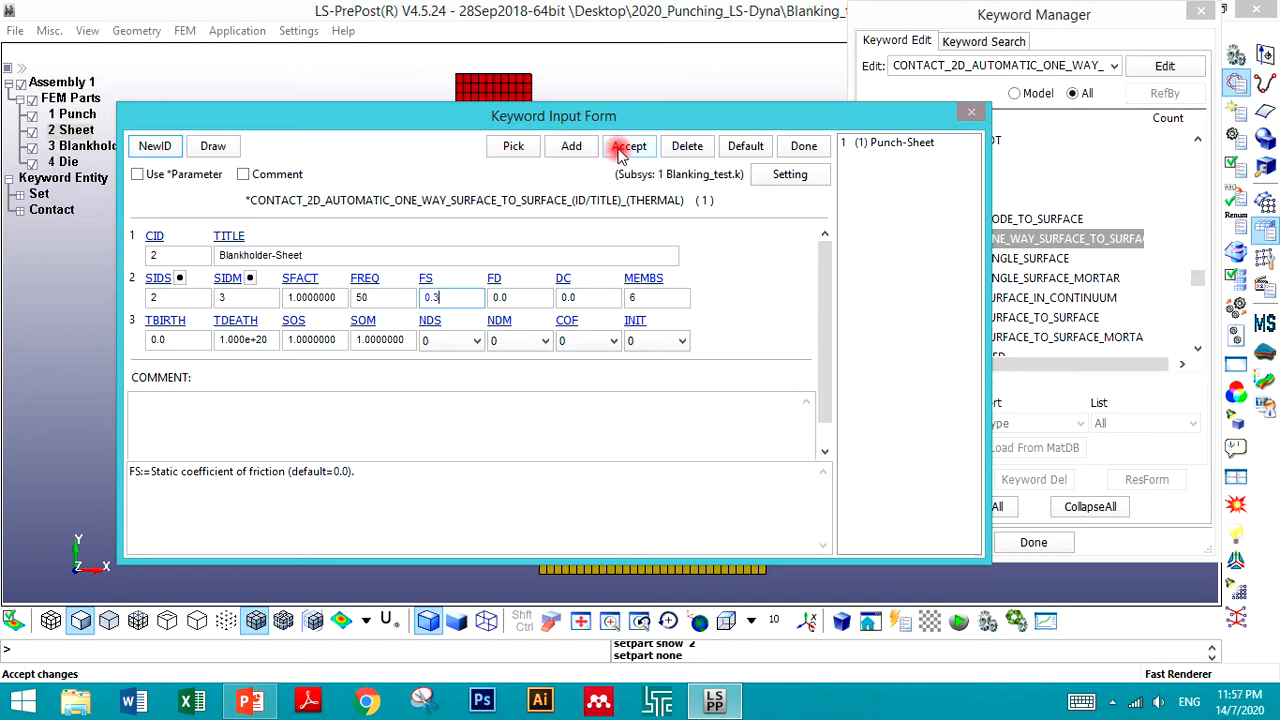
click(620, 156)
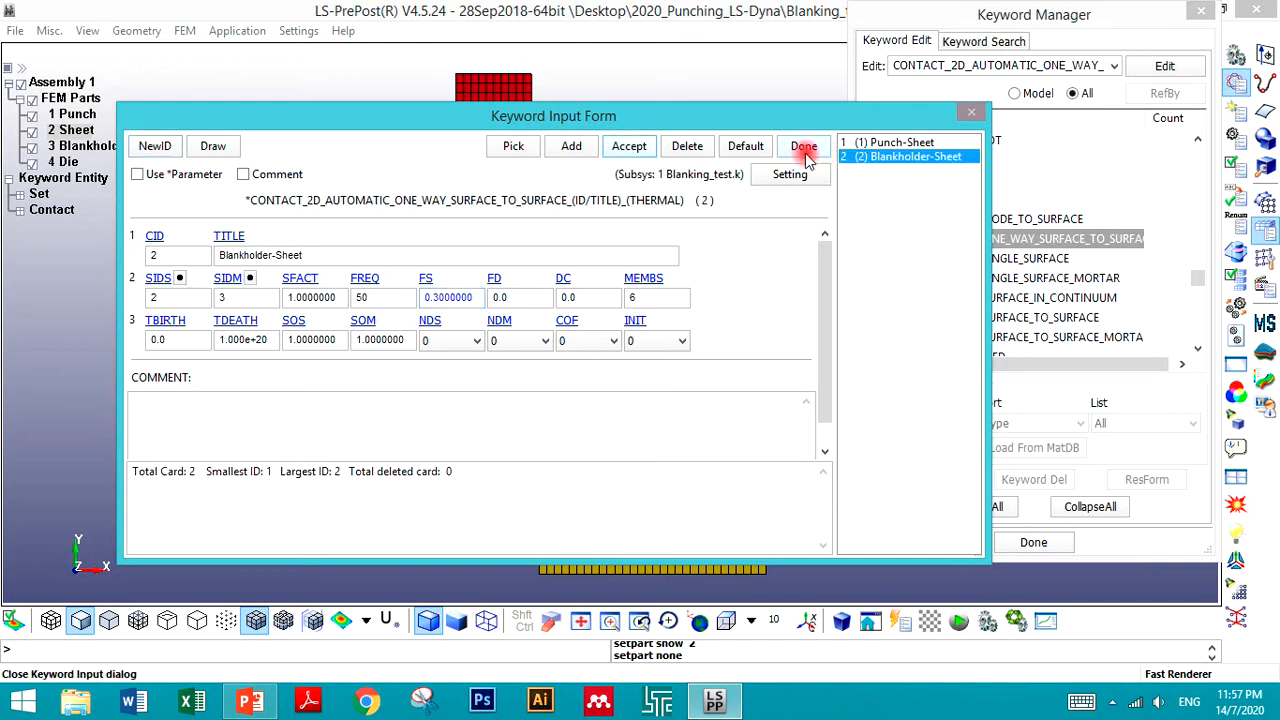
- Start contact 3 titled "Die-Sheet", keeping the Sheet part set as slave and assigning the Die part set as master
click(160, 147)
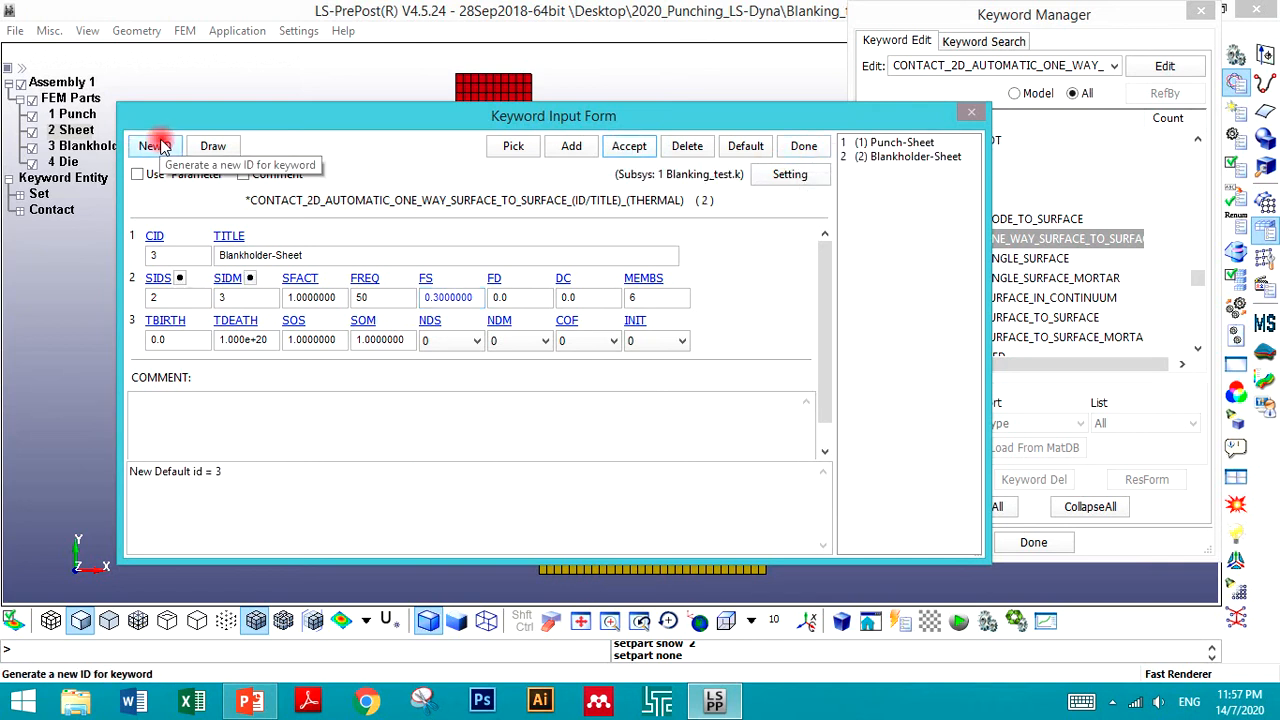
drag(219, 257, 272, 255)
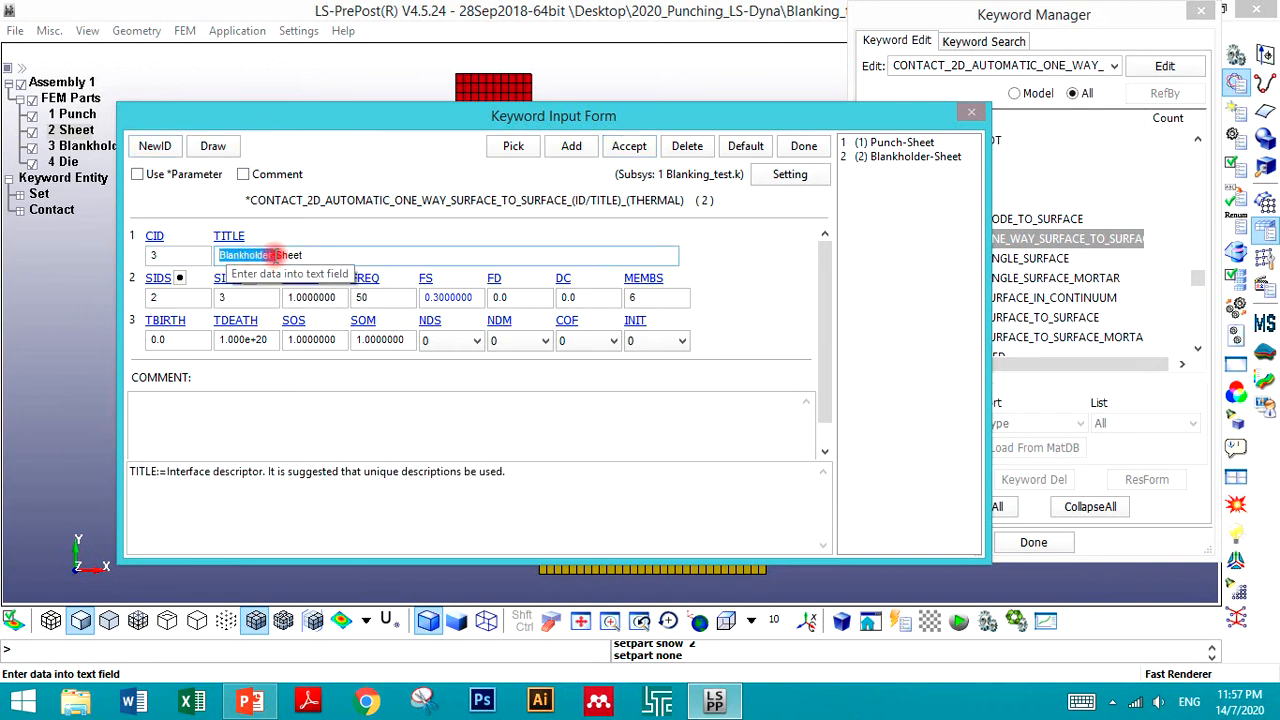
text(Die)
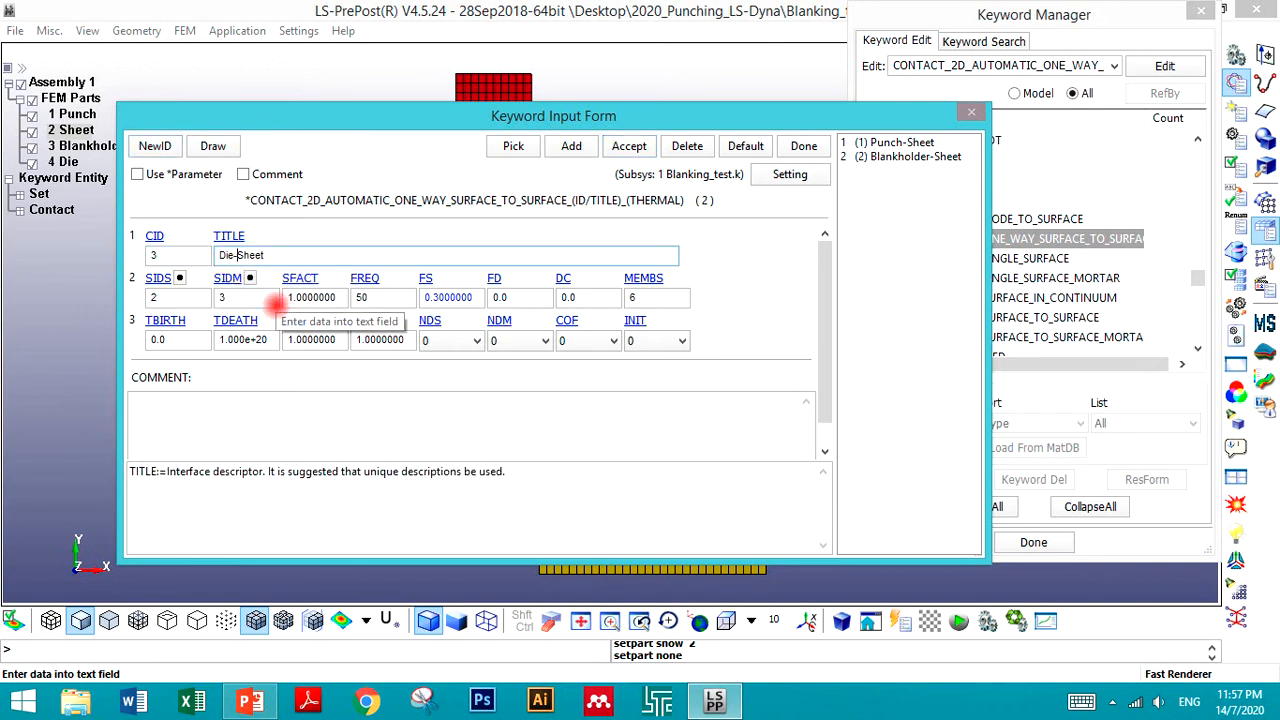
click(160, 297)
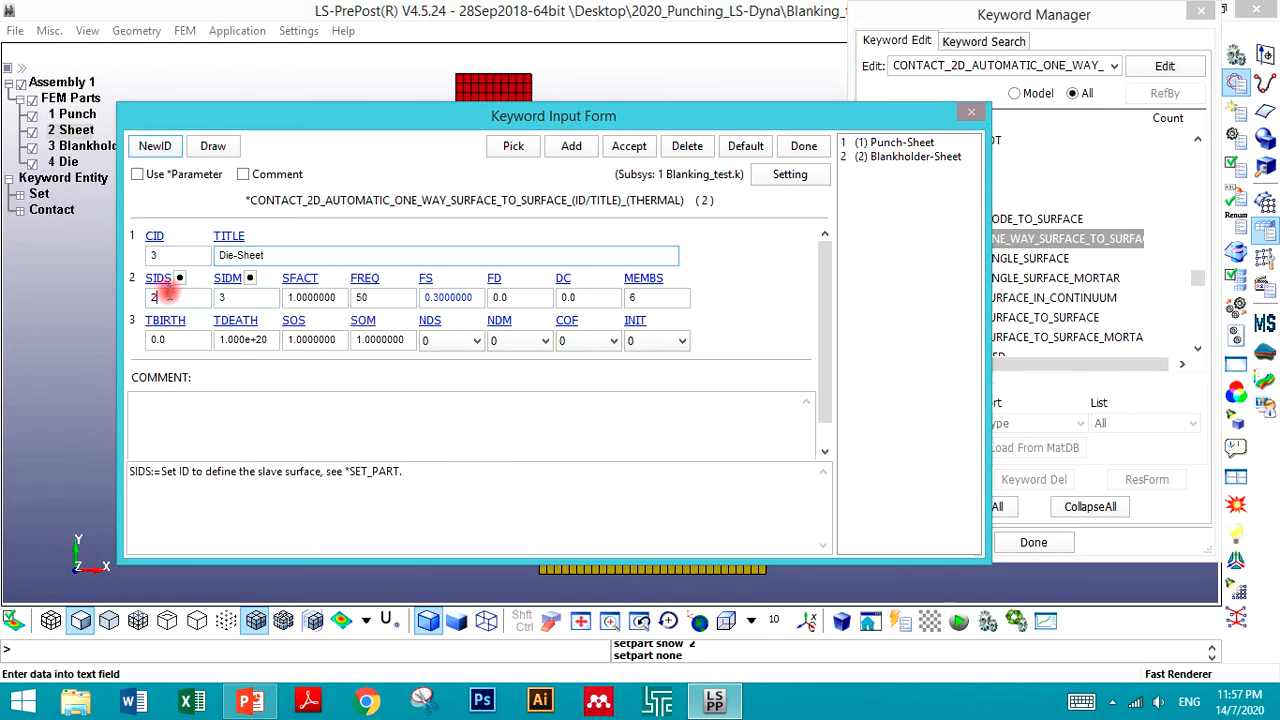
click(179, 278)
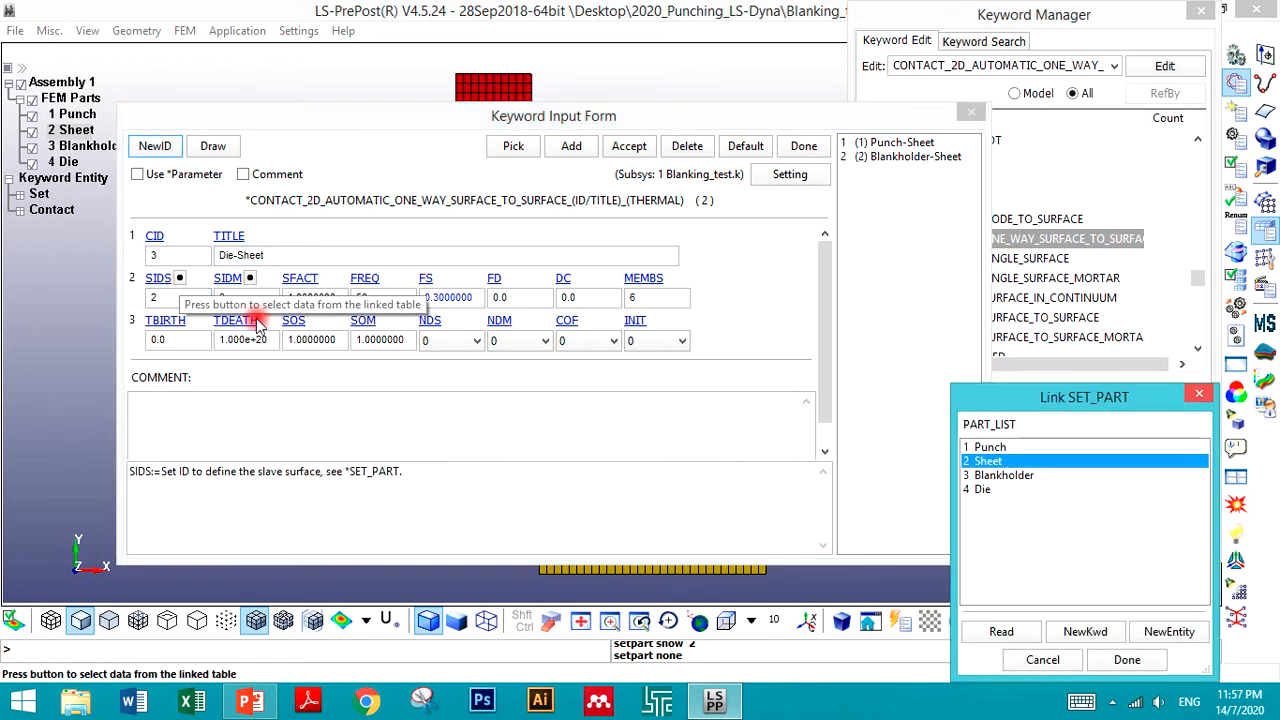
click(1078, 660)
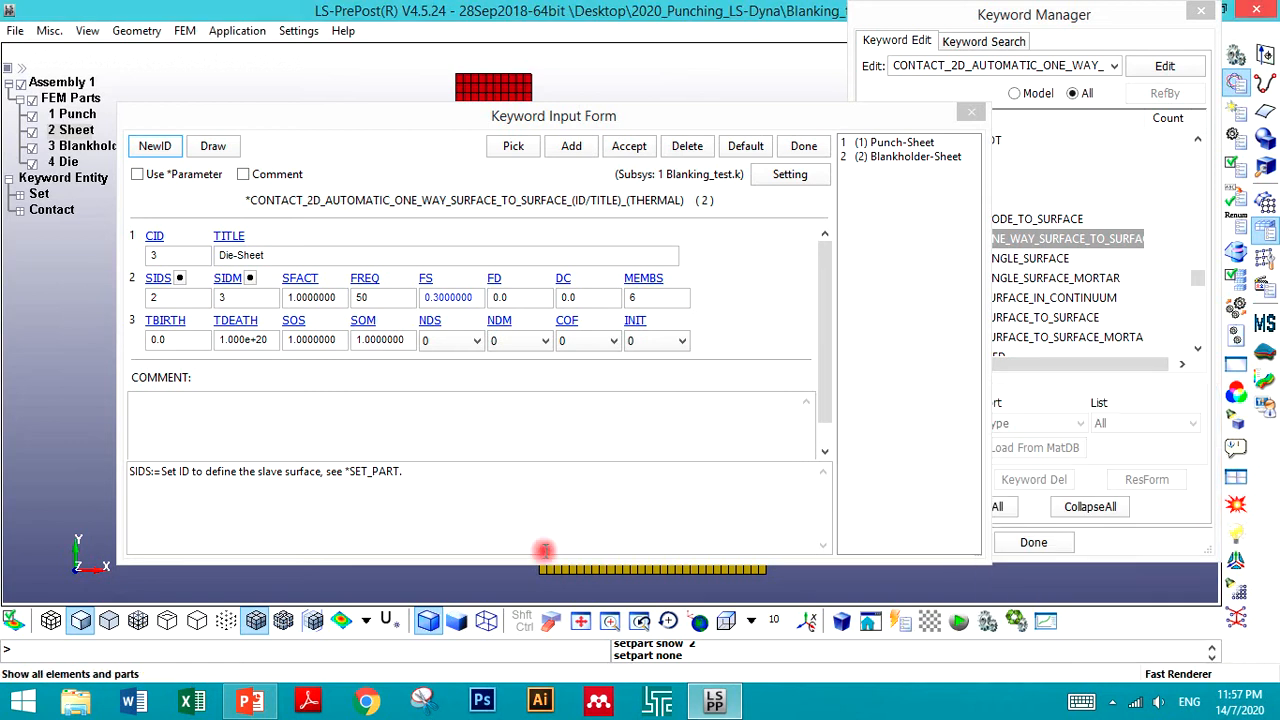
click(250, 278)
click(980, 490)
click(982, 493)
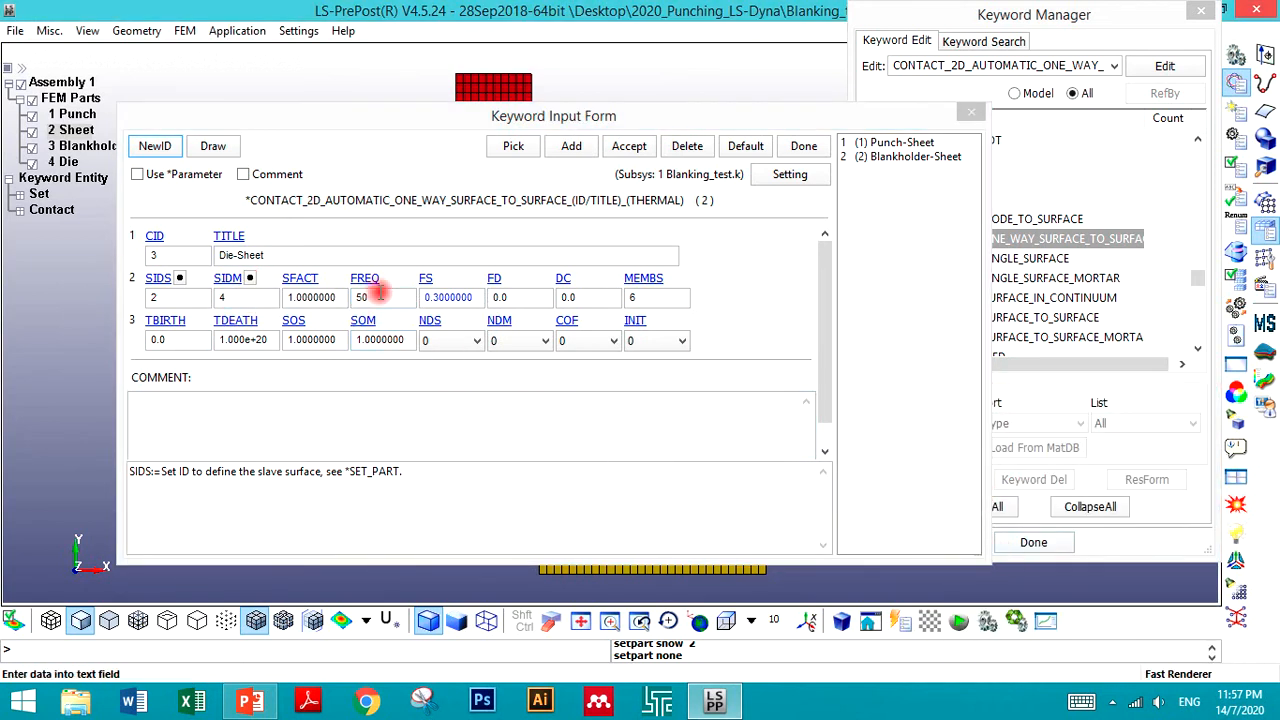
- Set the static friction coefficient FS of the Die-Sheet contact to 0.05
click(445, 300)
click(460, 299)
drag(474, 298, 437, 295)
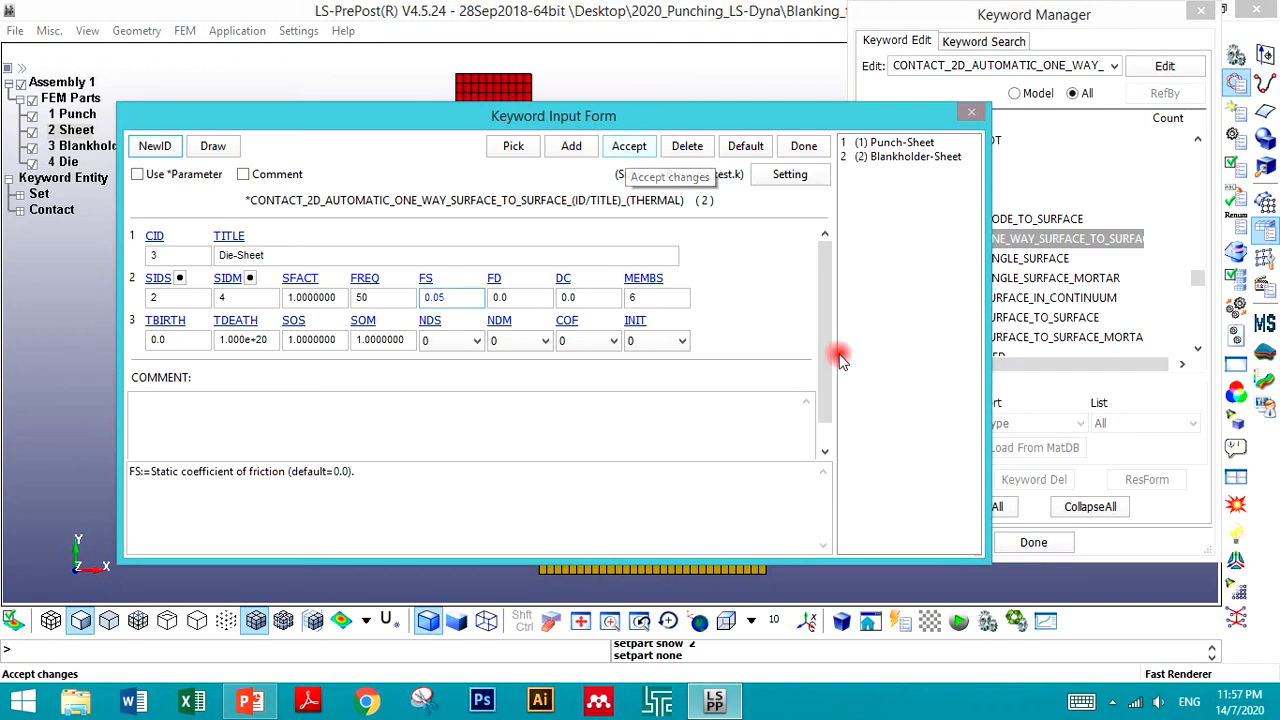
- Review the COF, INIT and MEMBS parameters of the Die-Sheet contact without changing them
drag(826, 298, 819, 399)
click(616, 316)
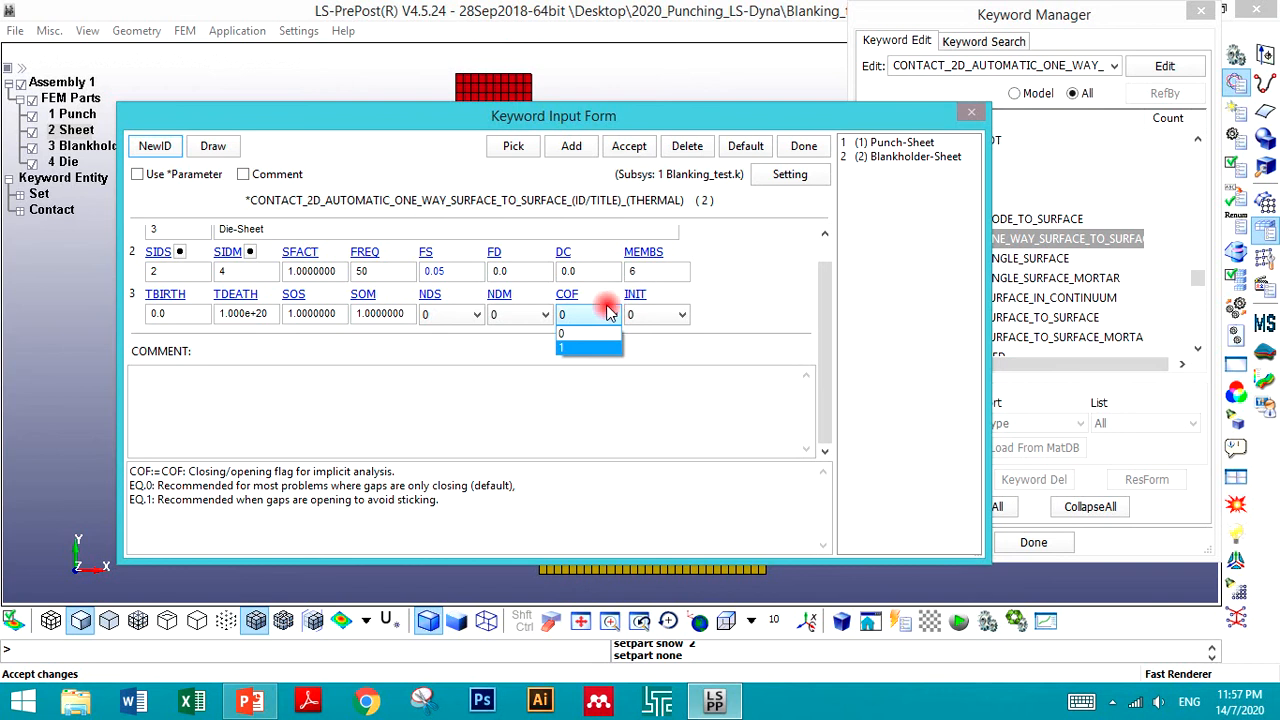
click(643, 320)
click(643, 318)
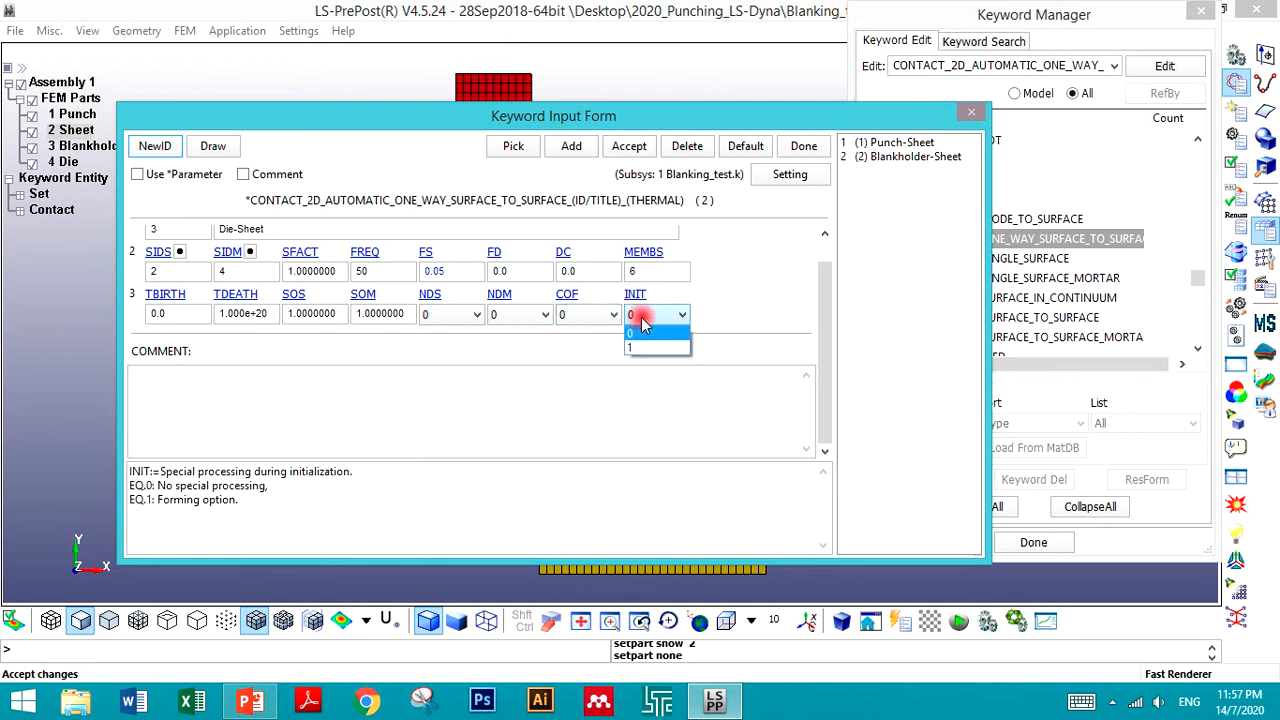
click(641, 319)
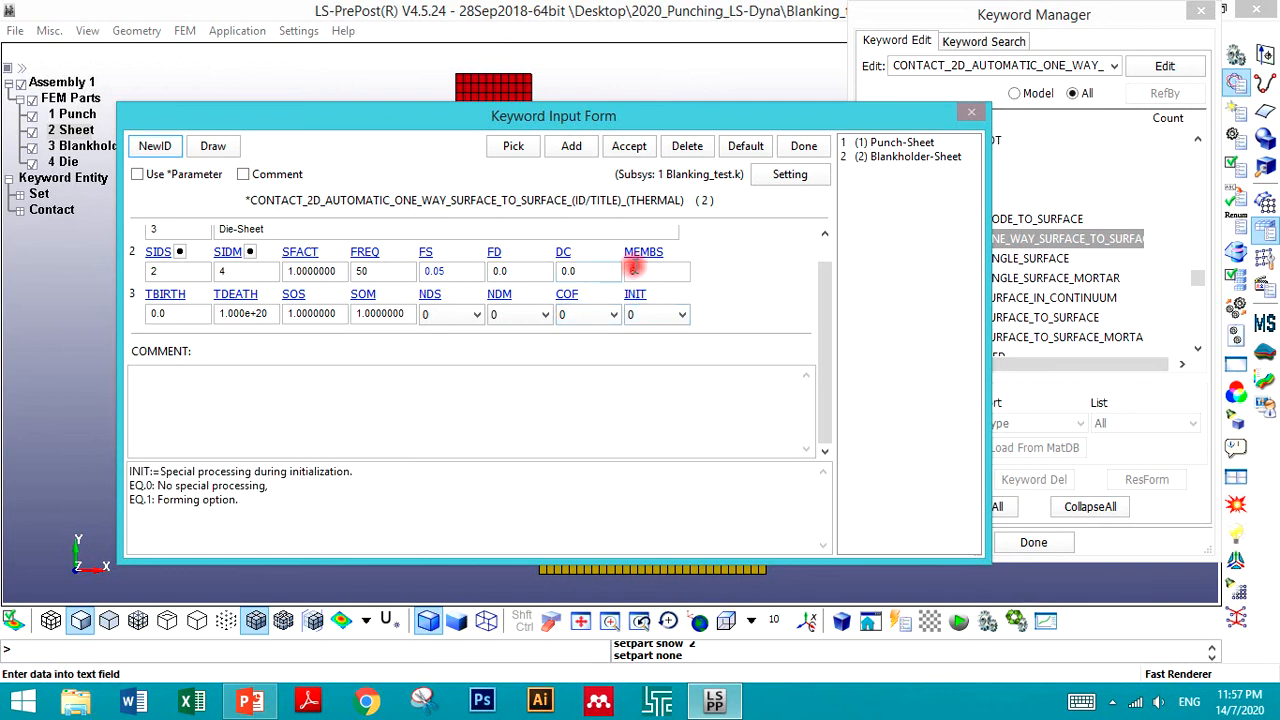
click(620, 270)
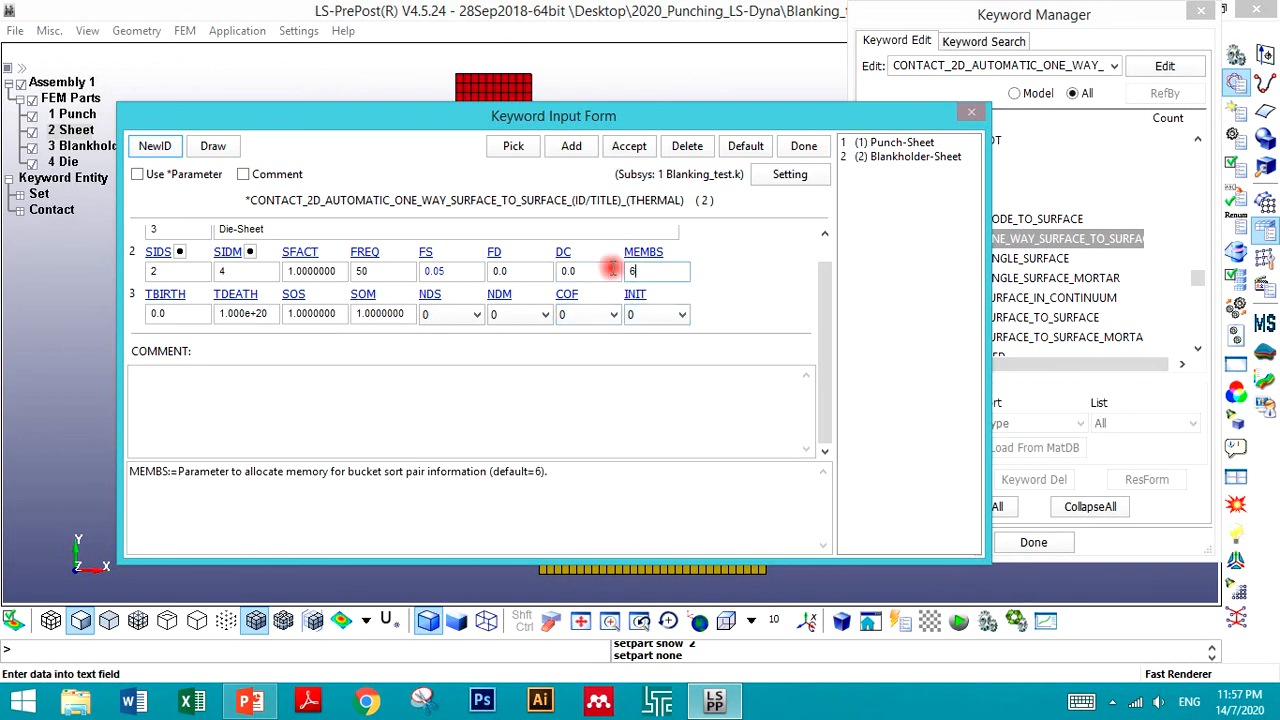
- Accept the Die-Sheet contact and close the keyword form and the Keyword Manager
click(630, 146)
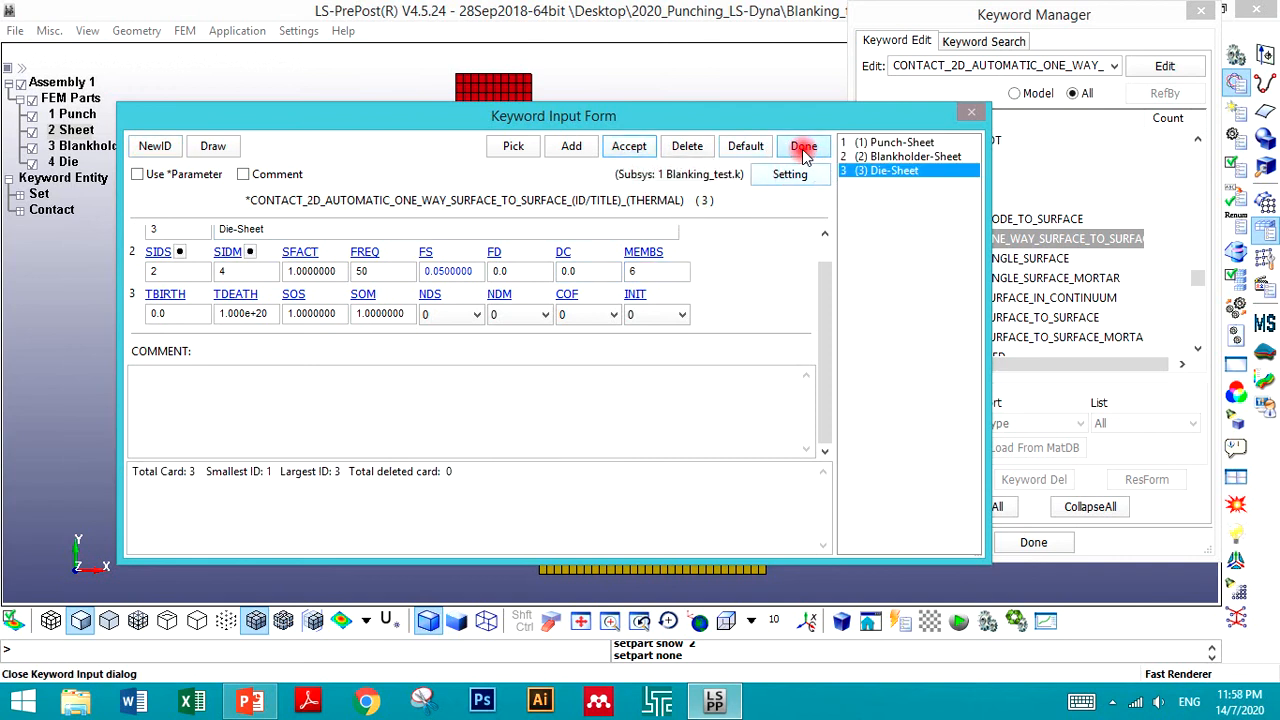
click(803, 147)
click(1034, 542)
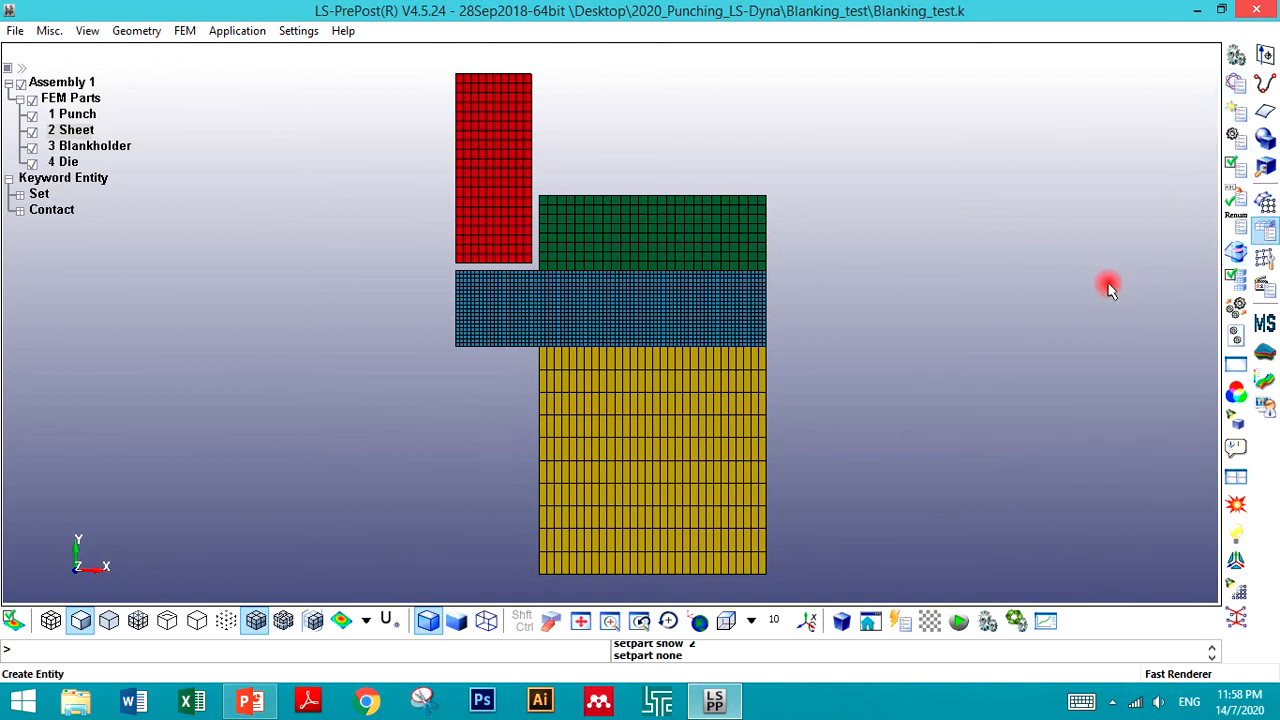
- Reopen the Keyword Manager and review the keywords of the current model, collapsing the CONTACT group
click(1237, 82)
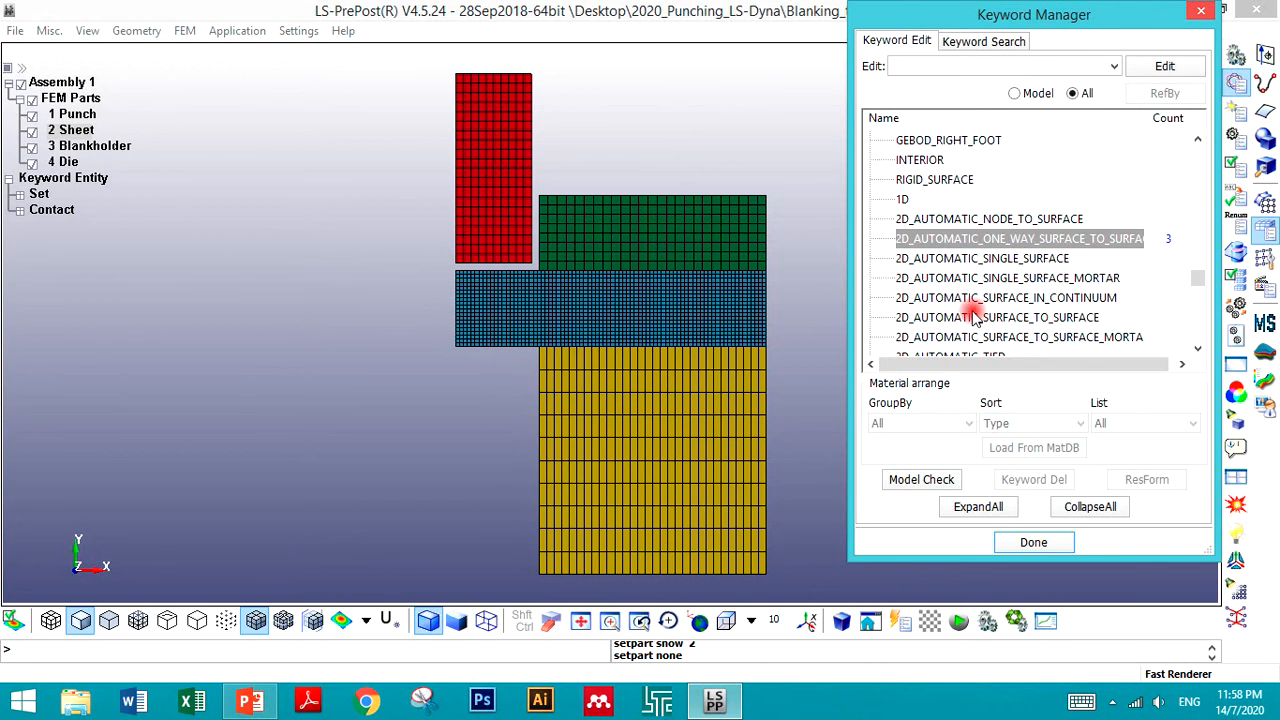
click(1014, 94)
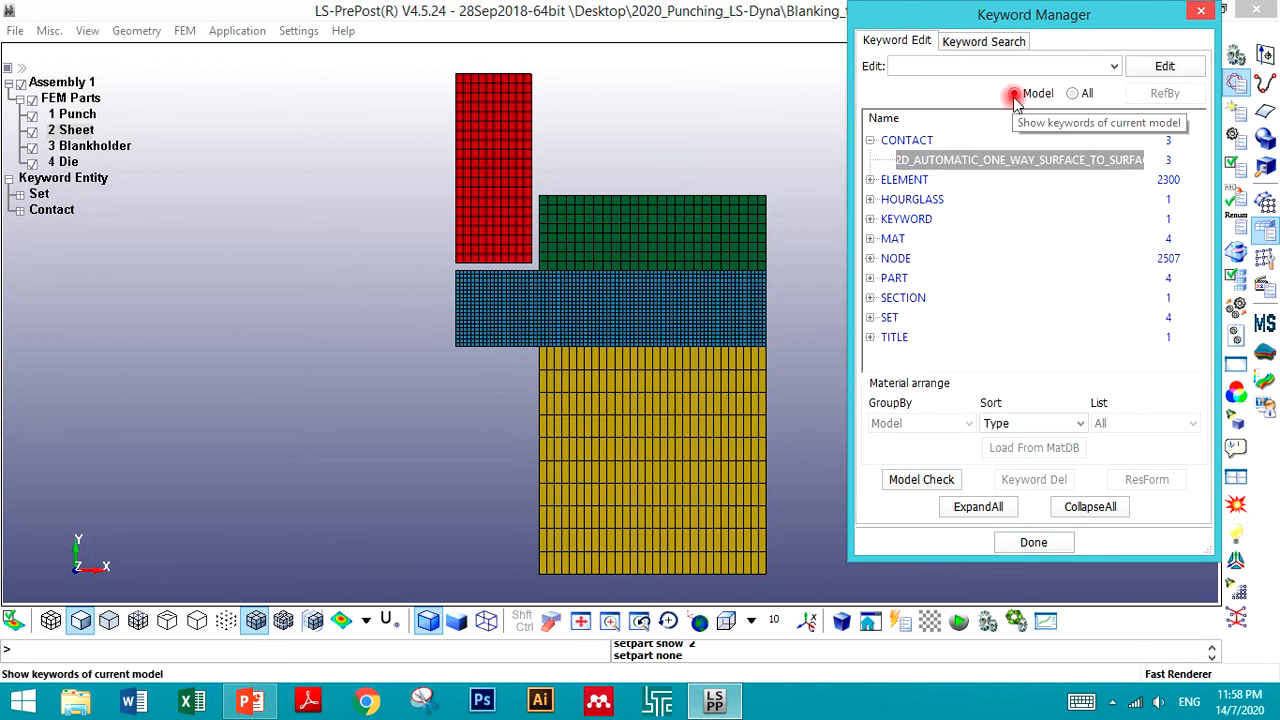
click(872, 140)
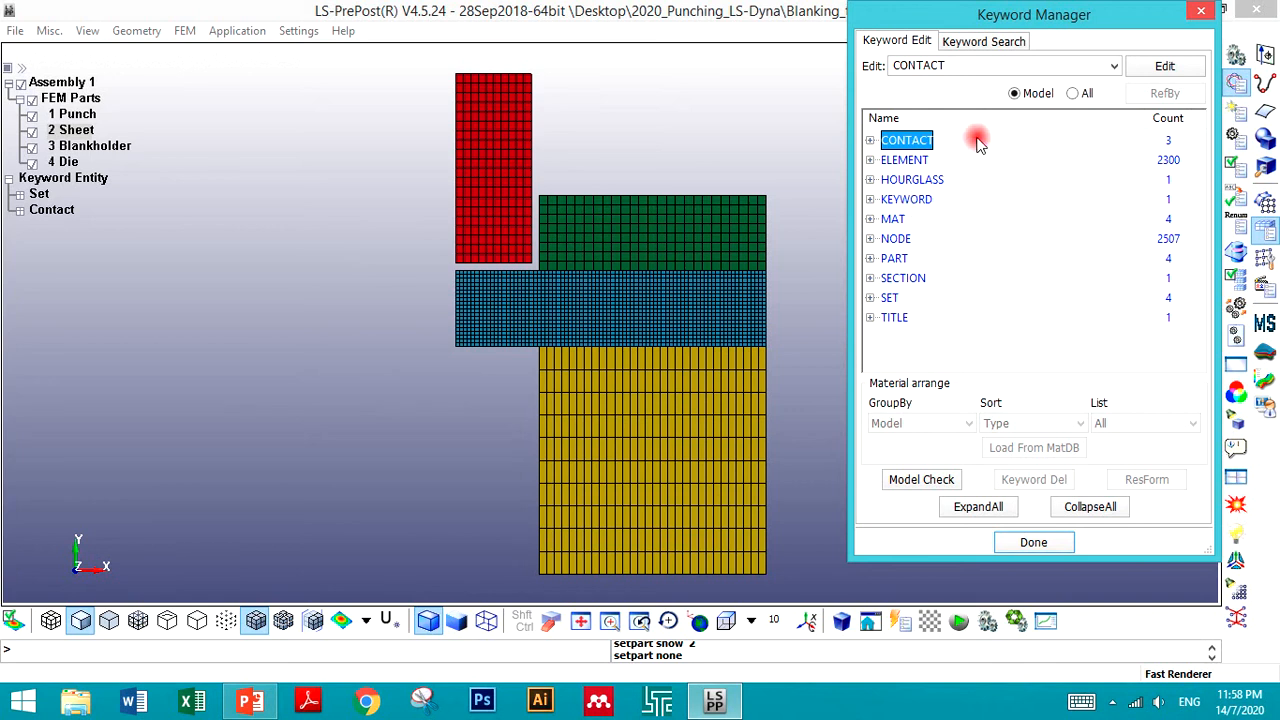
- List all available keywords, collapse the groups, and open the CONTROL_CONTACT keyword for editing
click(1073, 93)
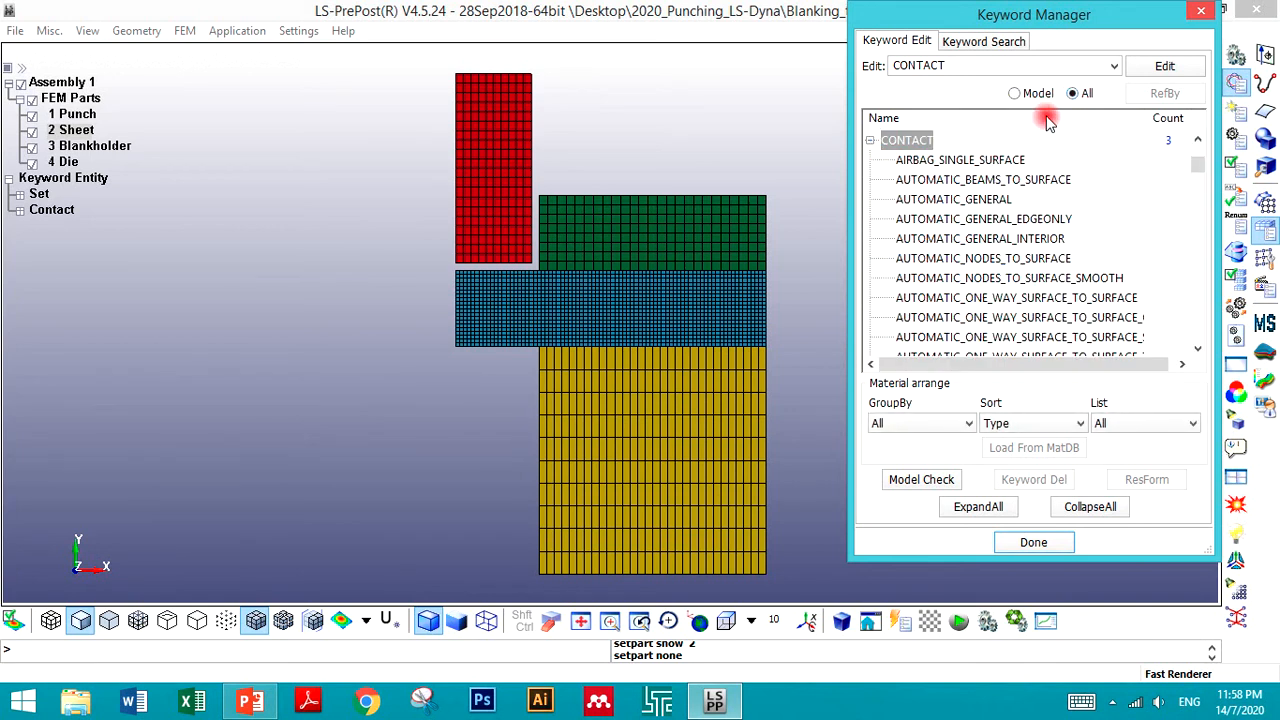
click(1090, 508)
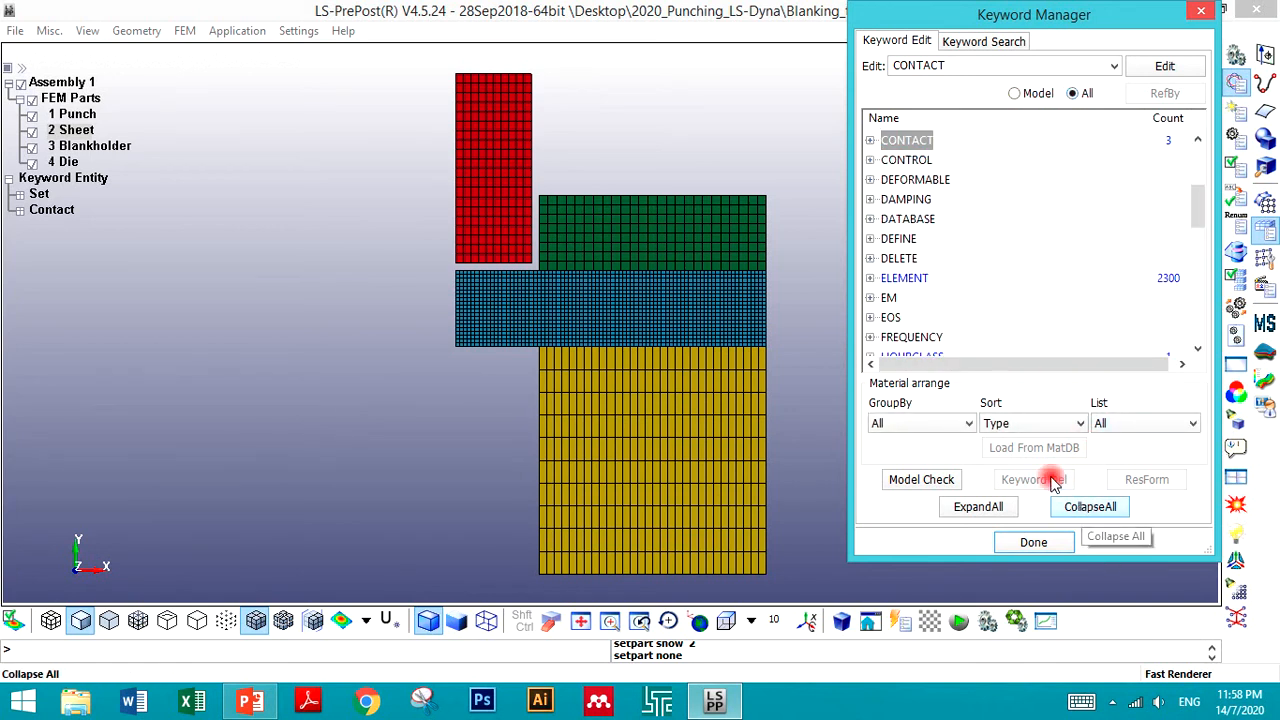
click(900, 240)
scroll(906, 240, up, 3)
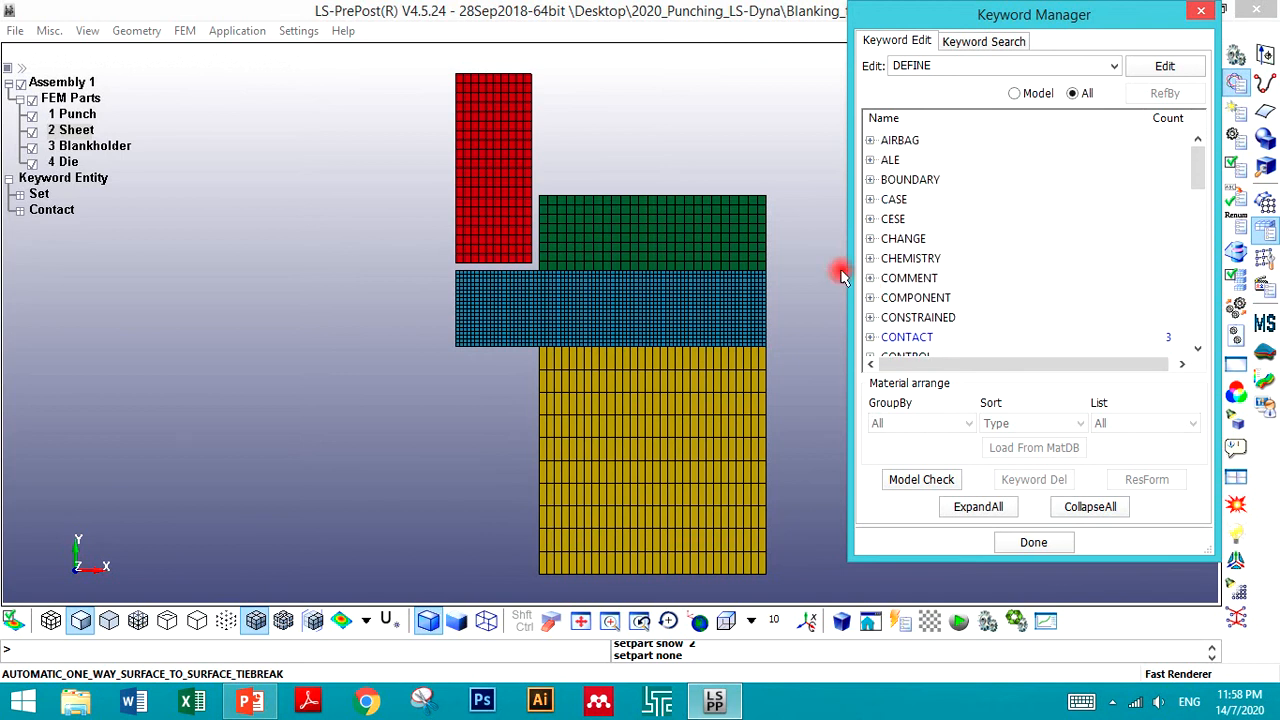
click(909, 279)
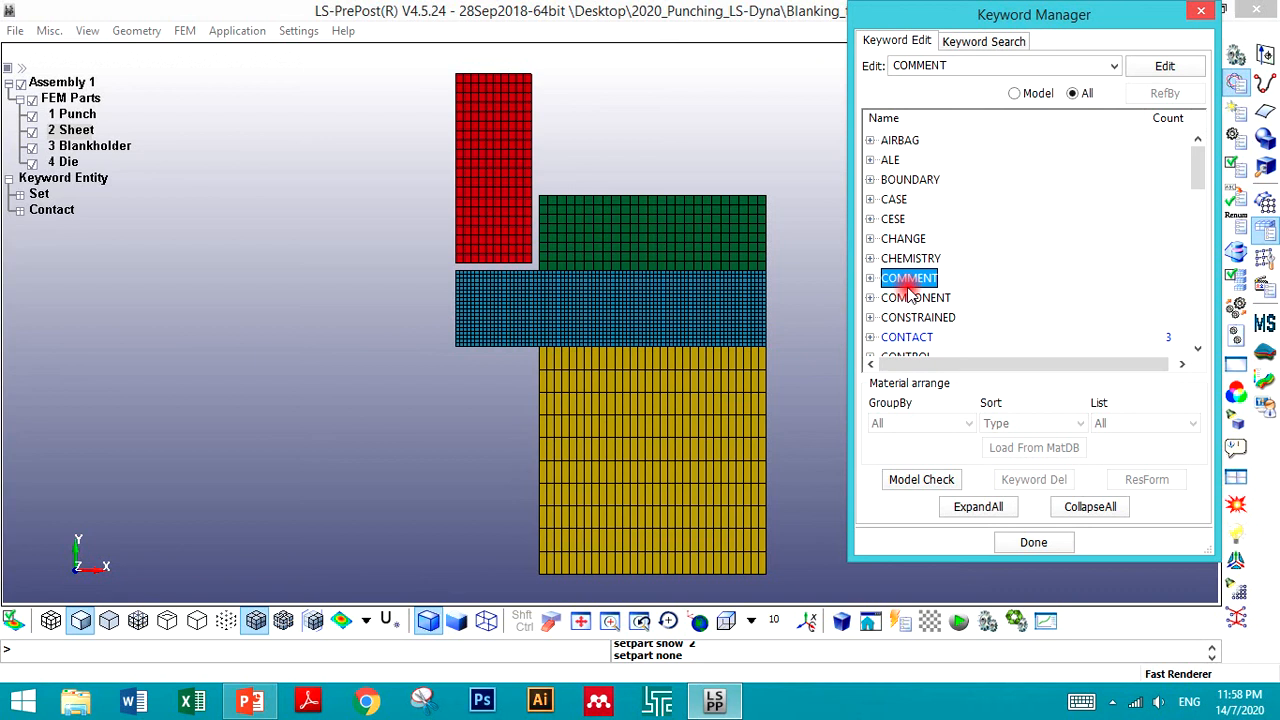
click(935, 218)
scroll(929, 257, down, 2)
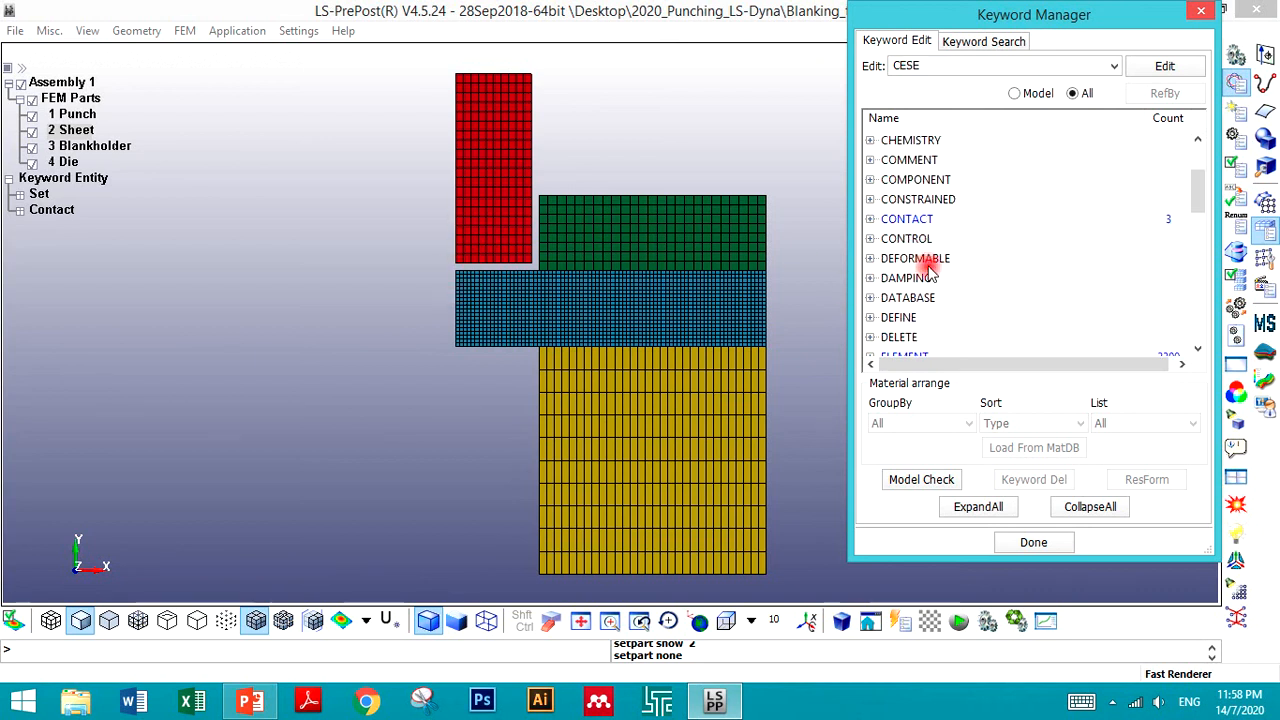
click(870, 238)
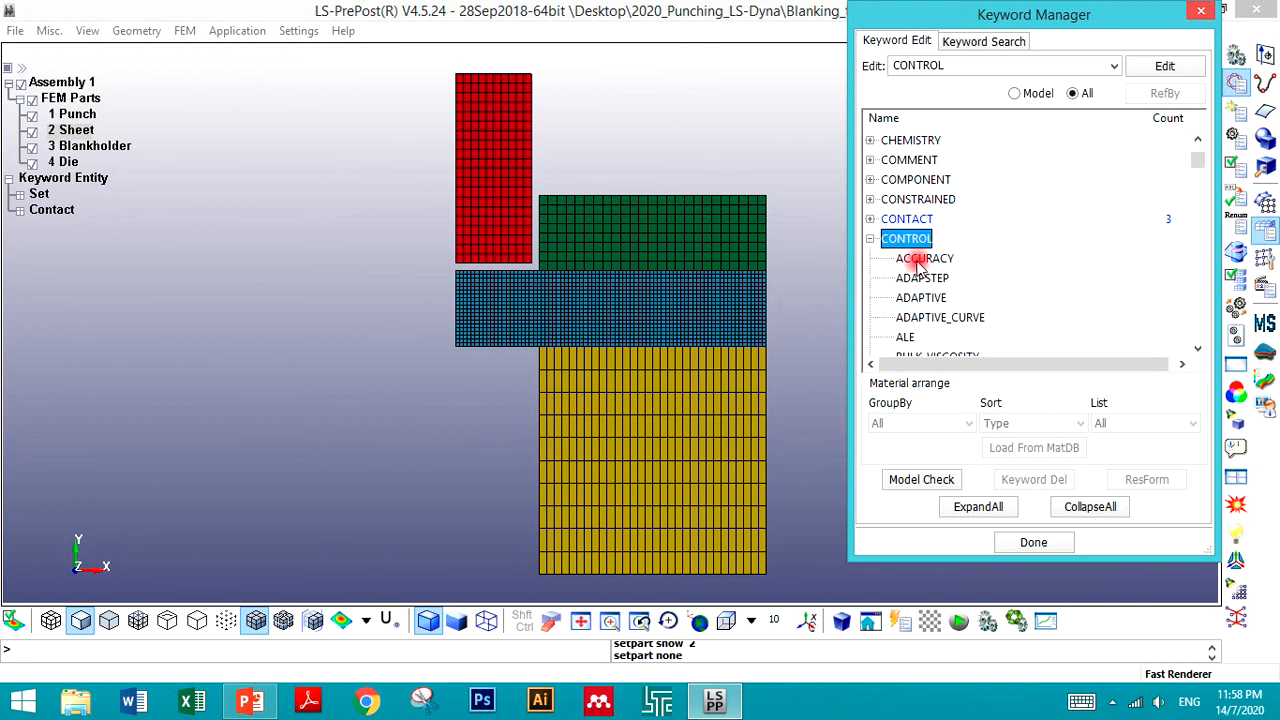
click(922, 260)
scroll(921, 298, down, 2)
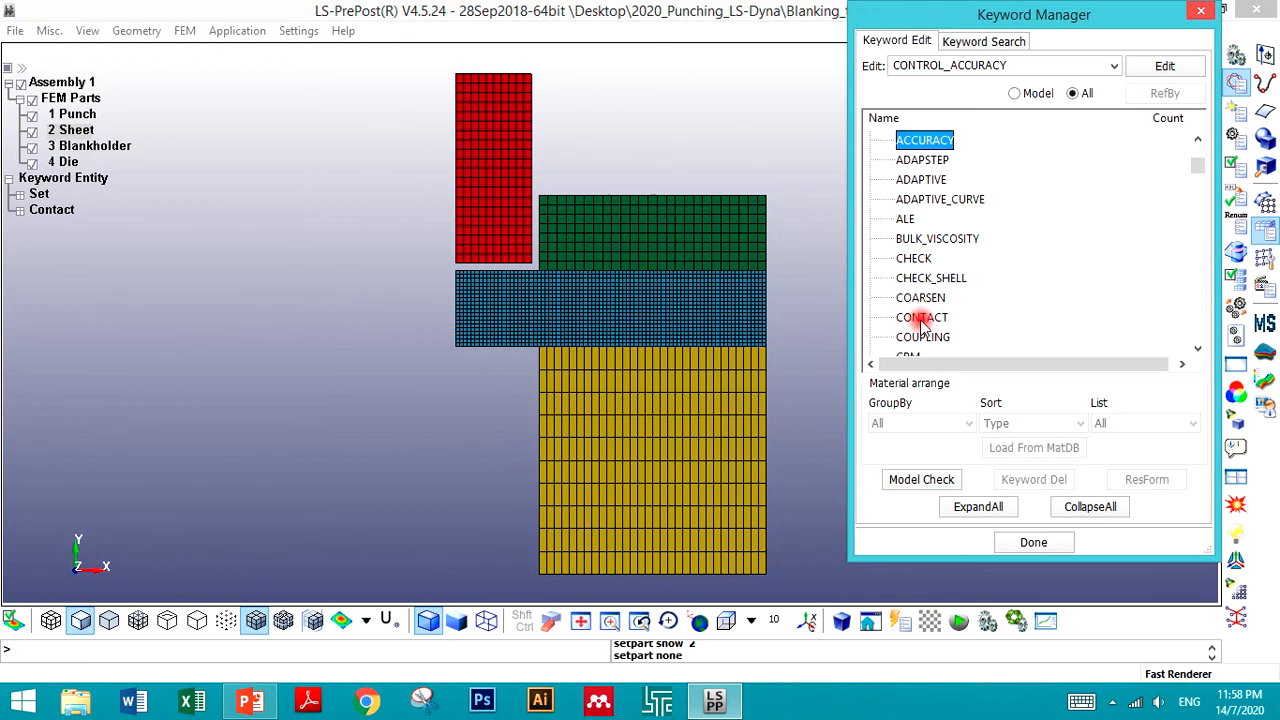
double_click(921, 317)
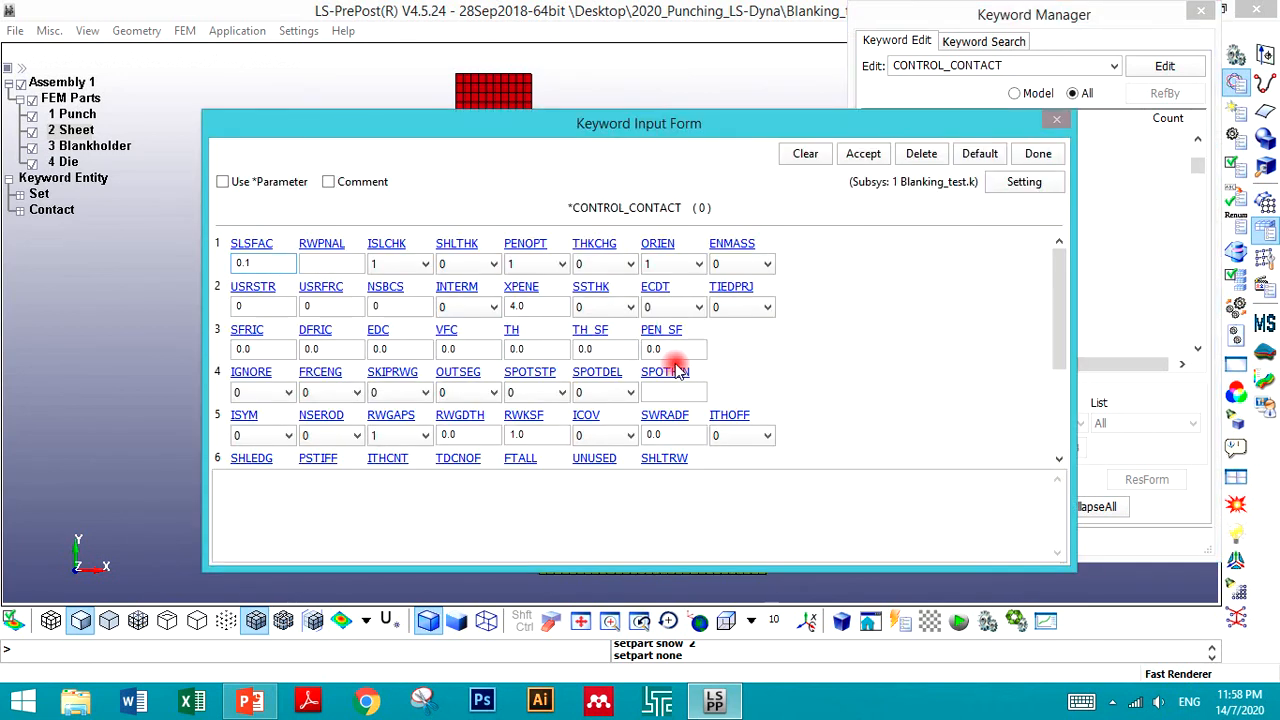
- Examine the descriptions of the RWPNAL and PENOPT parameters and the PENOPT options in the contact control keyword
click(338, 265)
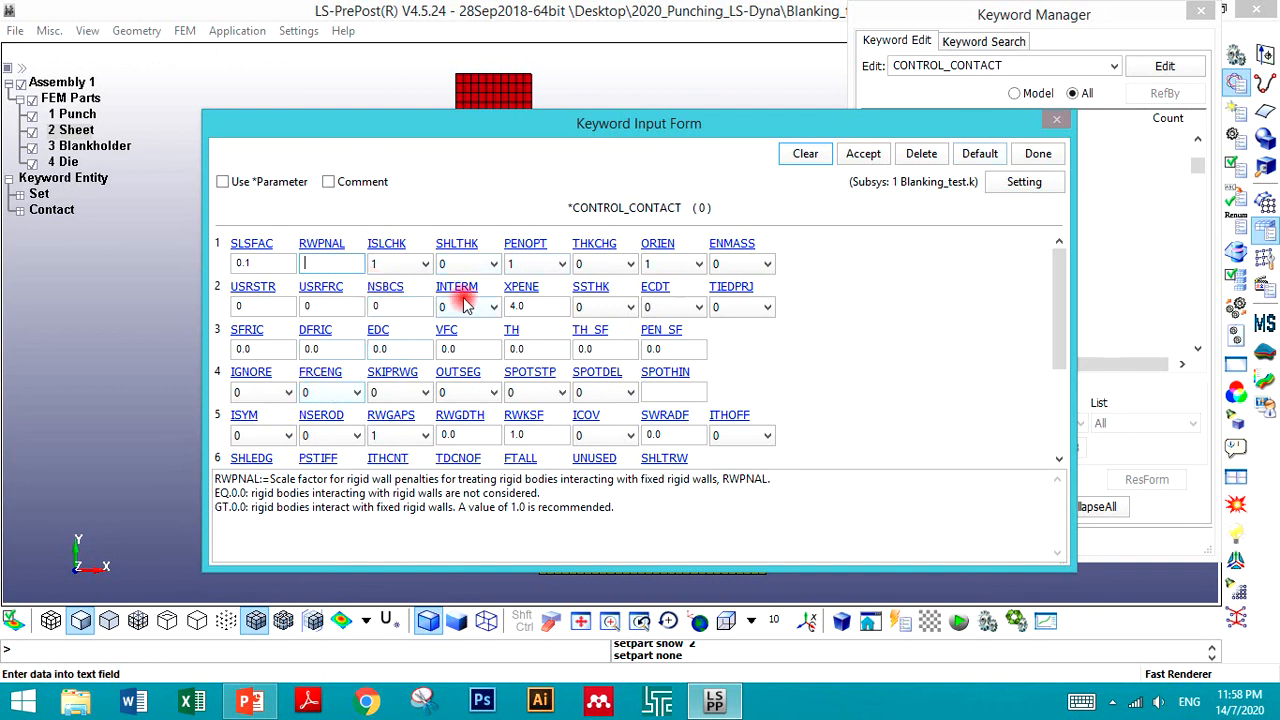
click(532, 266)
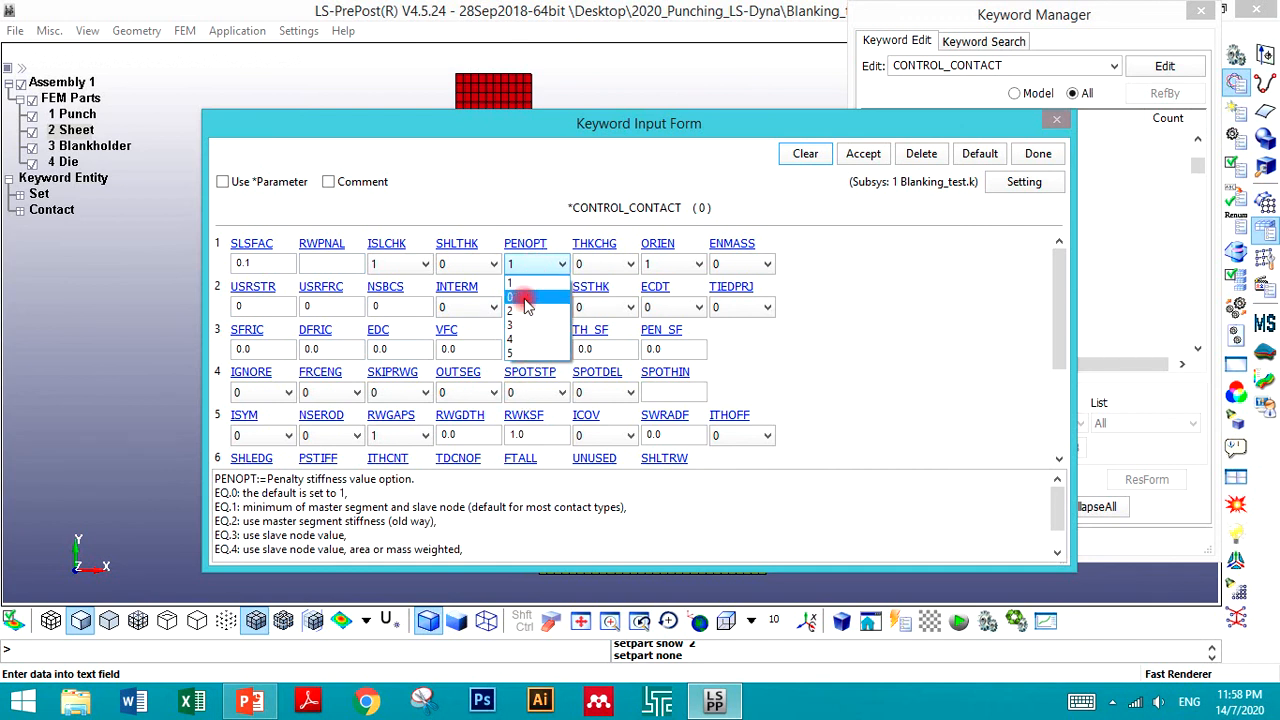
click(530, 265)
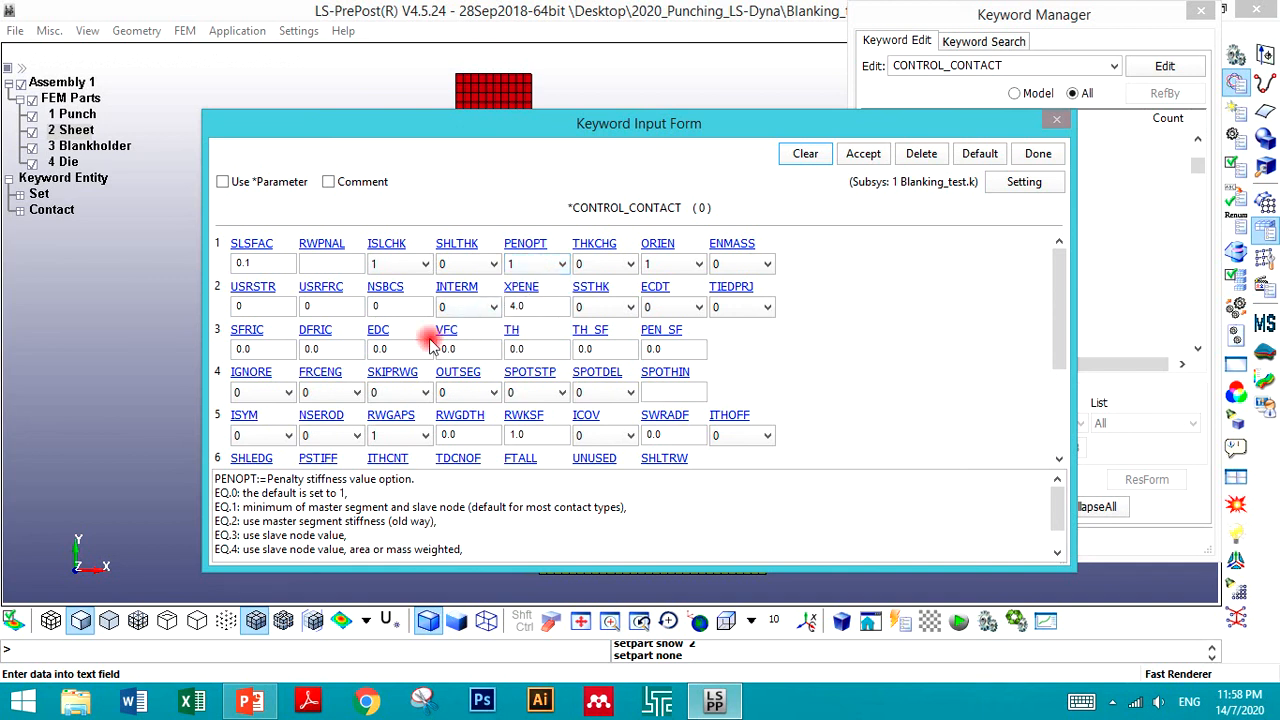
- Set FRCENG to 1 to calculate frictional sliding energy, accept the CONTROL_CONTACT card, and close the Keyword Manager
click(323, 394)
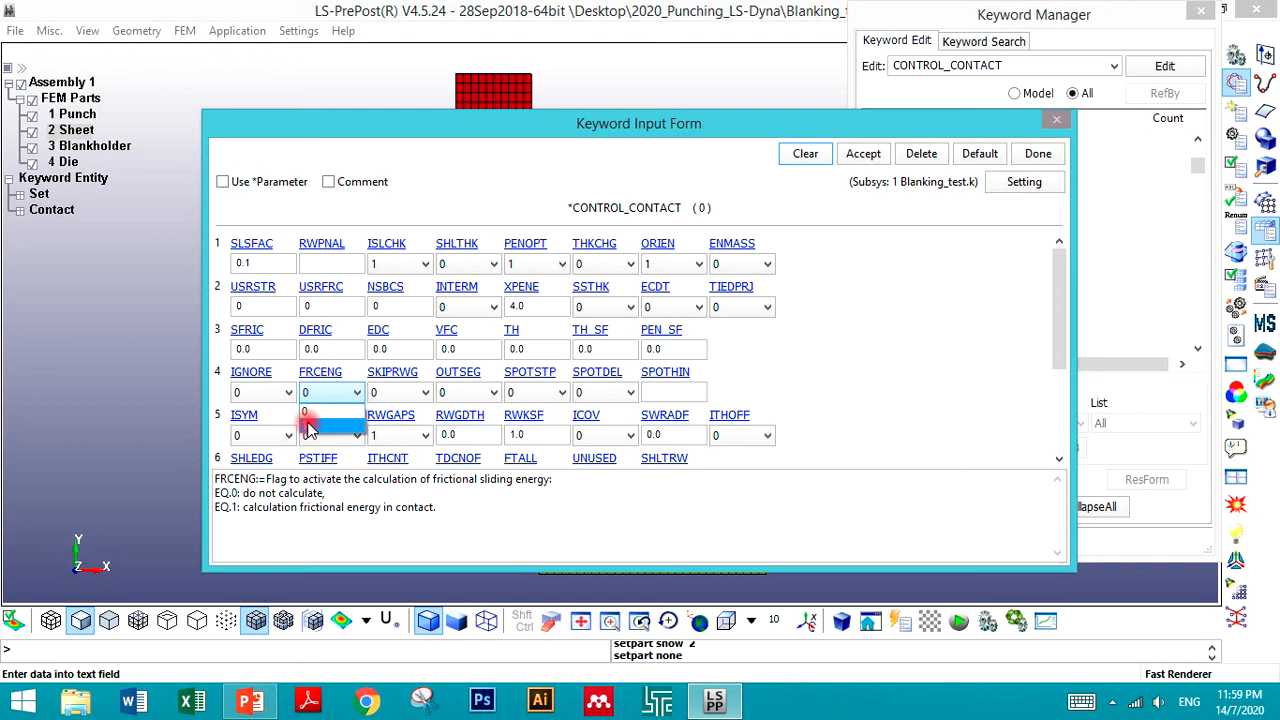
click(308, 428)
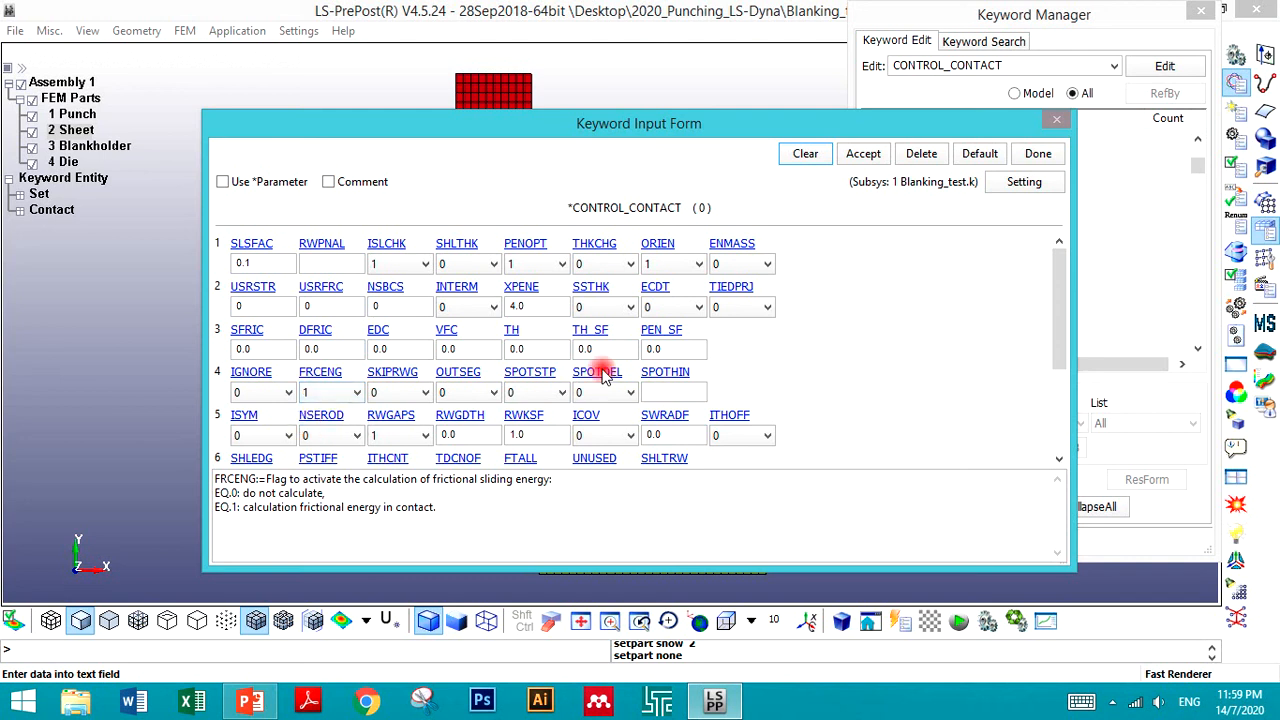
click(863, 153)
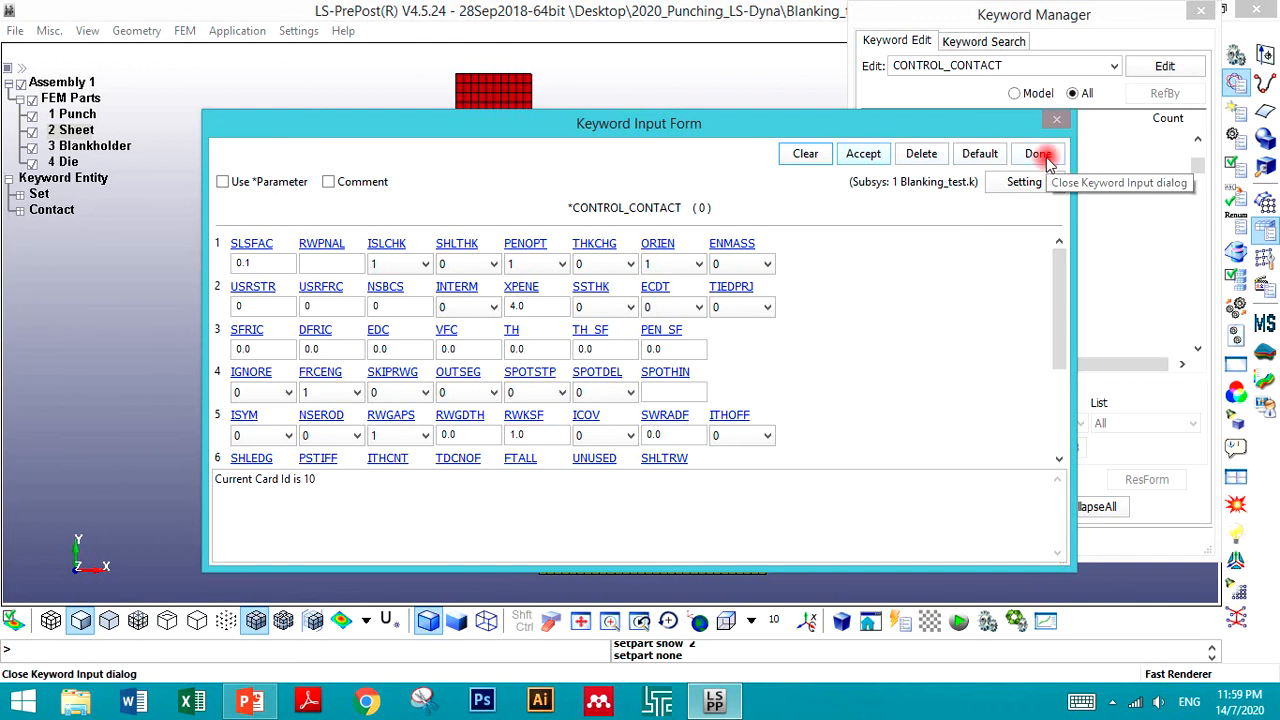
click(1038, 153)
click(1030, 541)
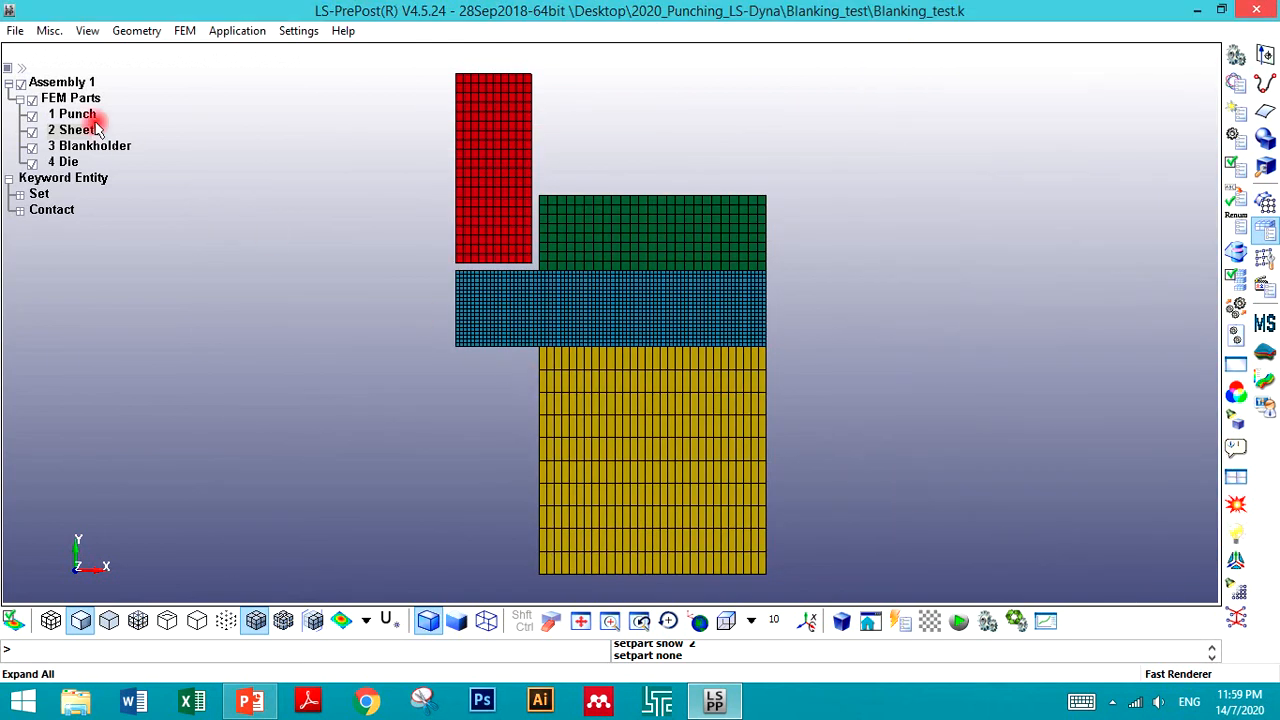
- Save the model to its existing keyword file, Blanking_test.k
click(15, 30)
mouse_move(57, 141)
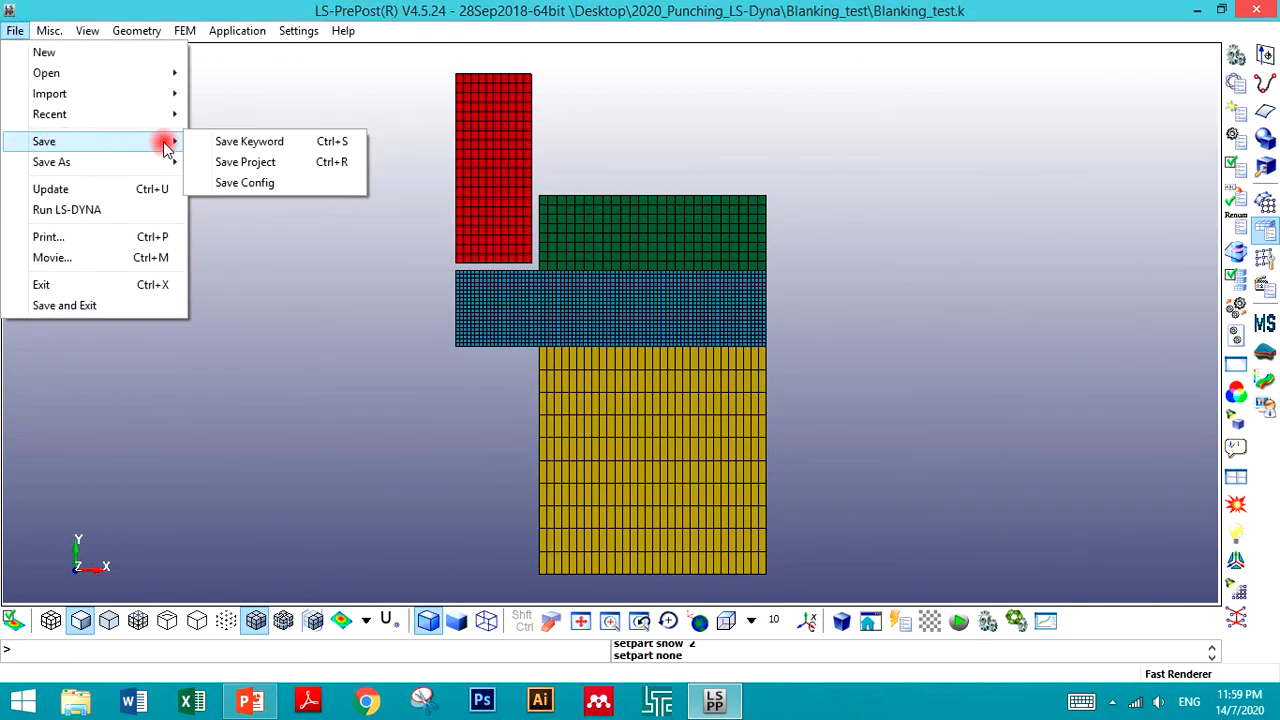
click(228, 141)
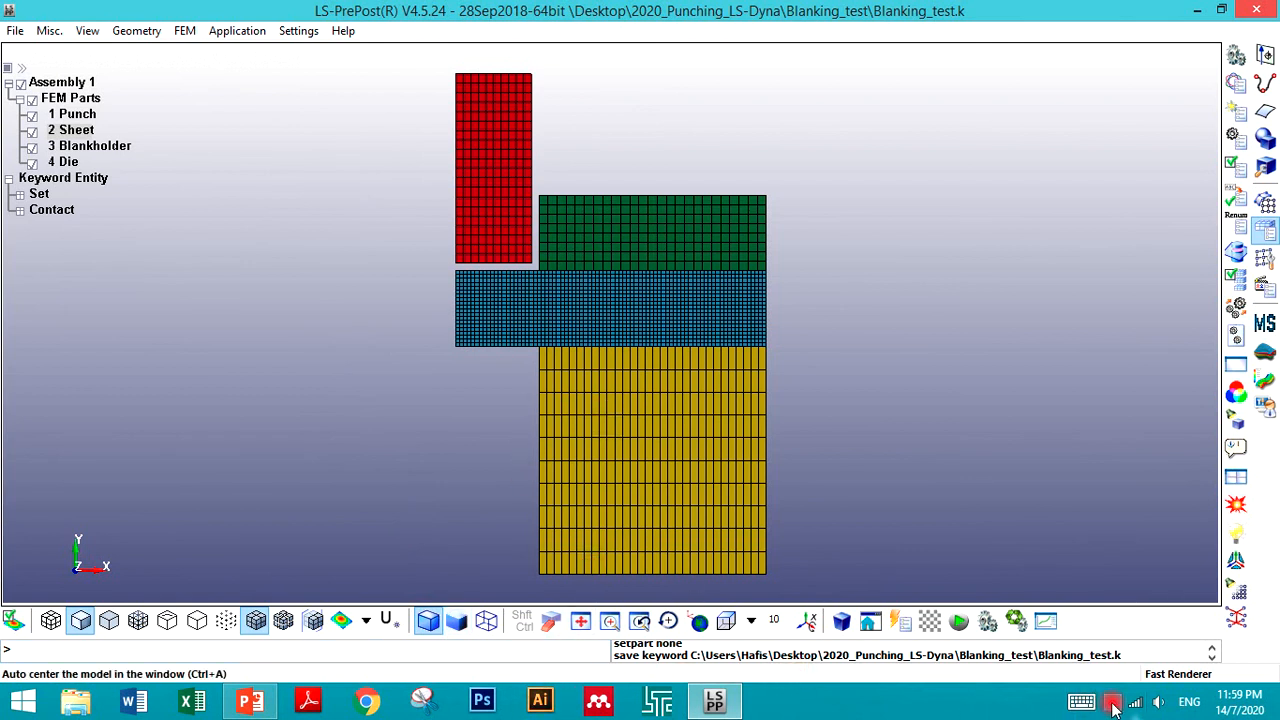
click(1112, 702)
click(1069, 610)
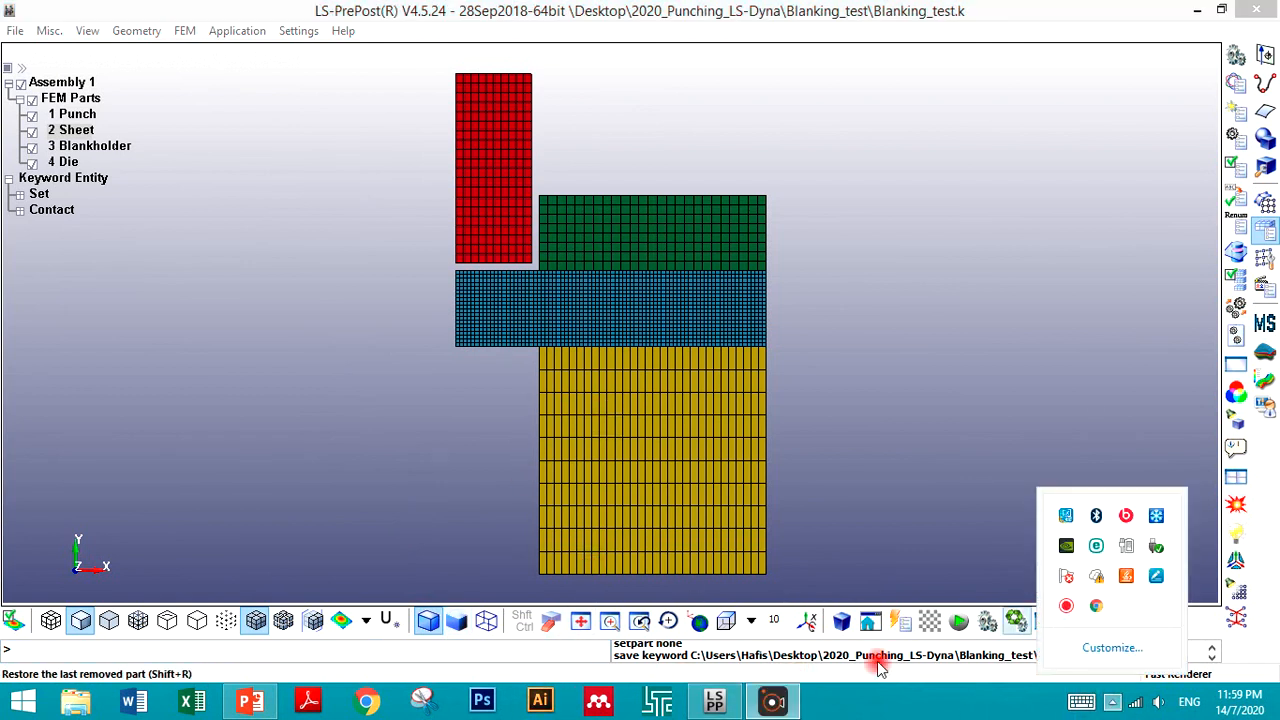